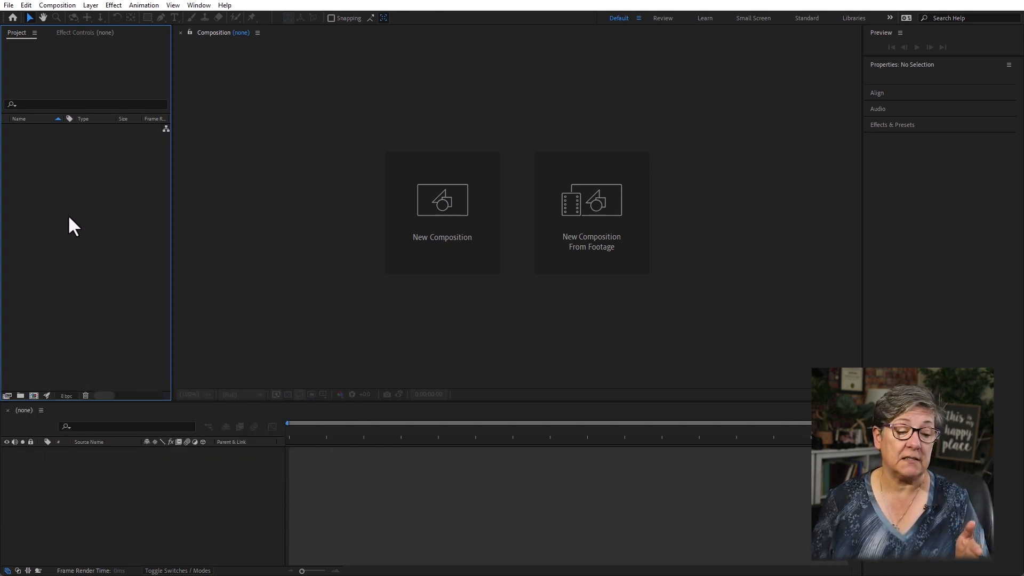
Step: Import the video files Pan Hot Springs.mp4 and Pan Village.mp4 into the project
double_click(70, 220)
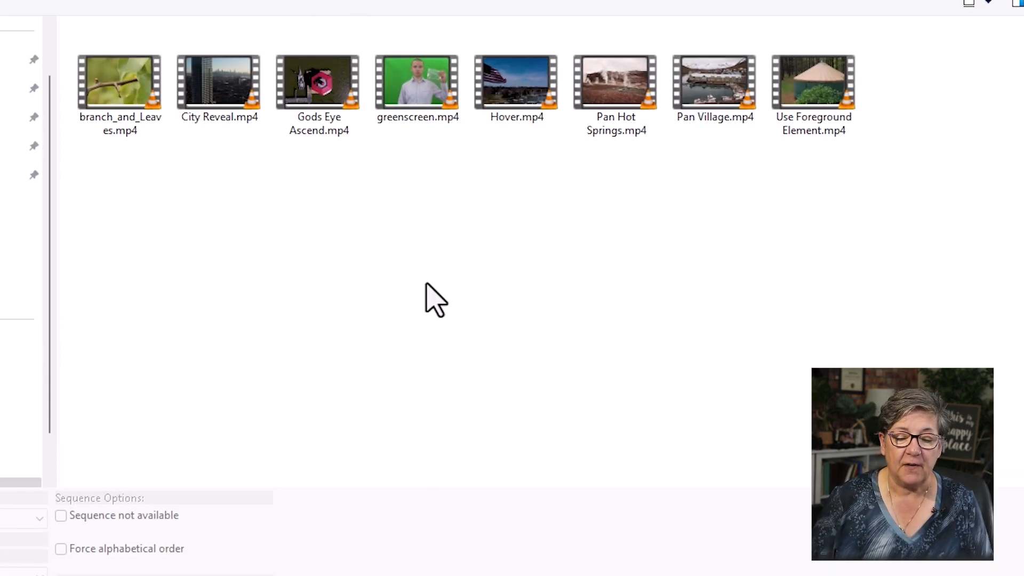
left_click(620, 97)
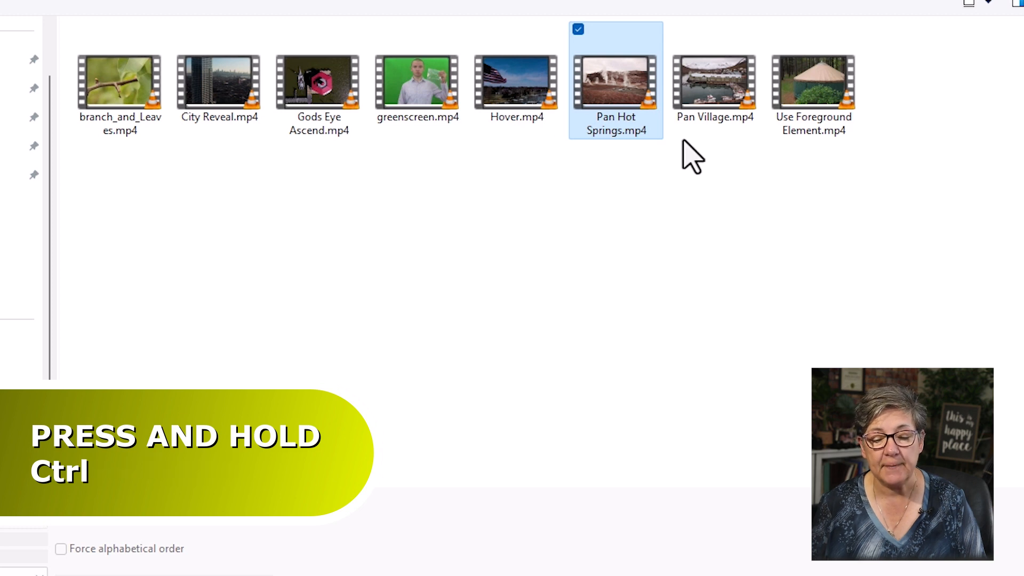
left_click(712, 96, "ctrl")
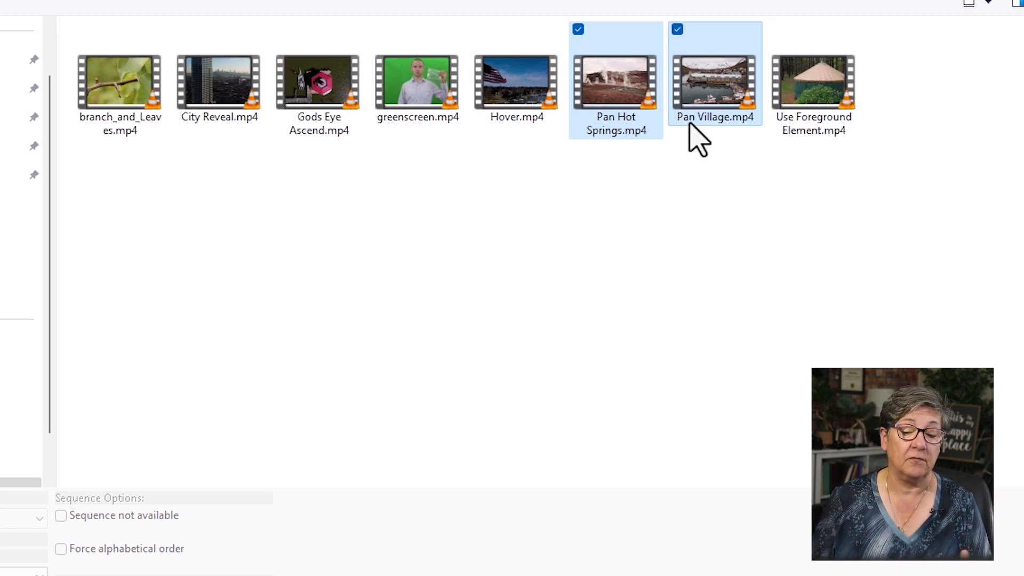
key("Return")
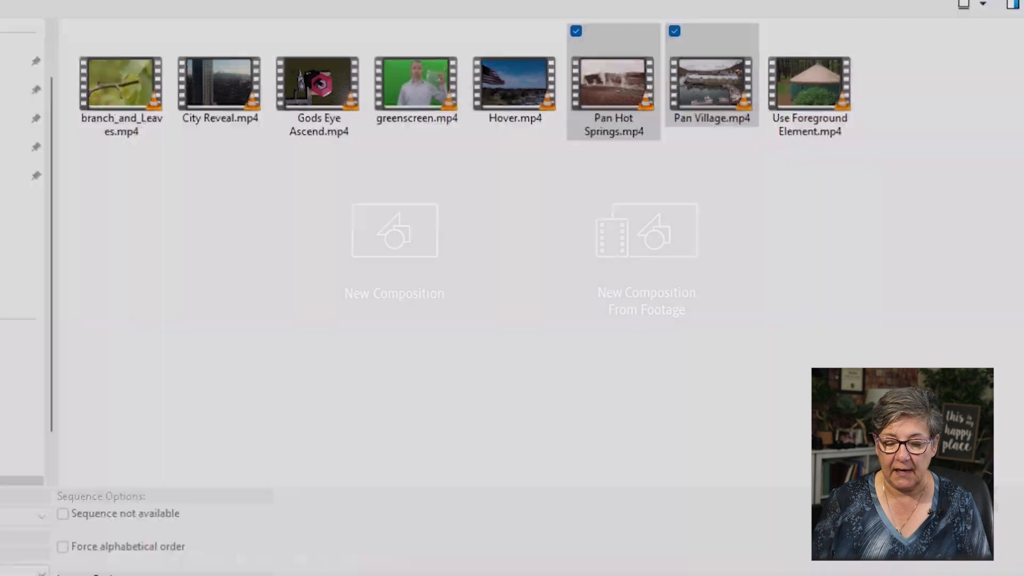
Step: Create a new composition from the Pan Village.mp4 footage
left_click(75, 217)
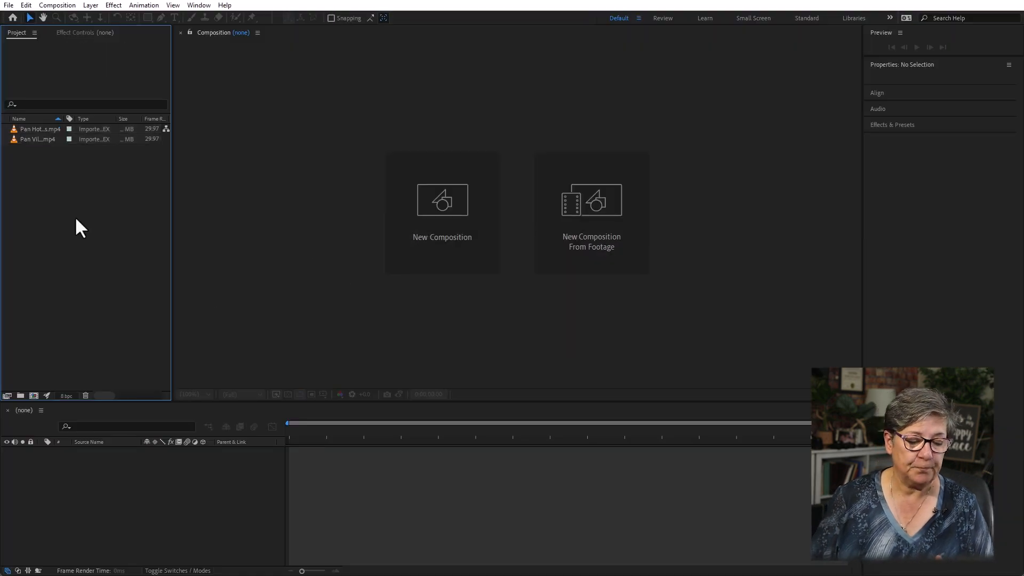
right_click(24, 139)
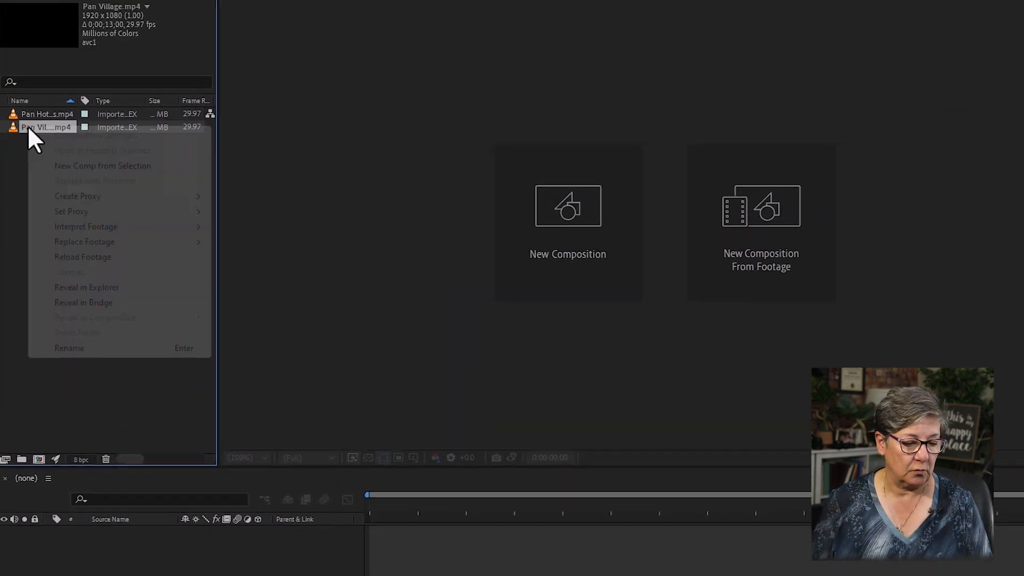
left_click(118, 160)
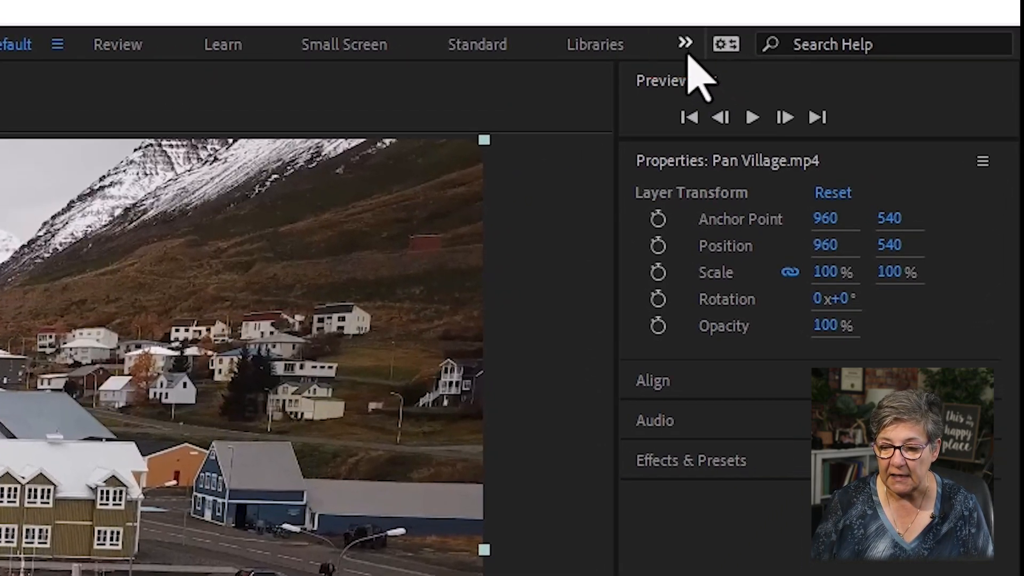
Step: Switch the workspace to Color
left_click(739, 37)
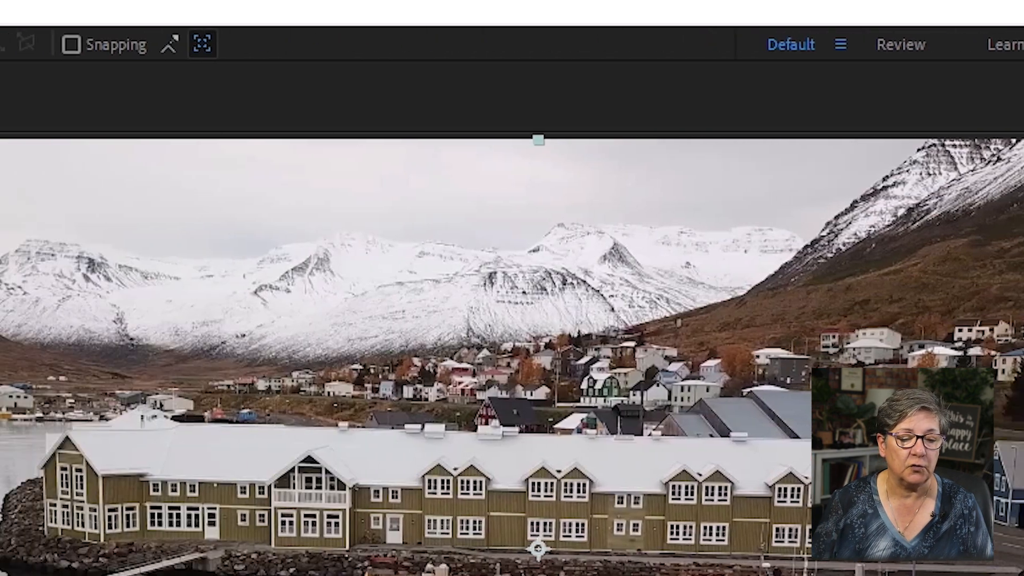
left_click(82, 13)
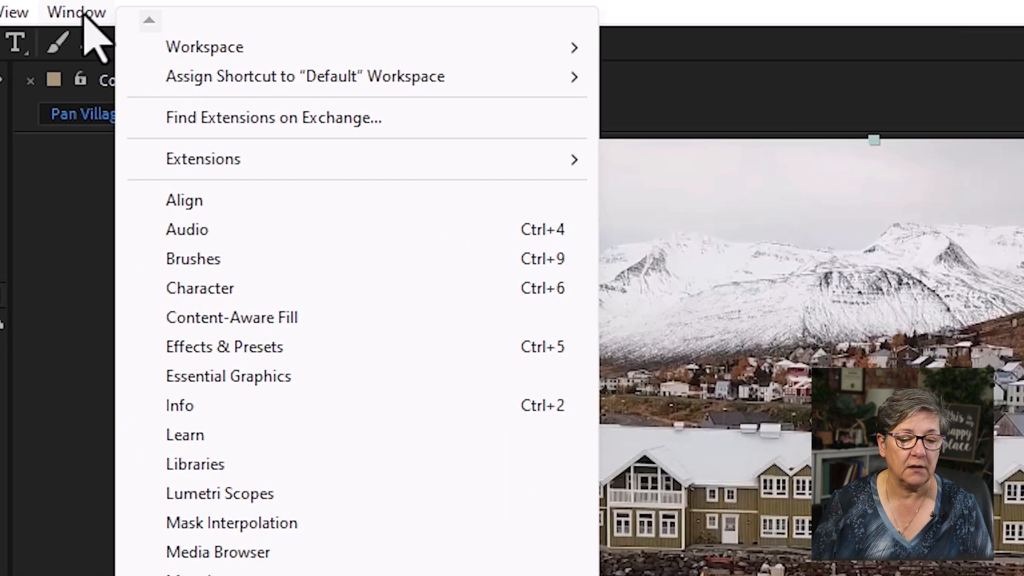
mouse_move(175, 55)
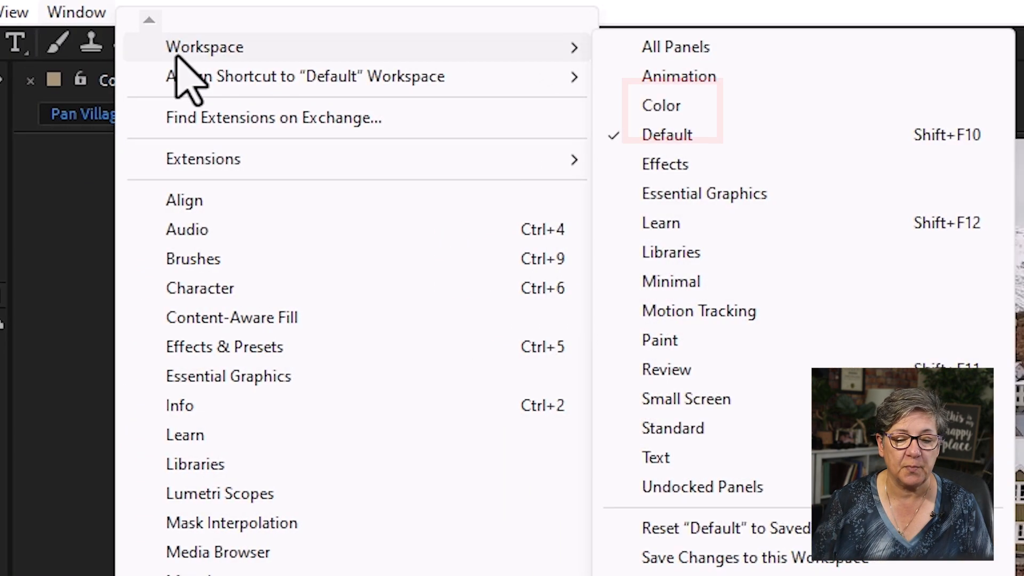
left_click(760, 107)
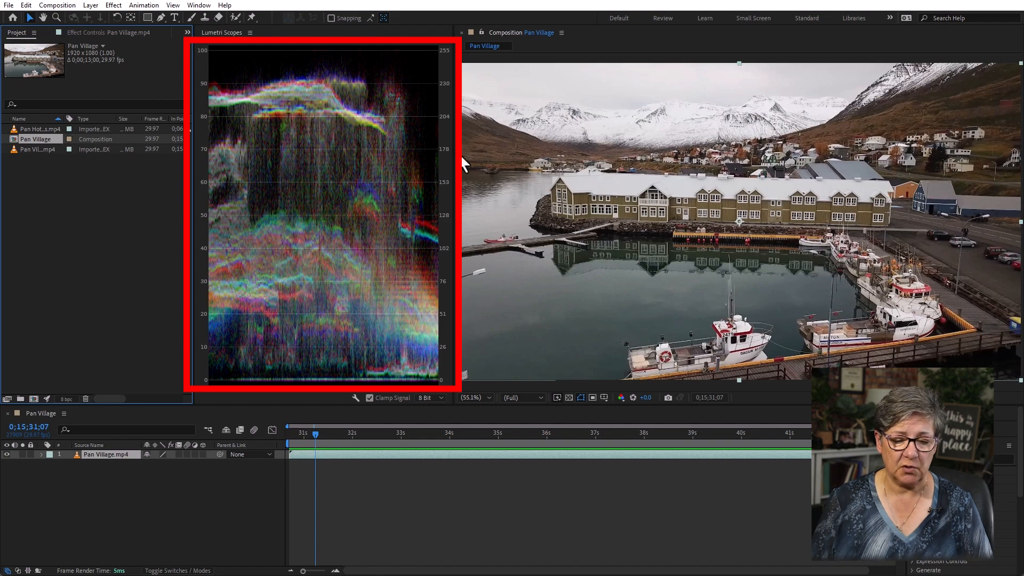
Step: Widen the Lumetri Scopes display and apply the Vectorscope YUV/Parade RGB/Waveform YC preset to it
left_click_drag(459, 154, 555, 157)
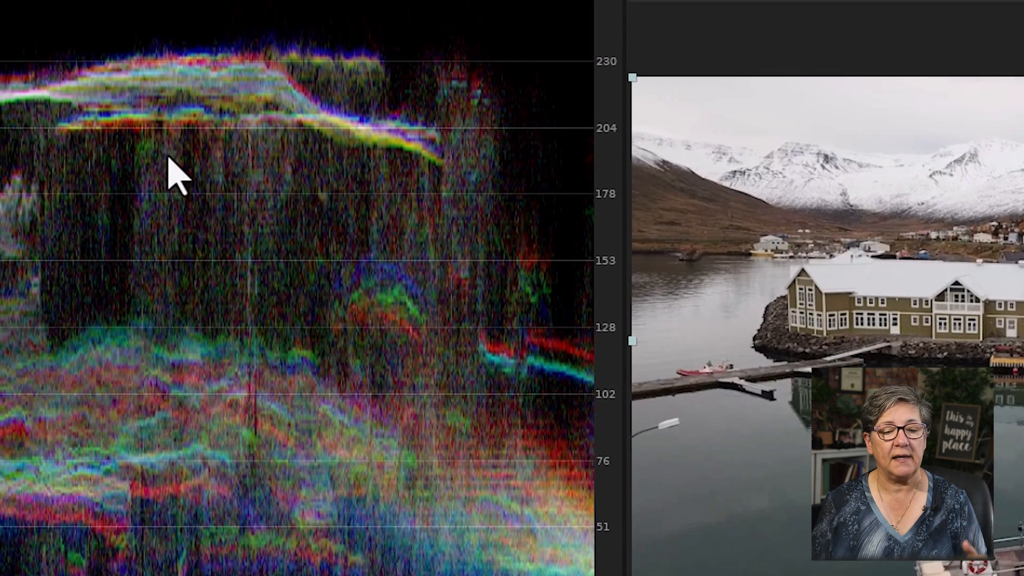
right_click(168, 143)
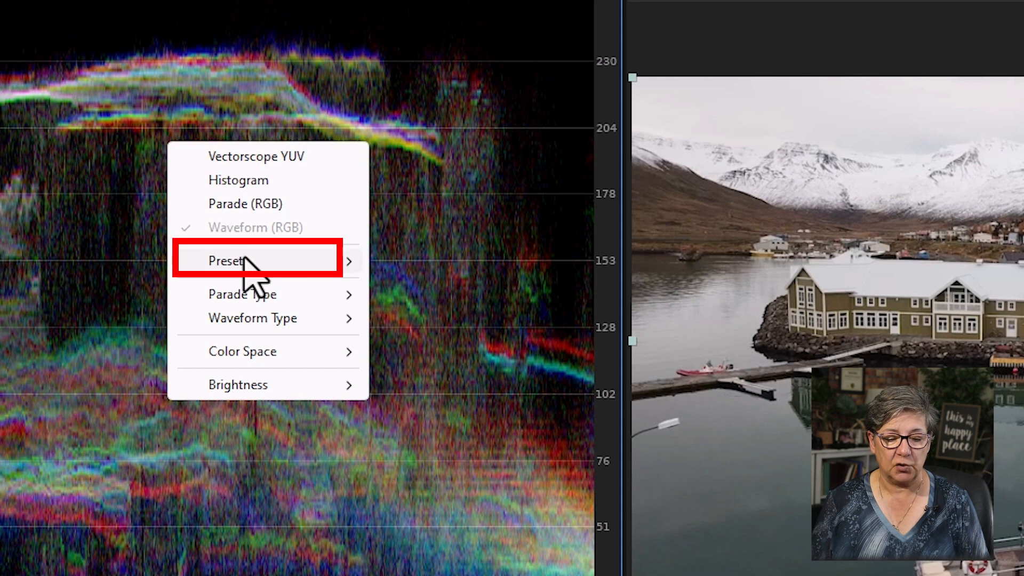
mouse_move(244, 262)
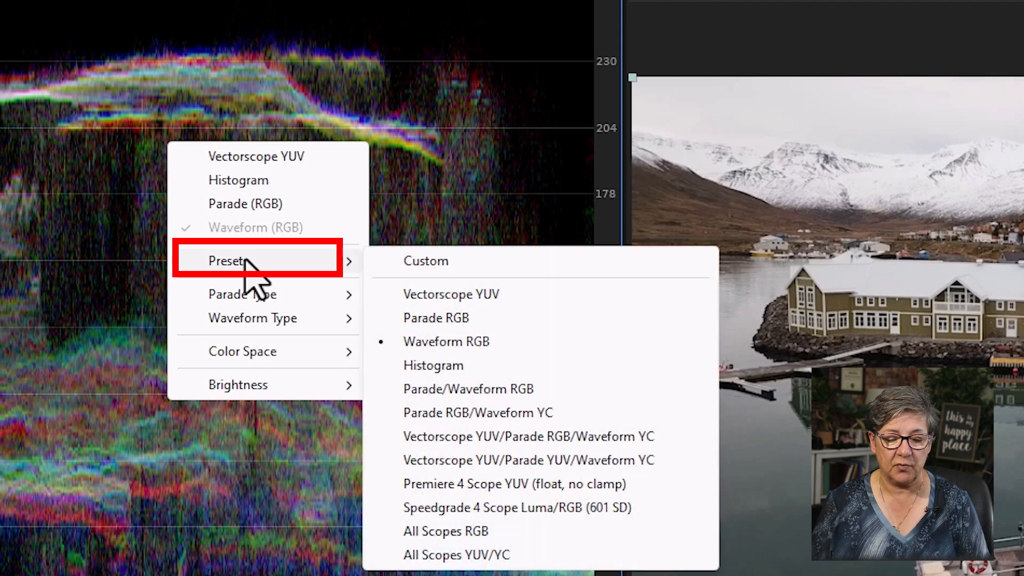
left_click(661, 440)
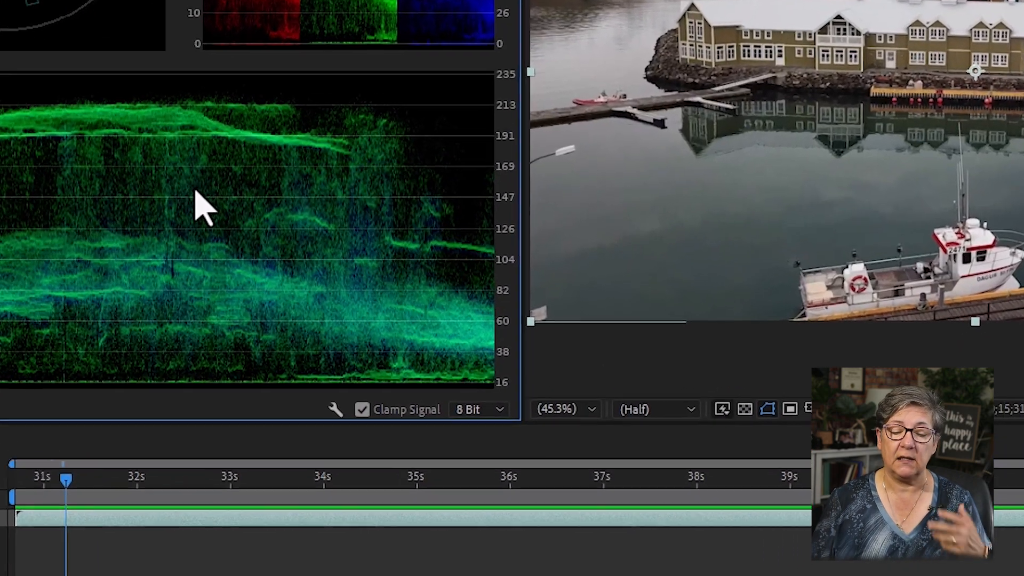
Step: Set the waveform type in the Lumetri Scopes to YC no Chroma
right_click(180, 202)
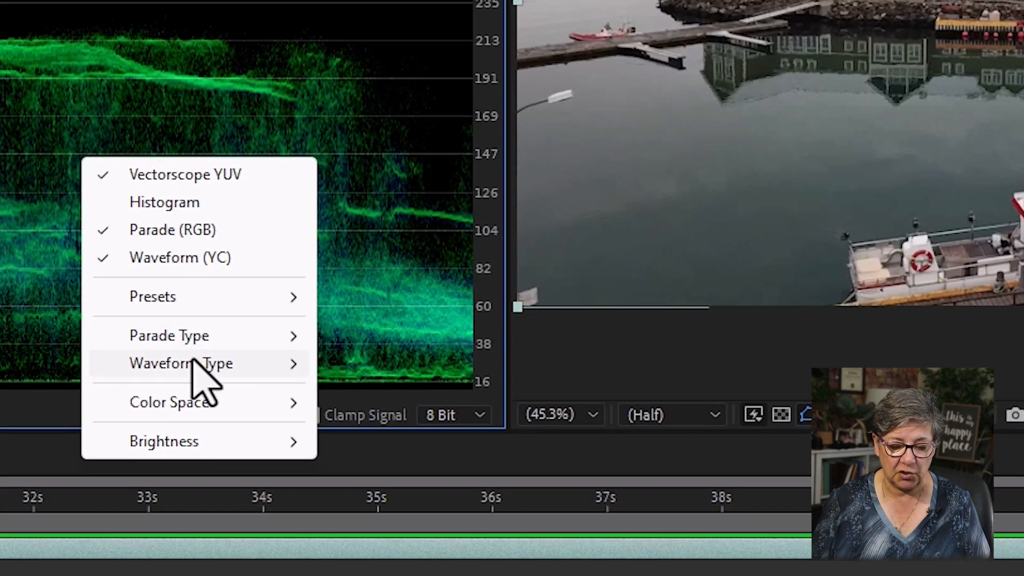
mouse_move(201, 371)
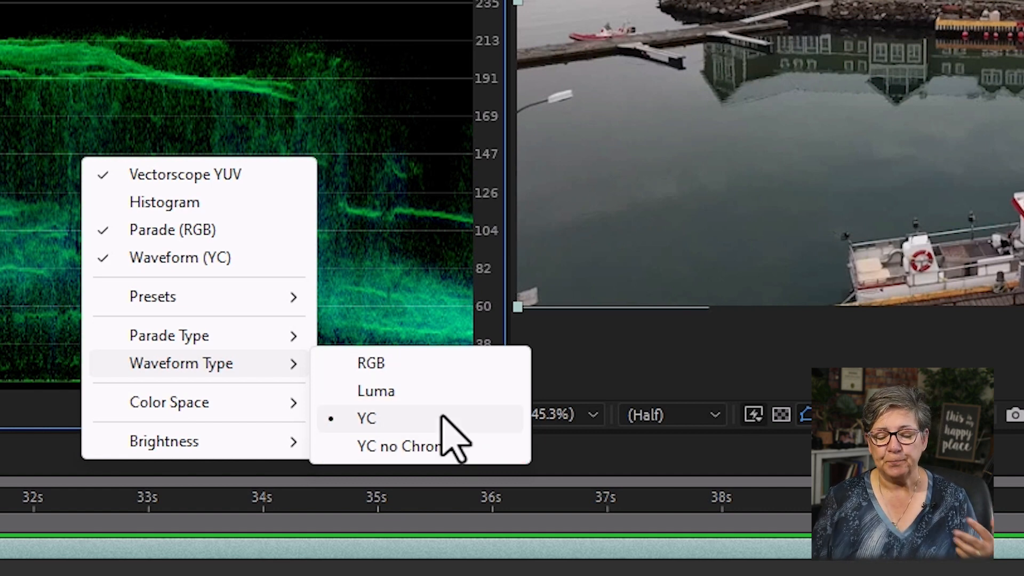
left_click(469, 450)
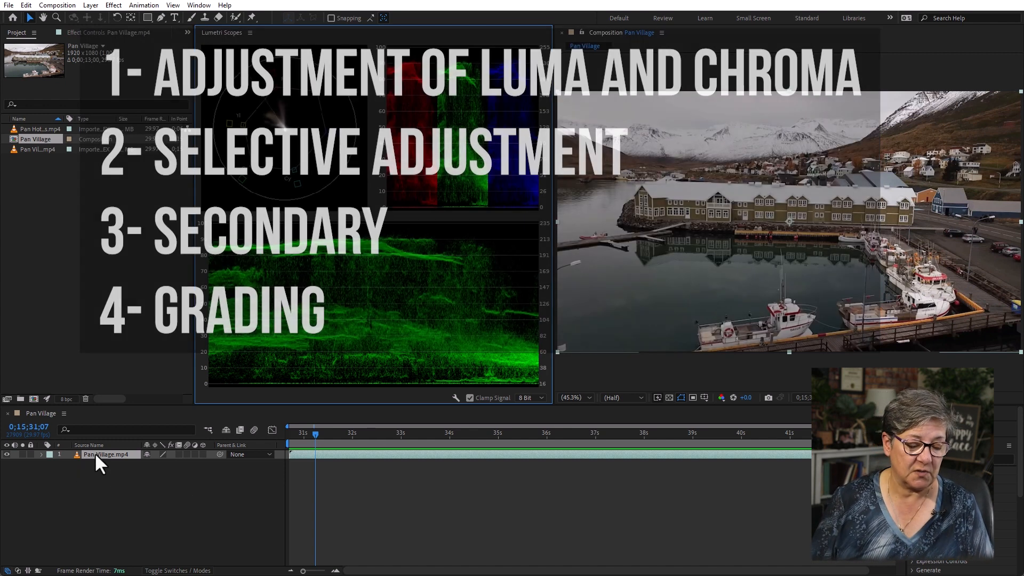
Step: Add an adjustment layer above the Pan Village.mp4 clip and duplicate it three times to get four adjustment layers
left_click(117, 484)
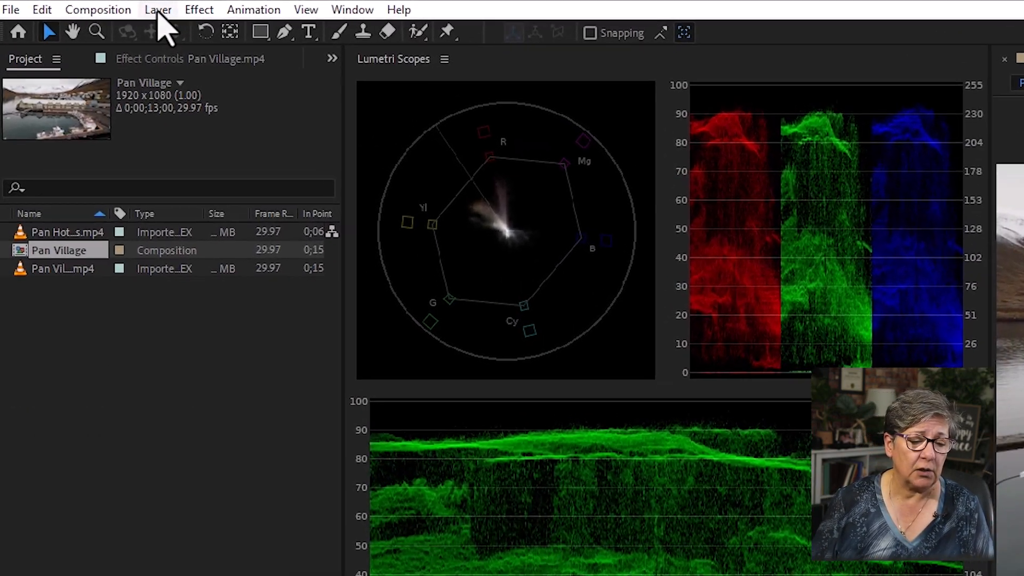
left_click(157, 11)
mouse_move(211, 40)
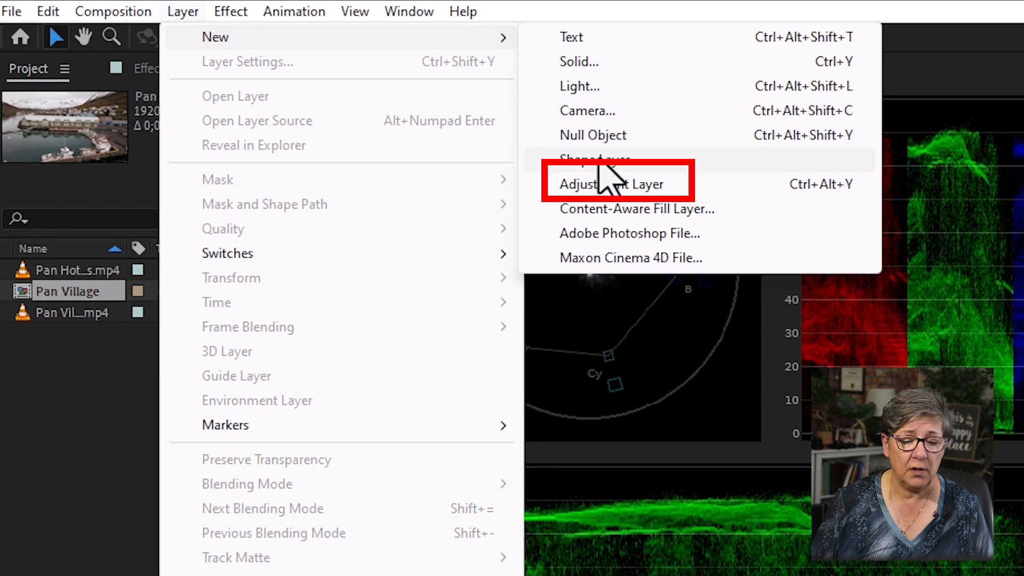
left_click(609, 186)
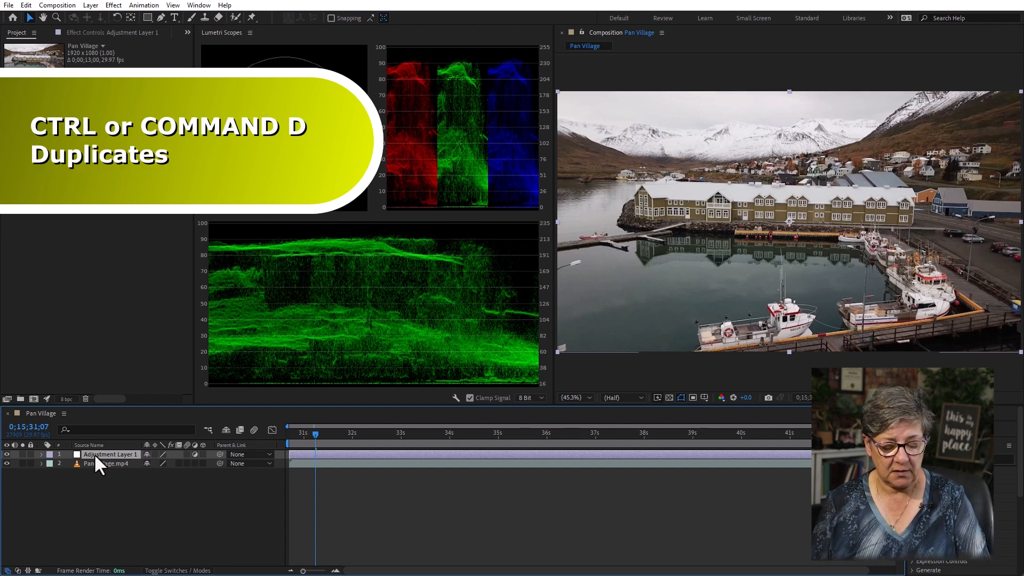
key("ctrl+d")
key("ctrl+d")
key("ctrl+d")
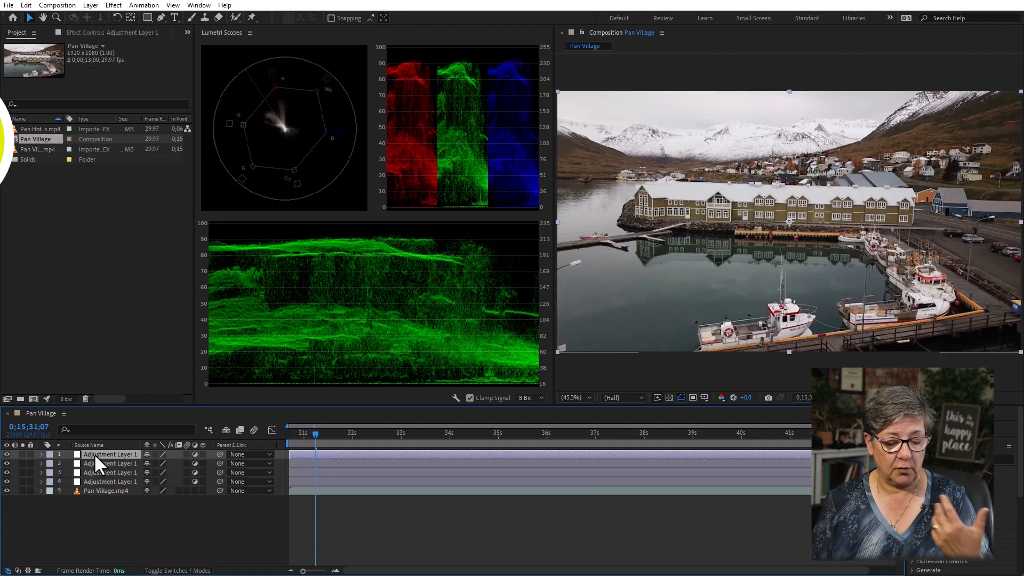
Step: Rename the adjustment layer directly above the clip as Primary and the one above it as Selective
left_click(110, 483)
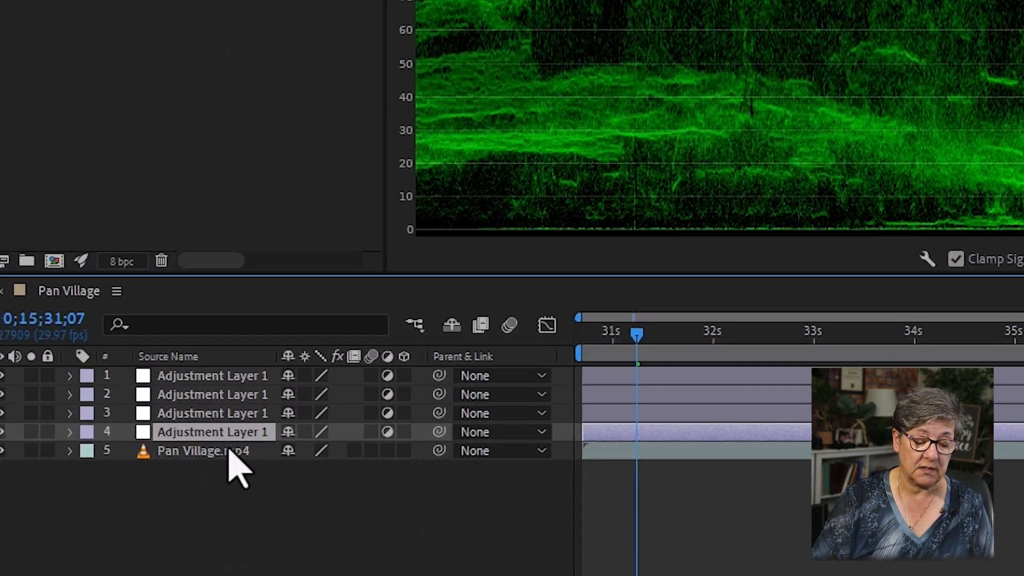
key("Return")
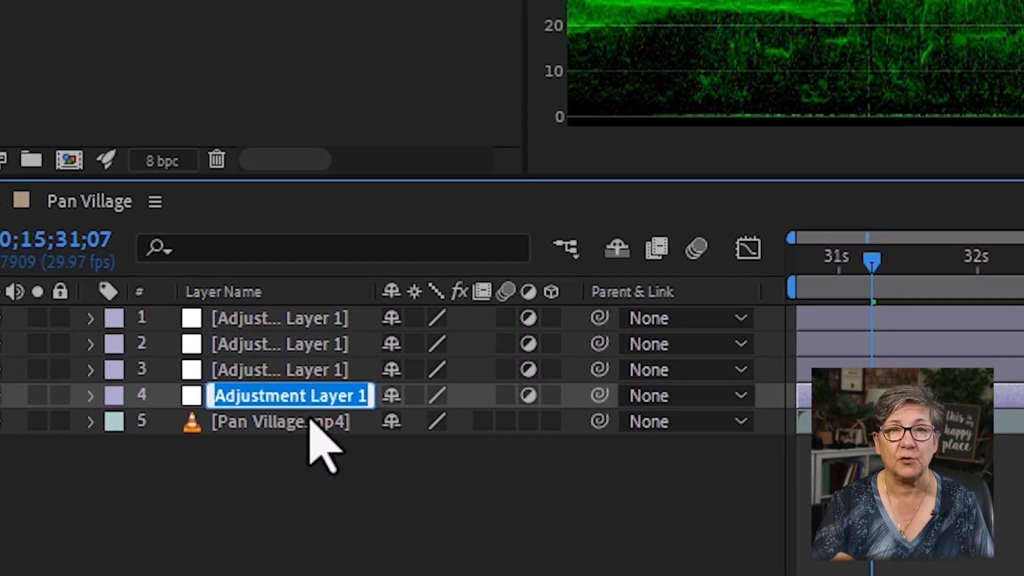
type("Primary")
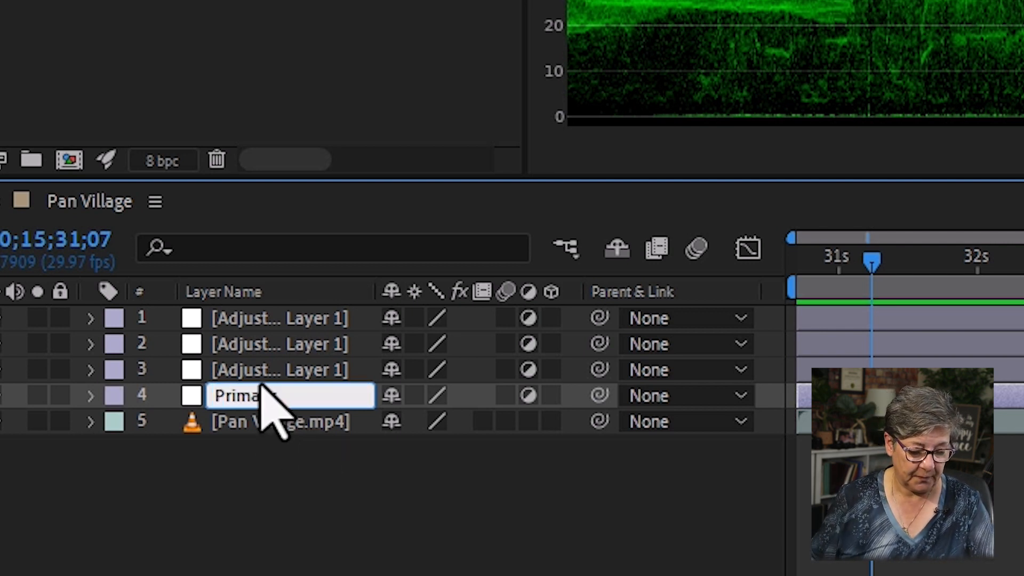
left_click(274, 369)
key("Return")
type("S")
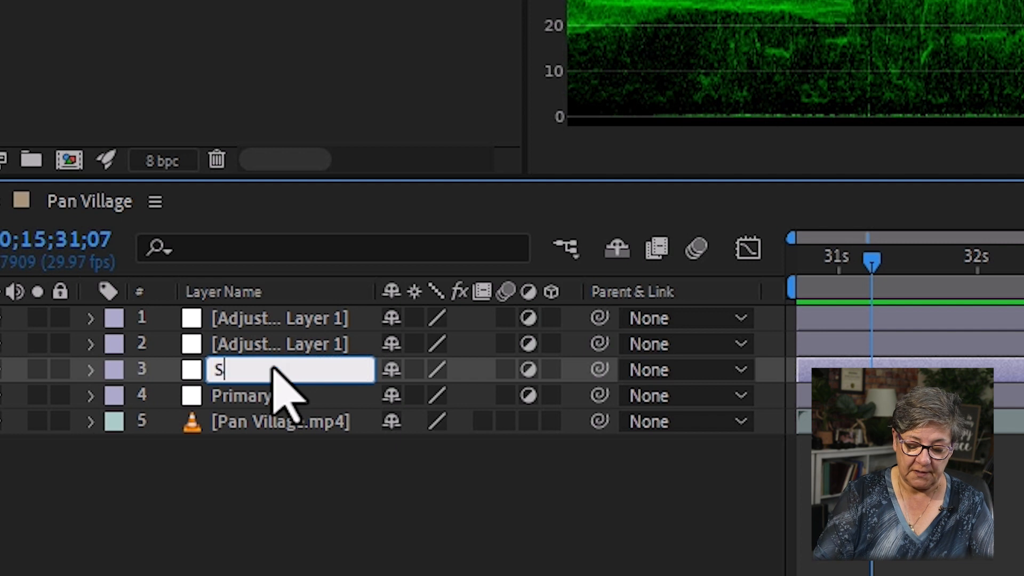
type("elective")
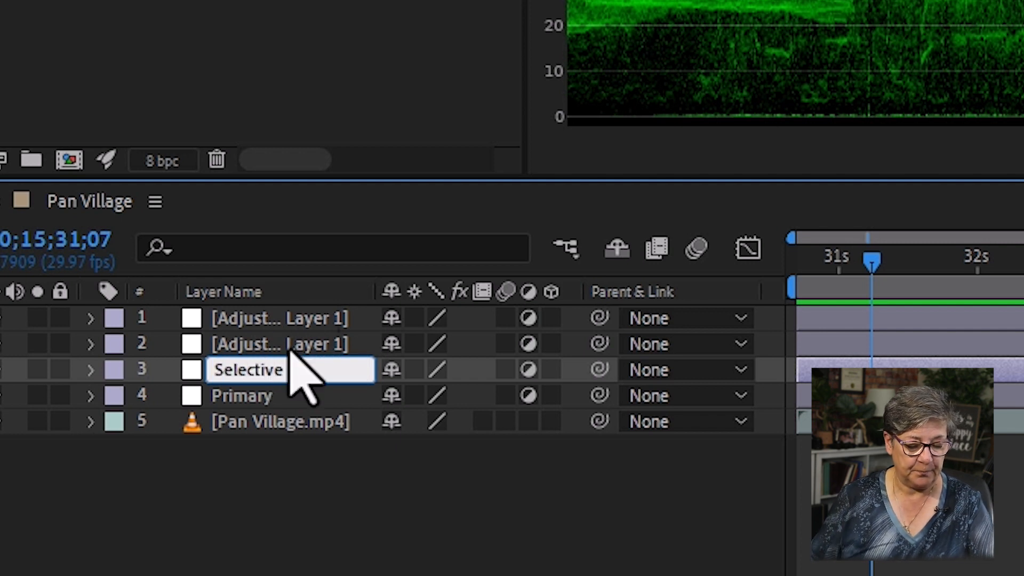
Step: Rename the second adjustment layer from the top as Secondary and the topmost one as Grading
left_click(287, 341)
key("Return")
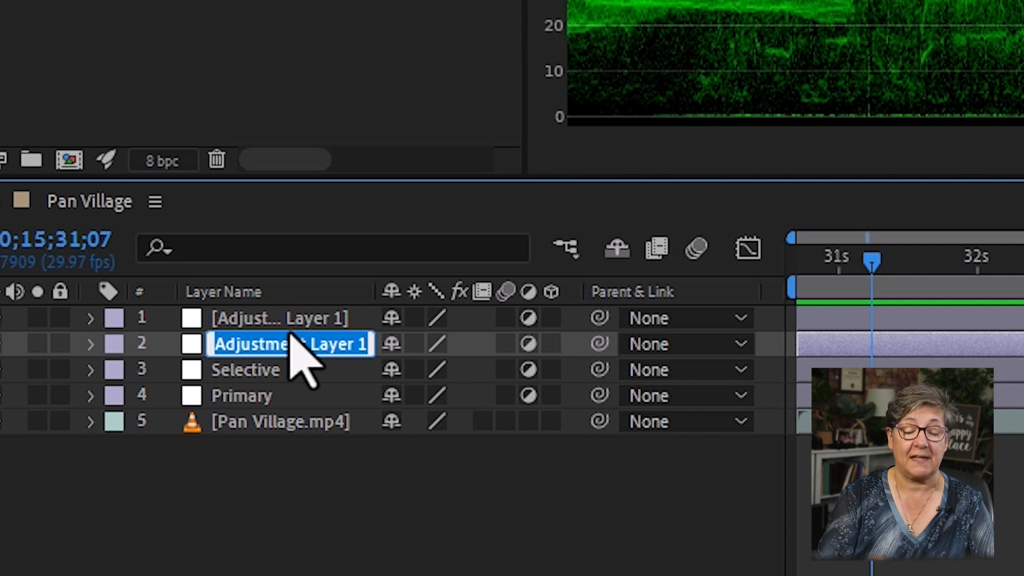
type("Second")
type("ar")
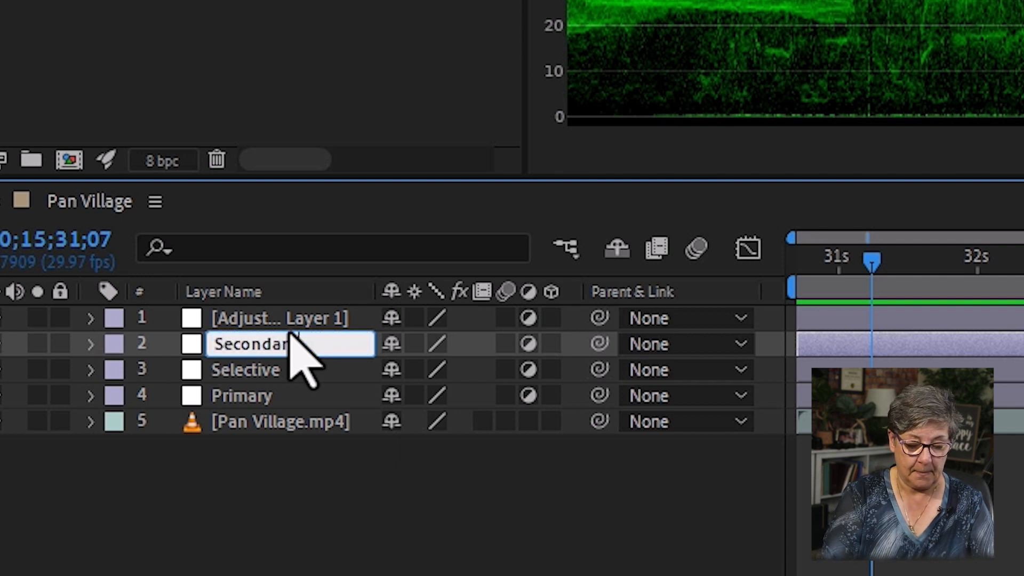
type("y")
left_click(283, 318)
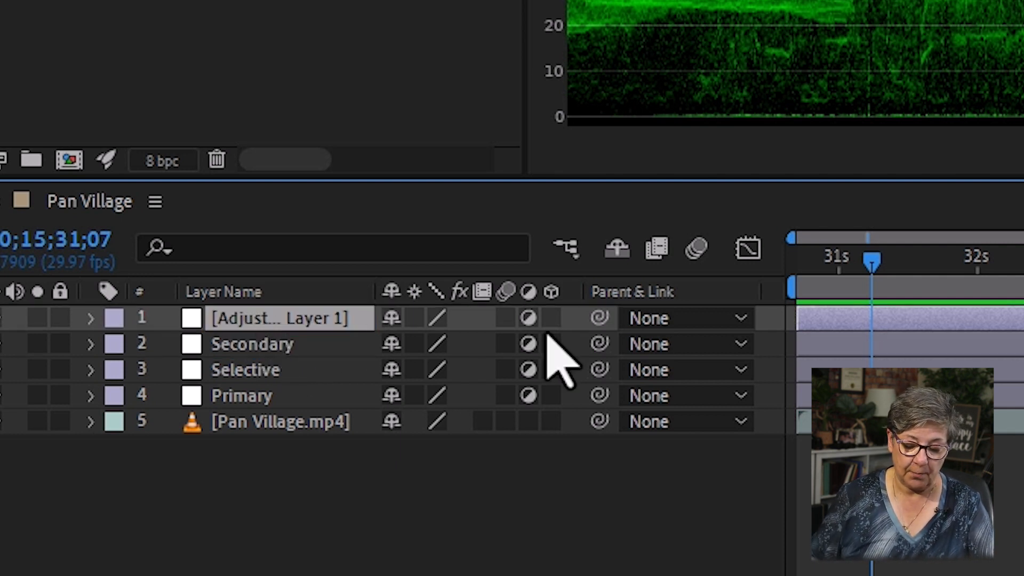
key("Return")
type("Grading")
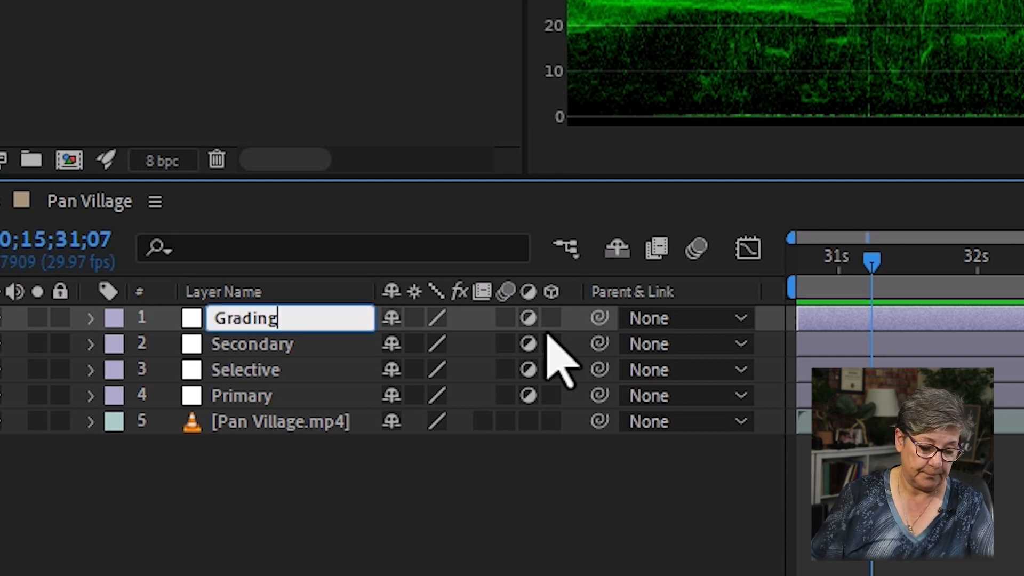
left_click(423, 468)
Step: Apply the Lumetri Color effect to all four adjustment layers, from Grading down to Primary
left_click(372, 392)
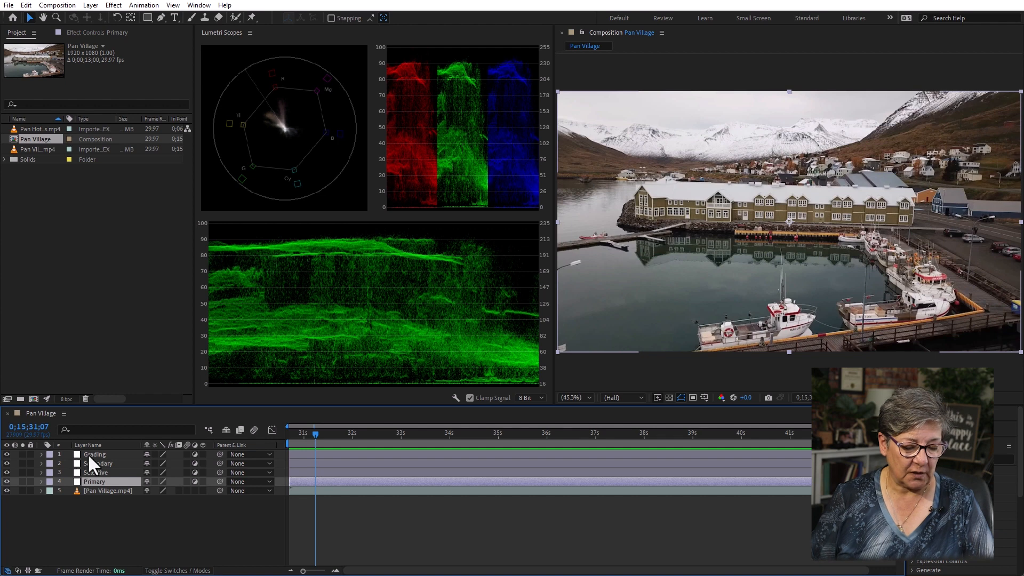
left_click(102, 454, "shift")
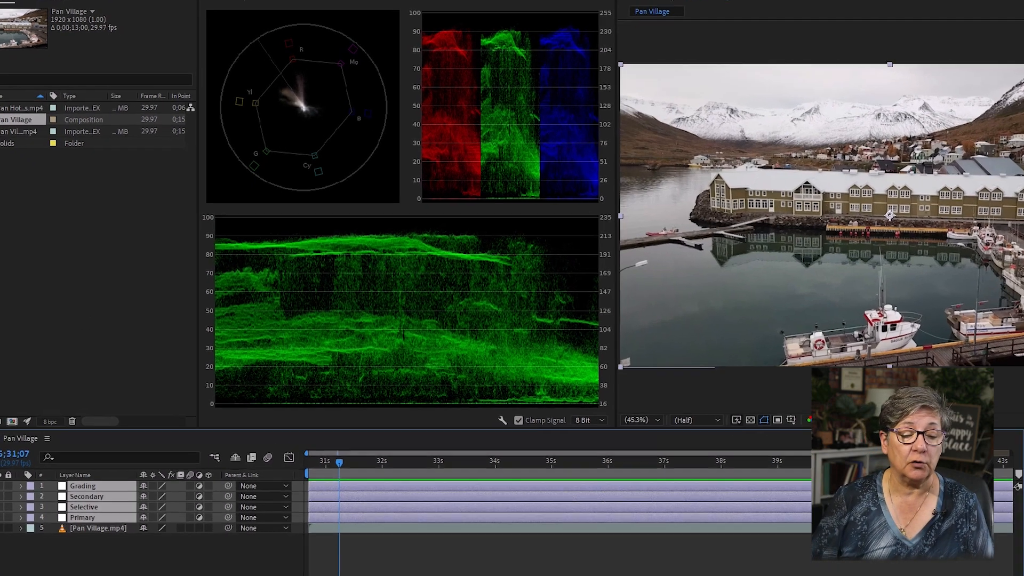
left_click(113, 5)
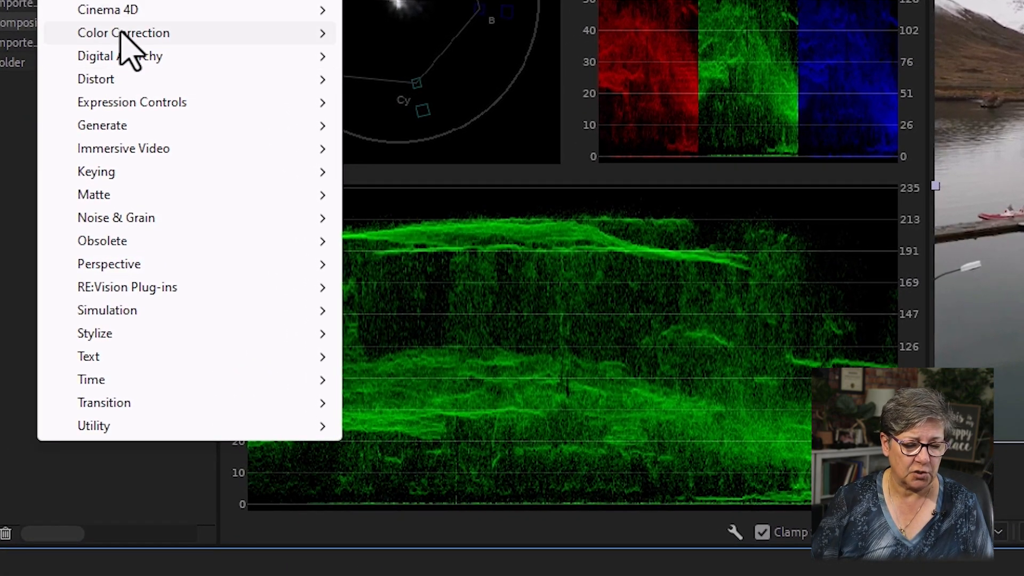
mouse_move(122, 33)
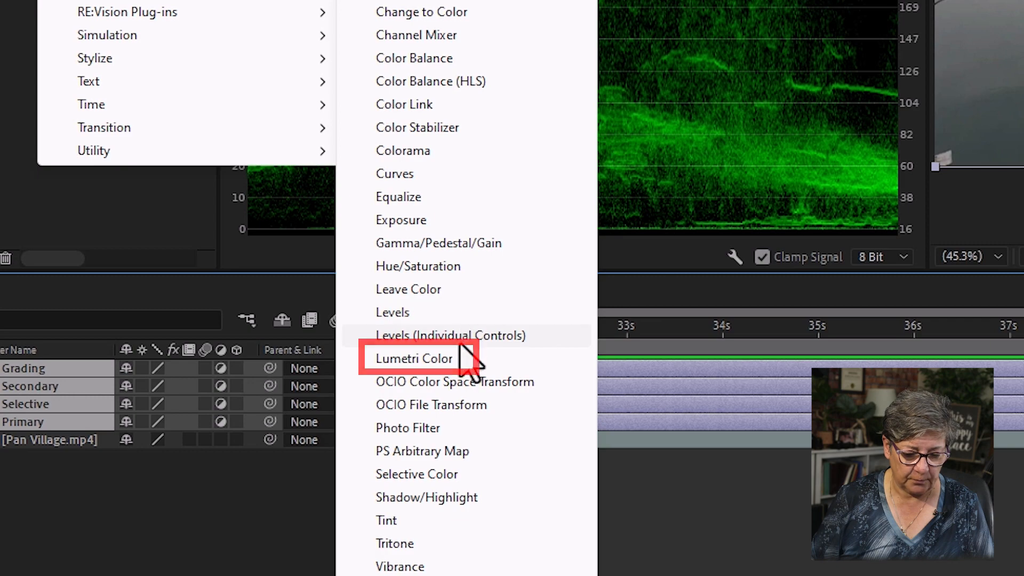
left_click(459, 384)
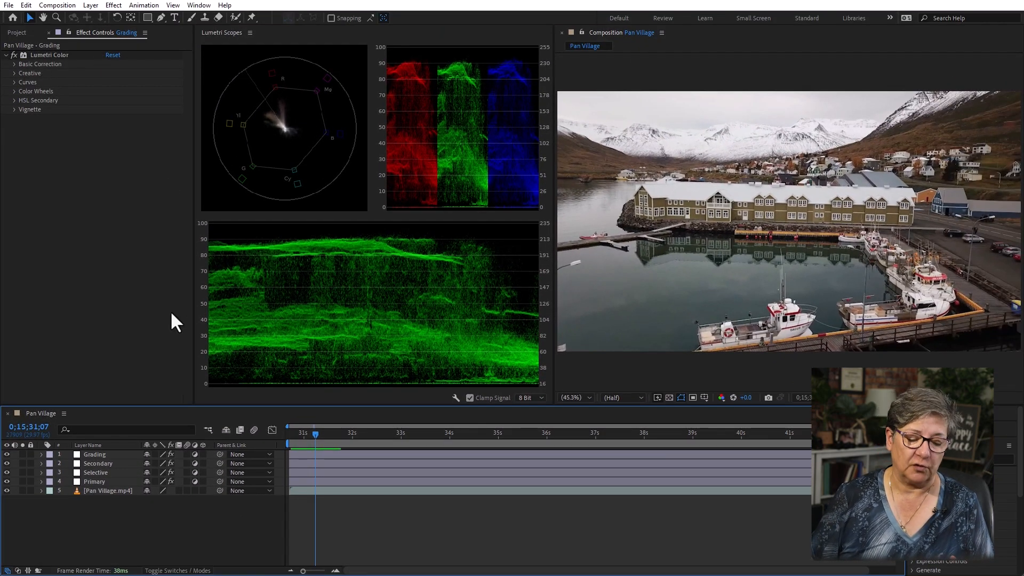
Step: Rename the Lumetri Color effect on the Primary layer as Primary
left_click(103, 482)
left_click(43, 55)
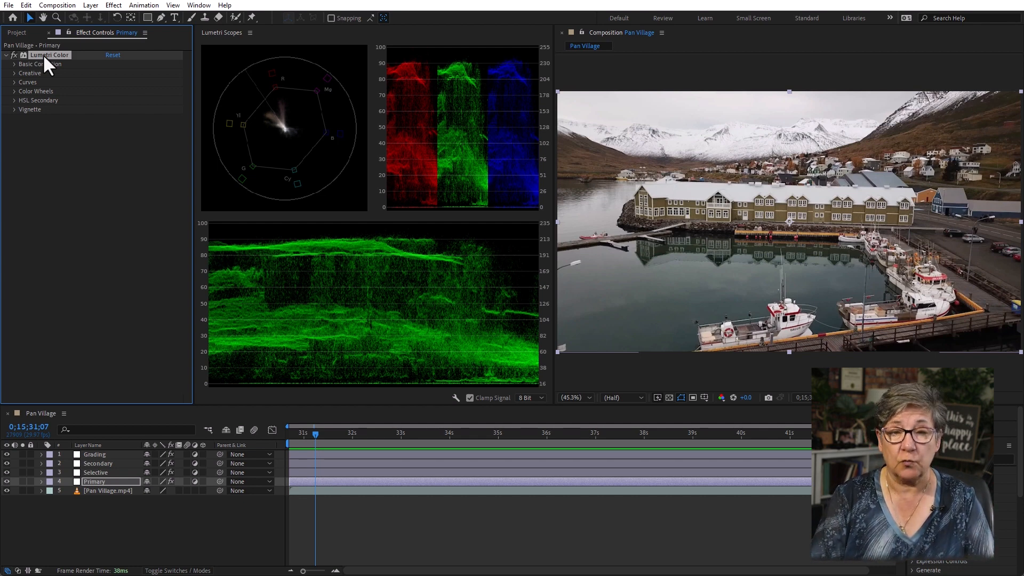
key("Return")
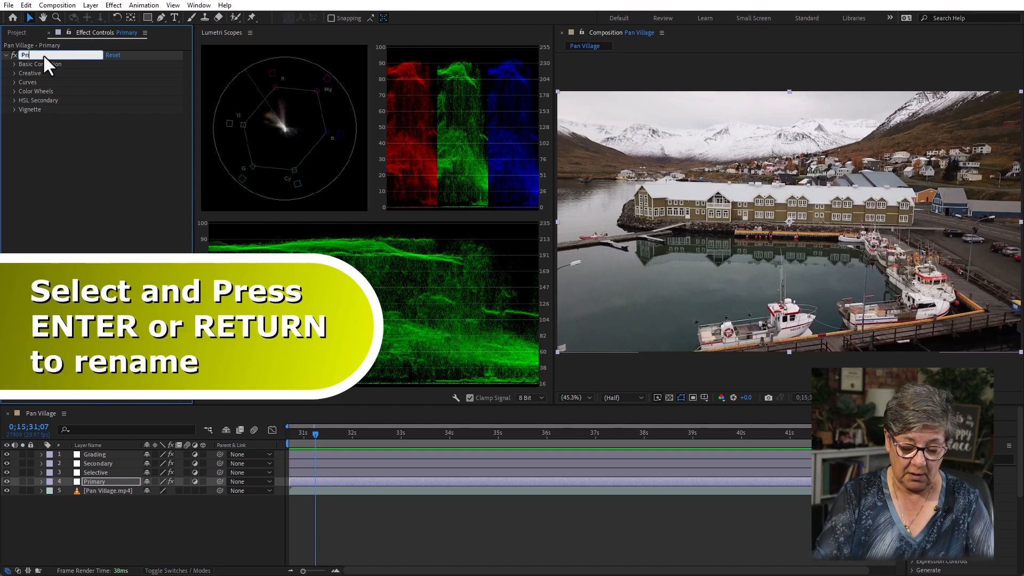
type("Primary")
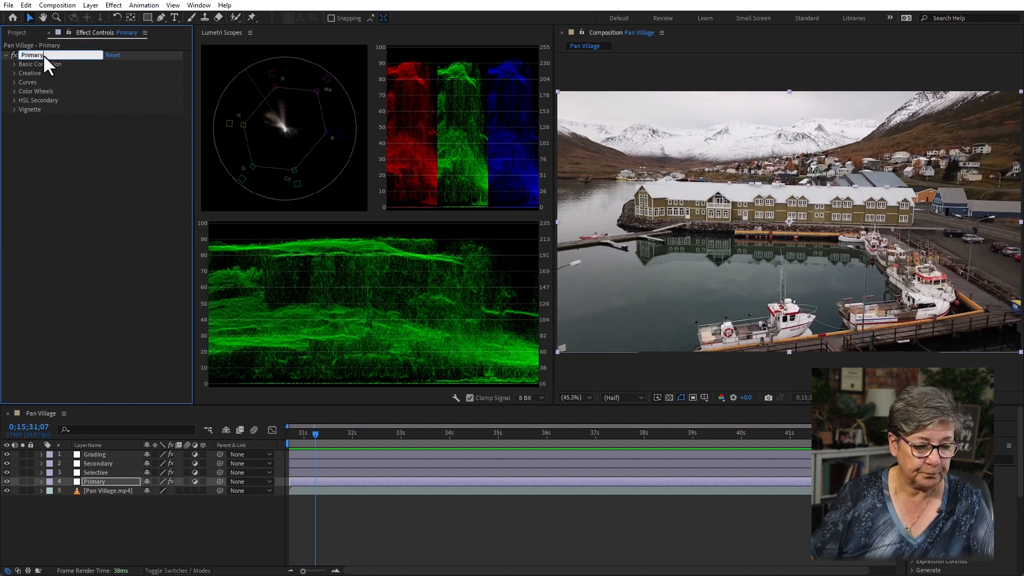
key("Return")
Step: Rename the Lumetri Color effect on the Selective layer as Selective
left_click(103, 471)
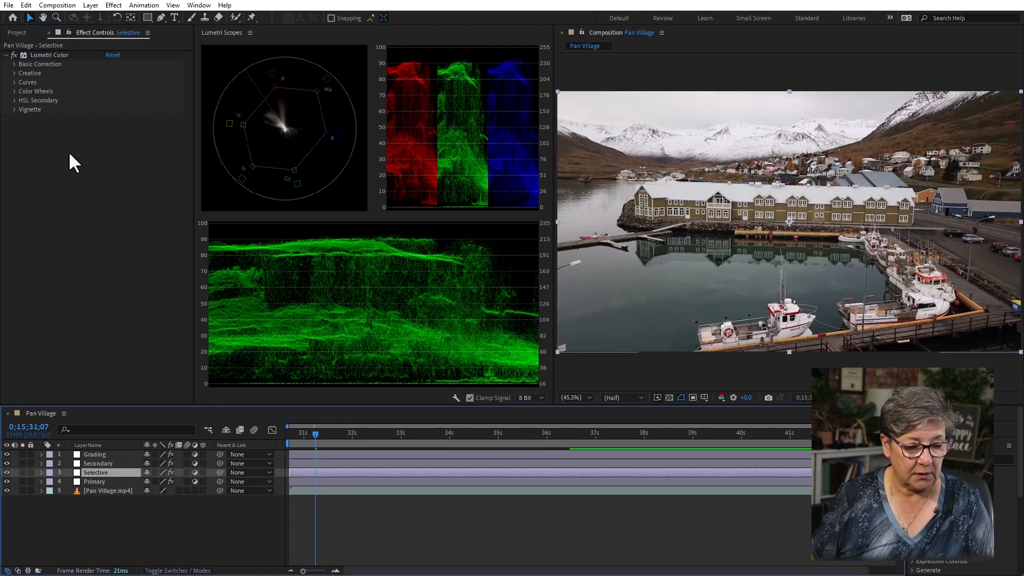
left_click(47, 53)
key("Return")
type("S")
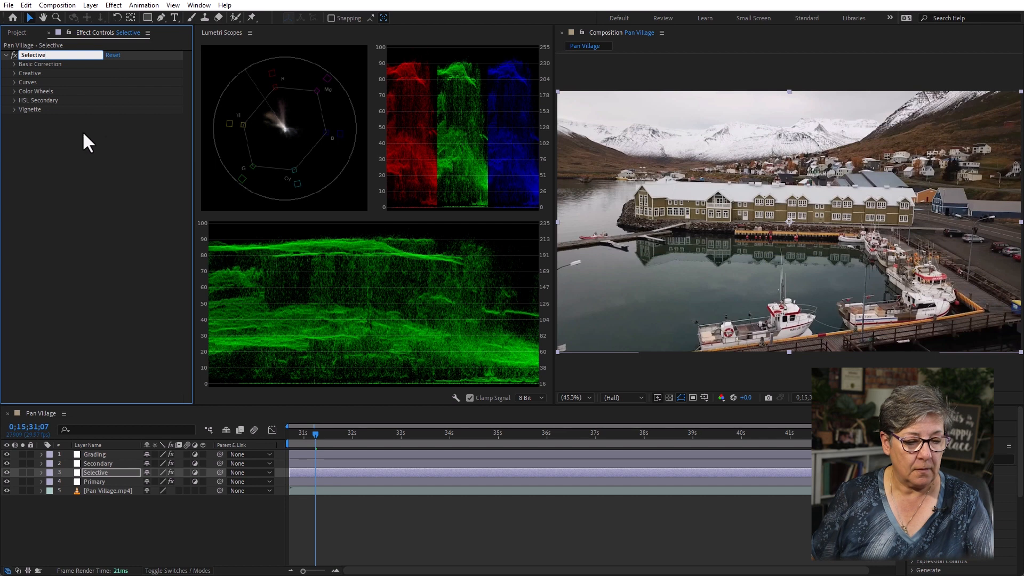
type("elective")
key("Return")
Step: Rename the Lumetri Color effect on the Secondary layer as Secondary
left_click(110, 463)
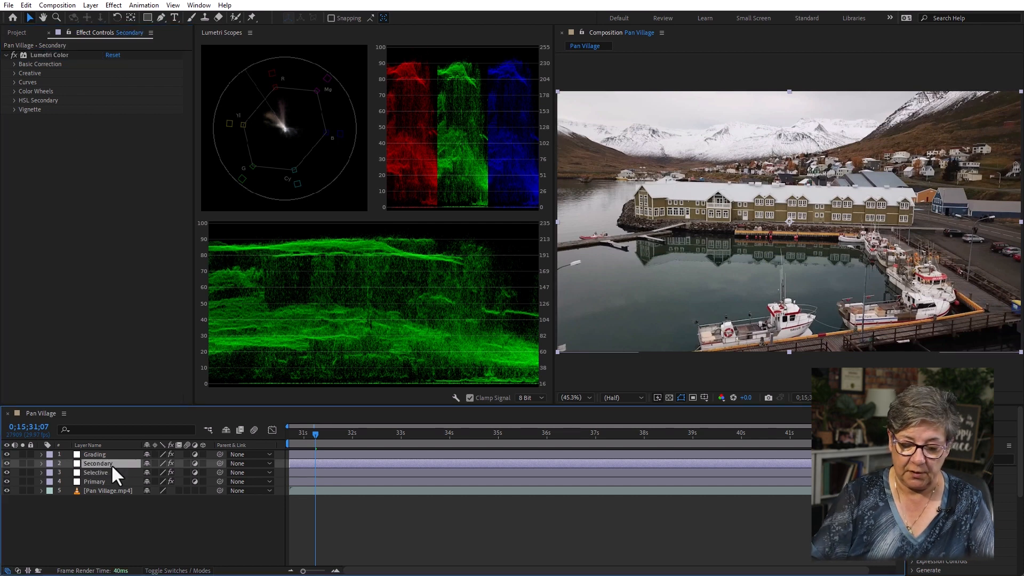
left_click(56, 53)
key("Return")
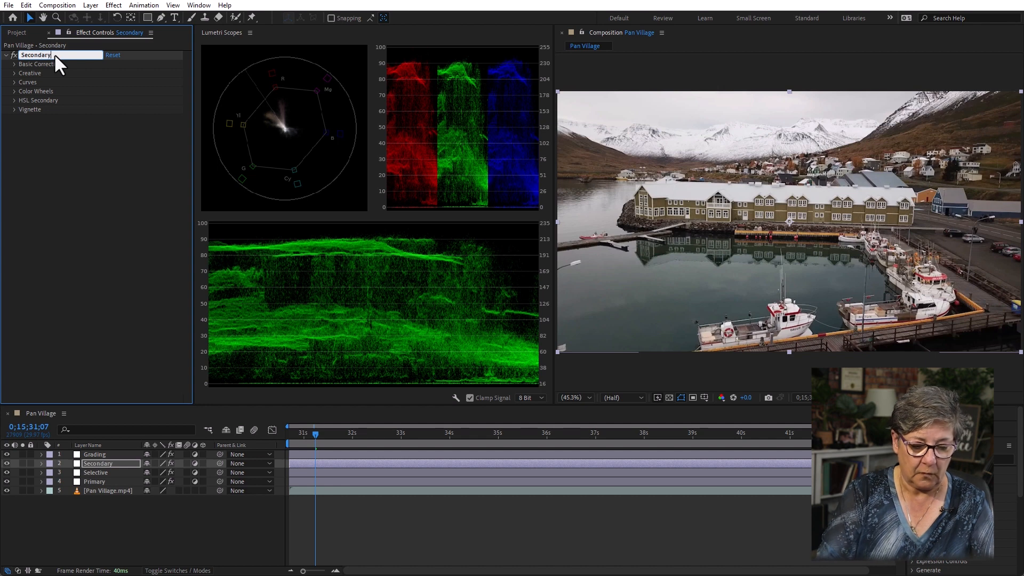
type("Secondary")
key("Return")
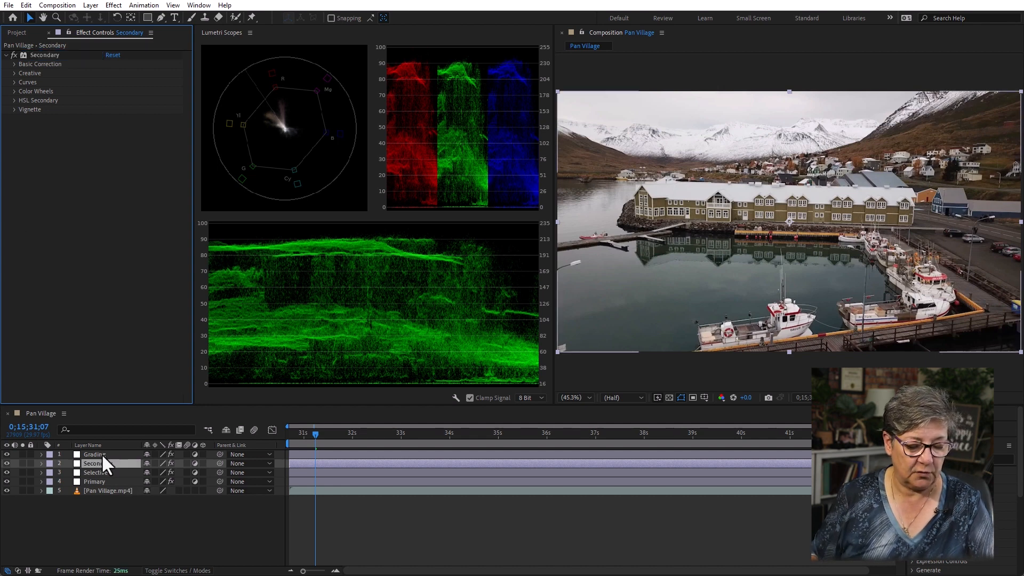
Step: Rename the Lumetri Color effect on the Grading layer as Grading
left_click(102, 454)
left_click(59, 56)
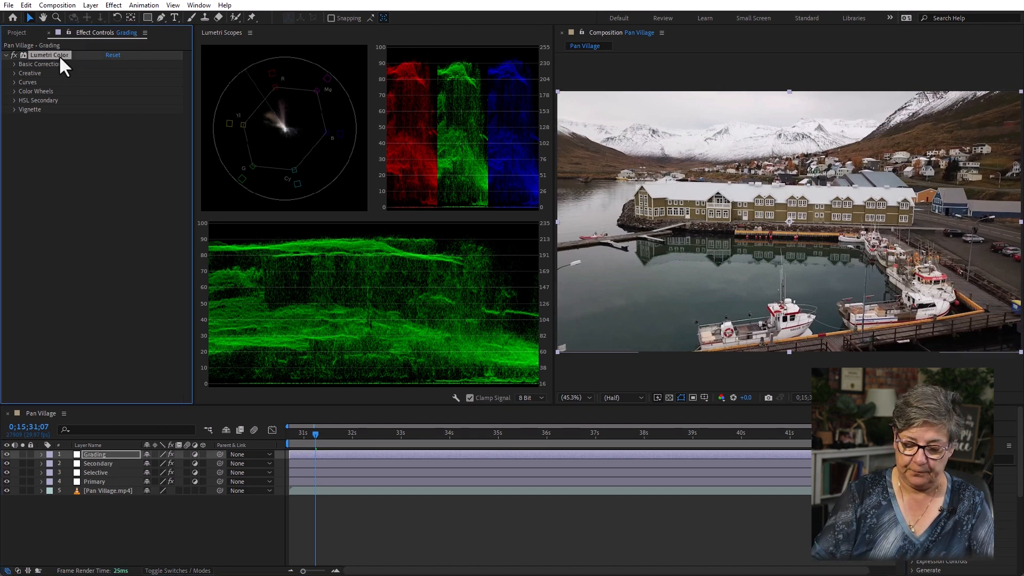
key("Return")
type("Grading")
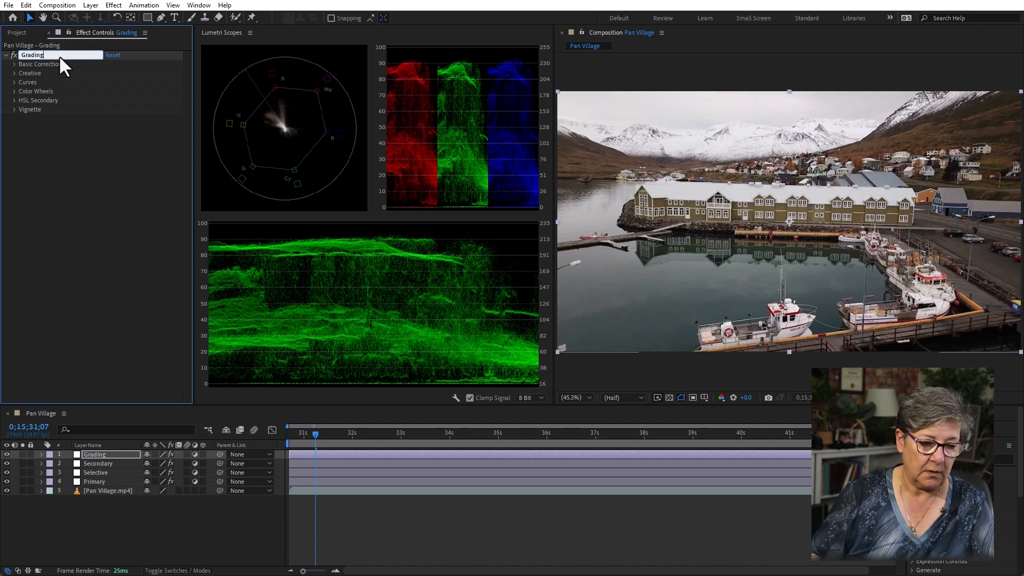
key("Return")
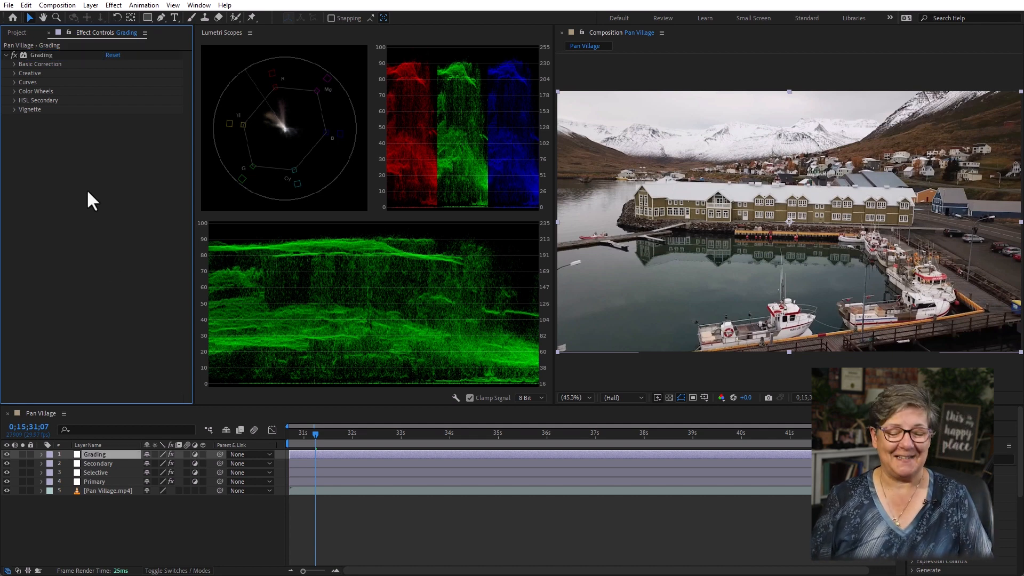
Step: Expand Basic Correction and Curves in the Primary layer's effect, and view the red, green and blue RGB curves before returning to the white curve
left_click(108, 481)
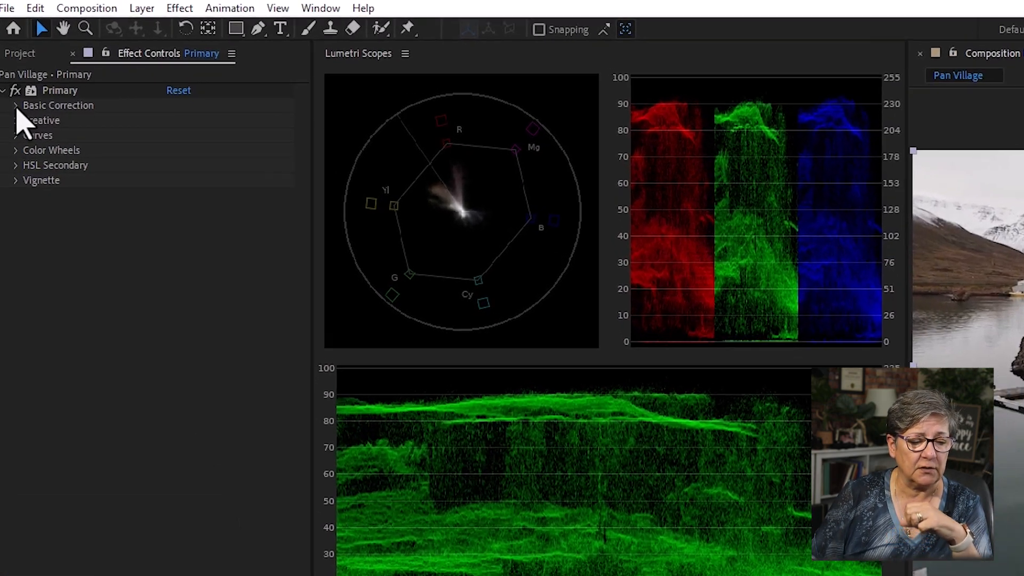
left_click(14, 64)
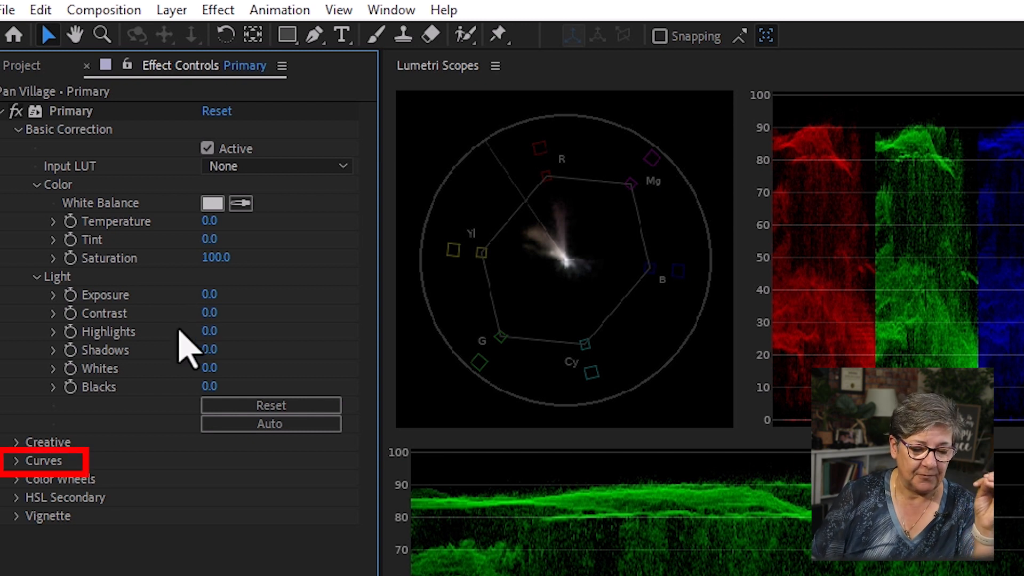
left_click(18, 461)
scroll(19, 477, "down", 5)
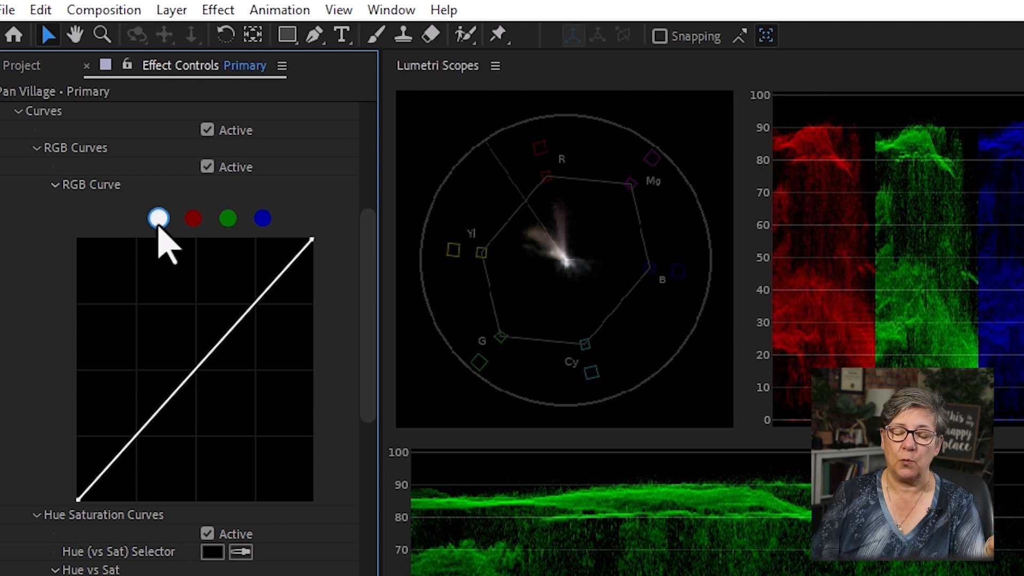
left_click(194, 224)
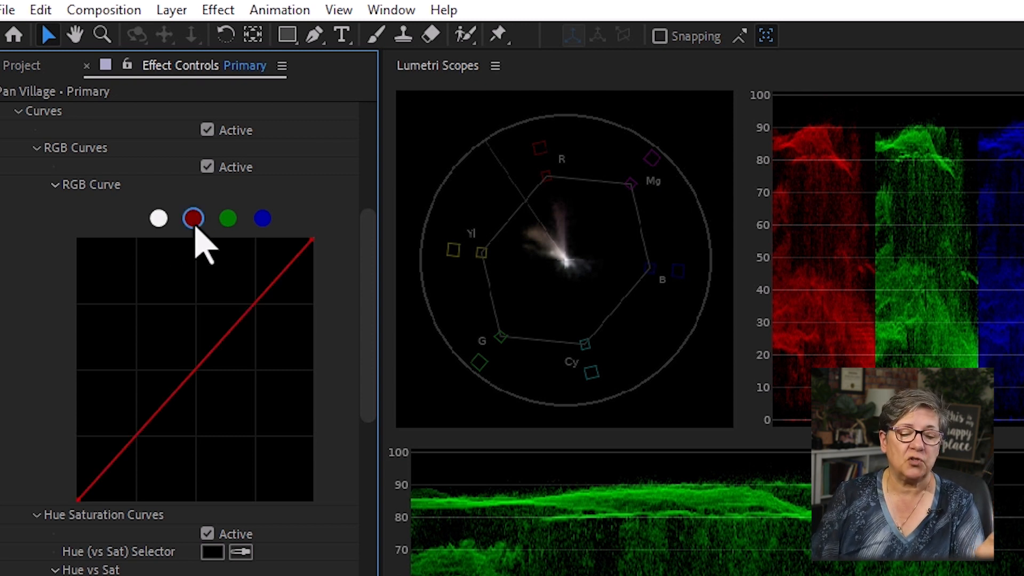
left_click(229, 224)
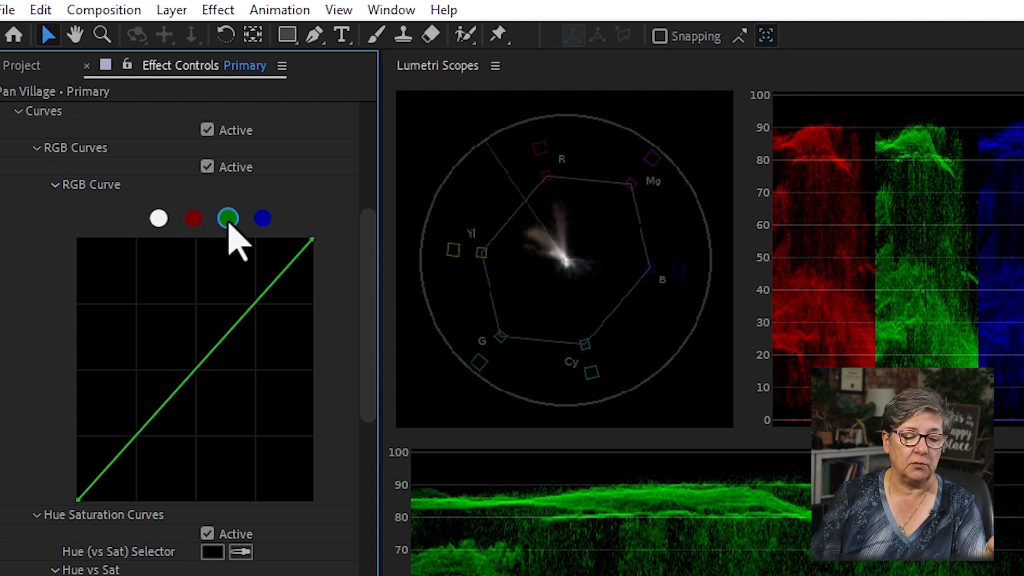
left_click(262, 219)
left_click(159, 220)
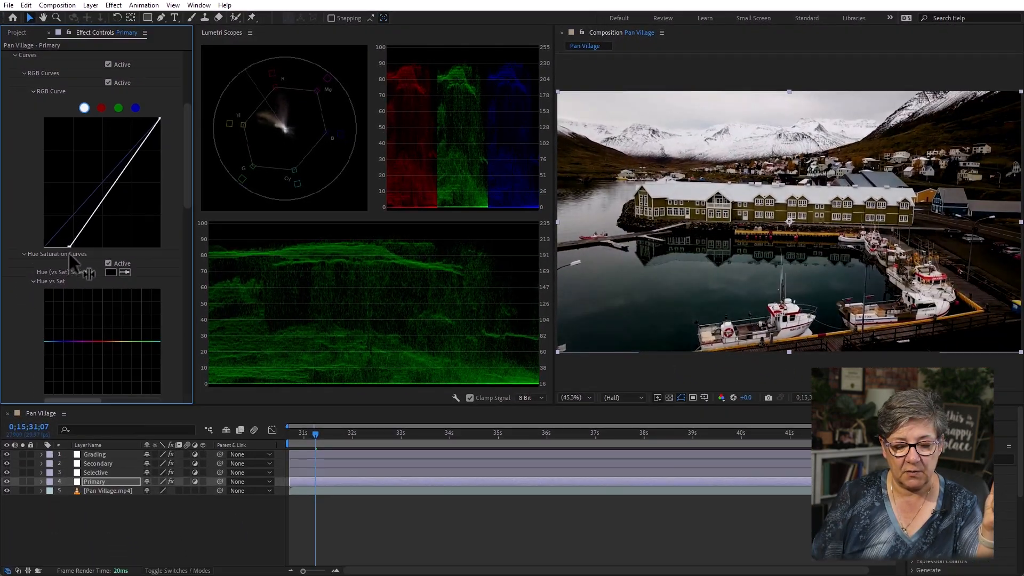
Step: Raise the black point of the Primary effect's white RGB curve slightly, keeping it on the graph's left edge
left_click_drag(69, 252, 102, 259)
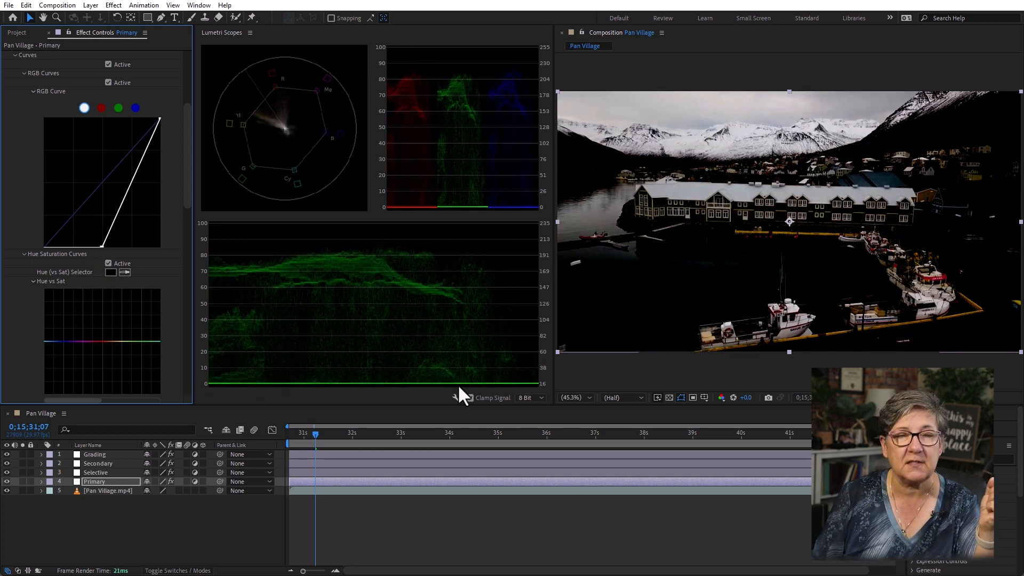
left_click_drag(100, 247, 38, 247)
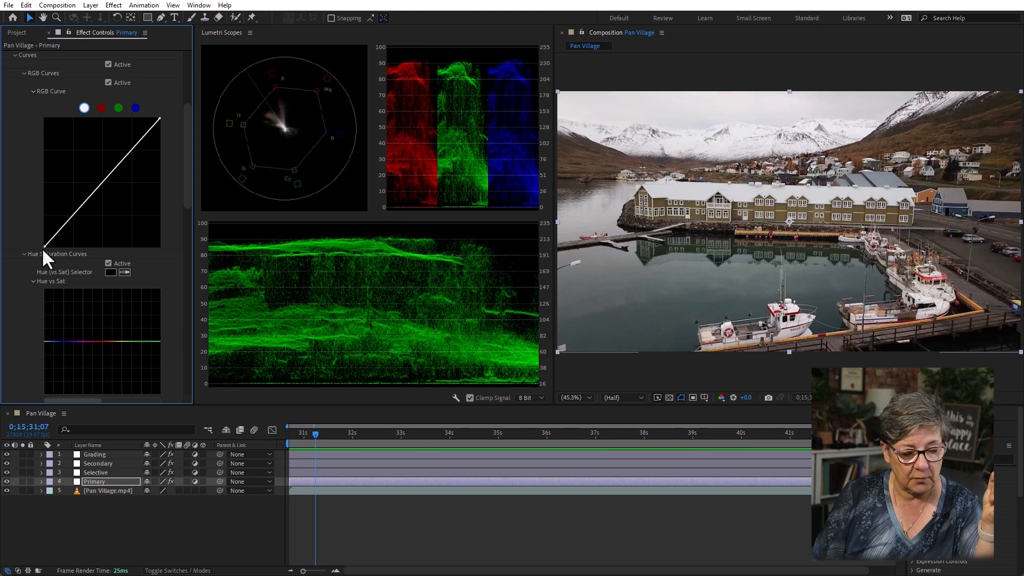
left_click_drag(43, 247, 43, 244)
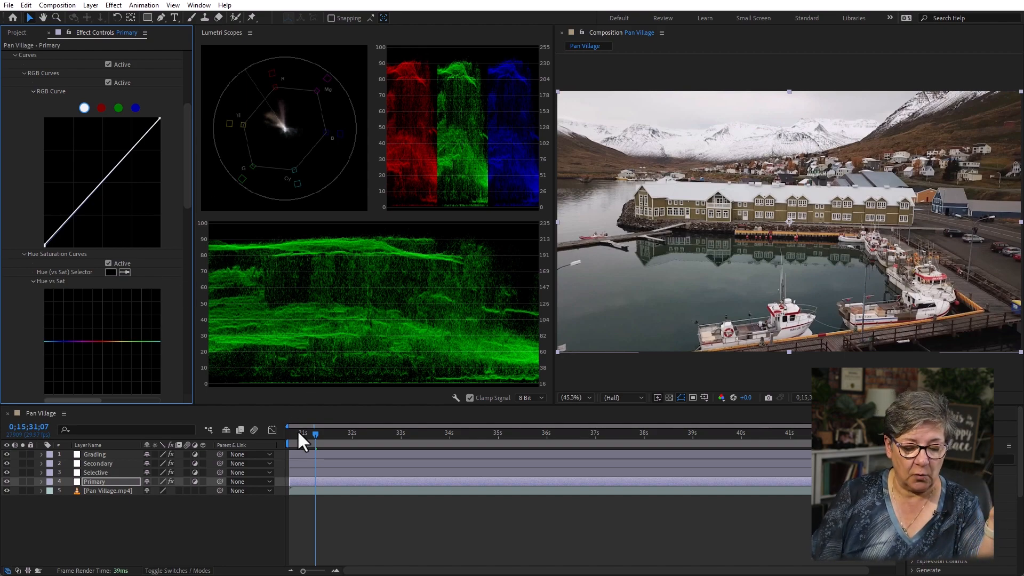
Step: Move the playhead to 0;15;42;22 near the clip's end and set the composition's fast previews to Off (Final Quality)
left_click_drag(296, 433, 890, 481)
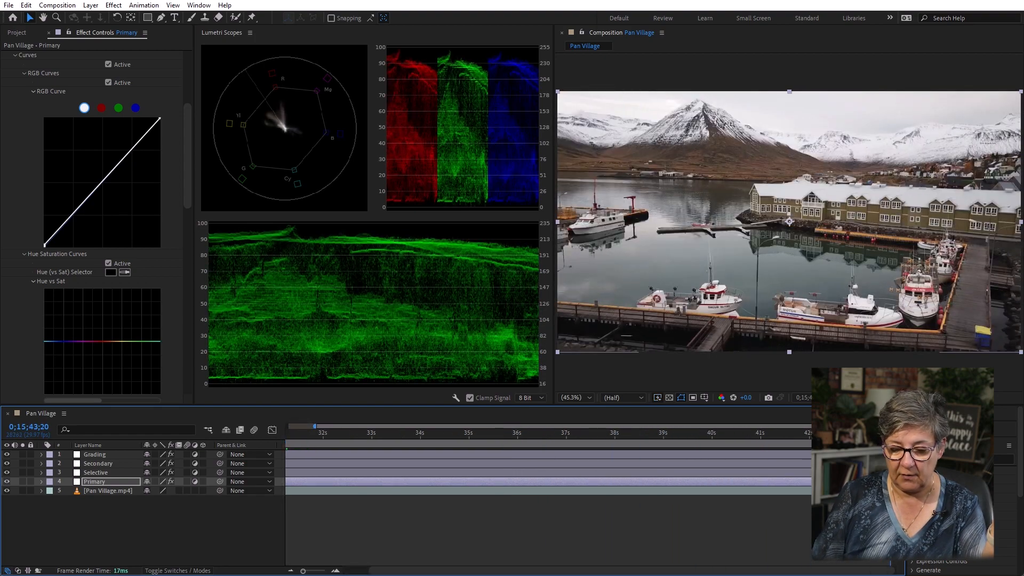
key("minus")
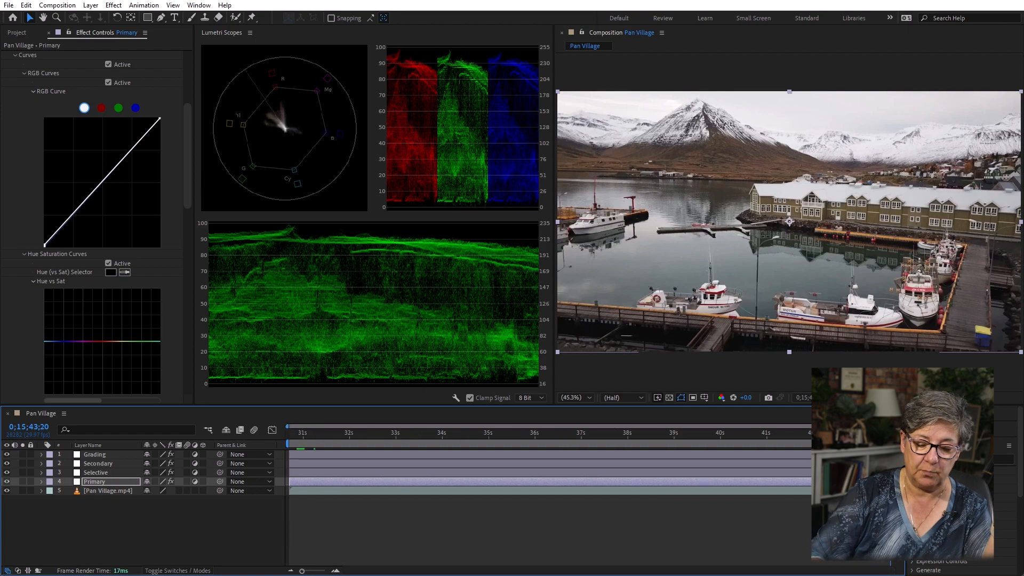
left_click_drag(890, 481, 812, 469)
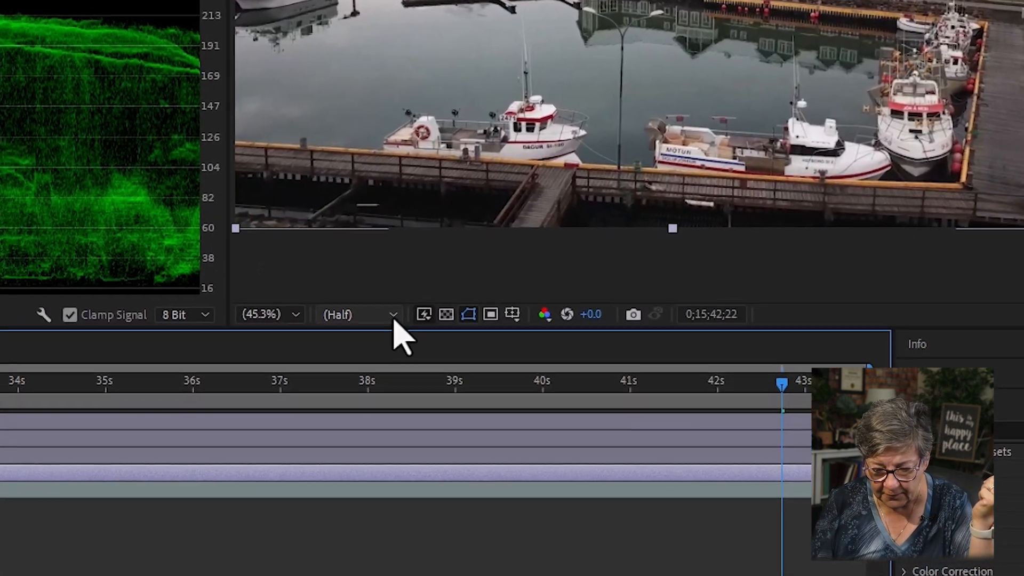
left_click(481, 335)
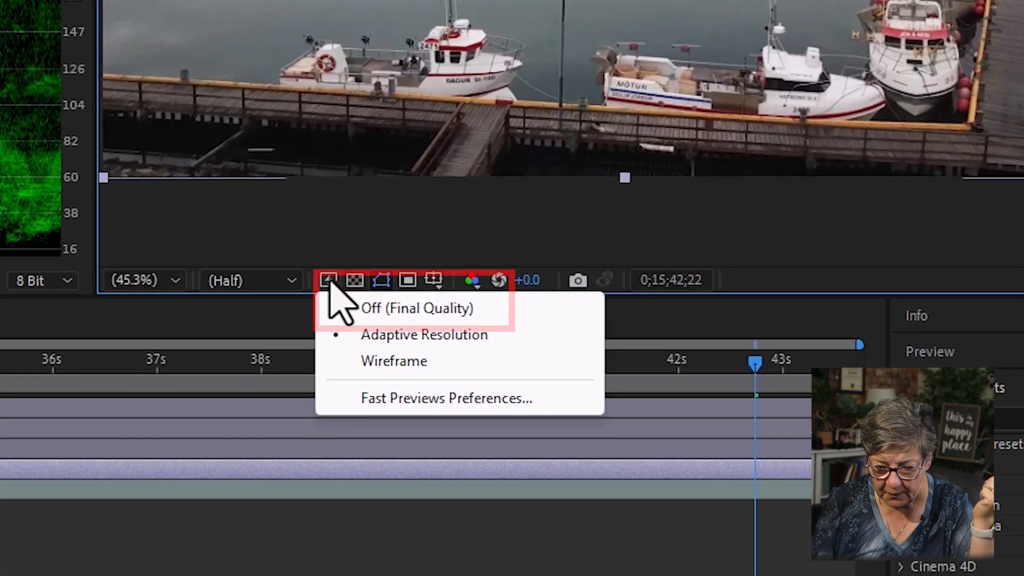
left_click(392, 309)
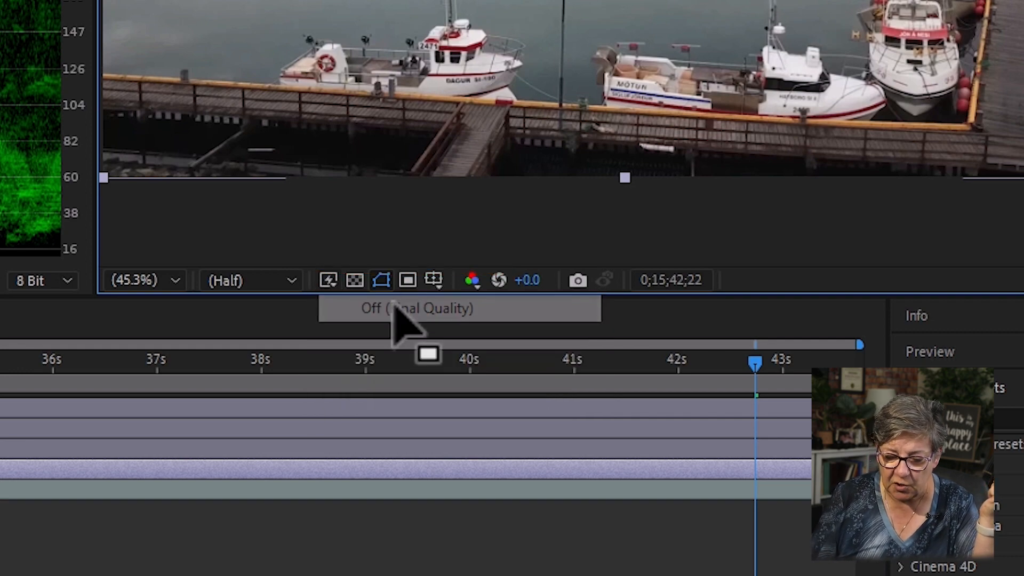
Step: Scrub the clip to check its levels, return to 0;15;30;21, and shift the white RGB curve's white point slightly inward along the graph's top edge
left_click_drag(0, 364, 688, 424)
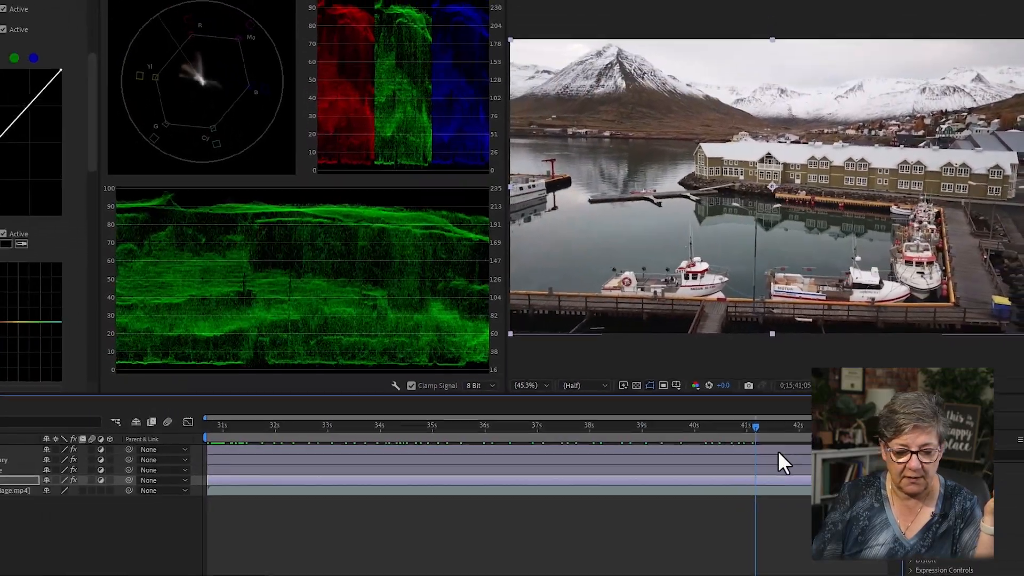
left_click_drag(778, 452, 289, 444)
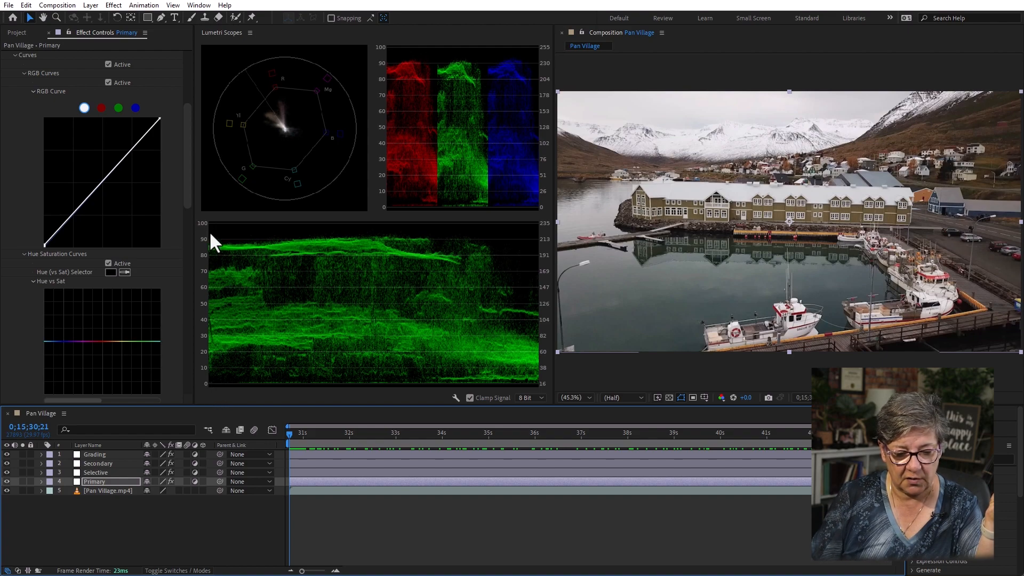
left_click_drag(301, 440, 750, 439)
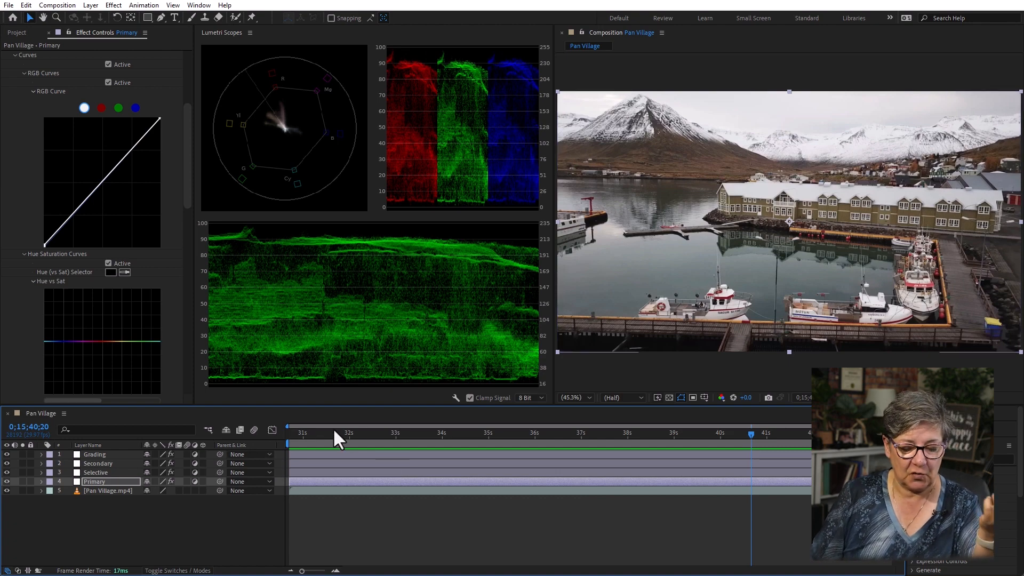
left_click_drag(350, 432, 251, 458)
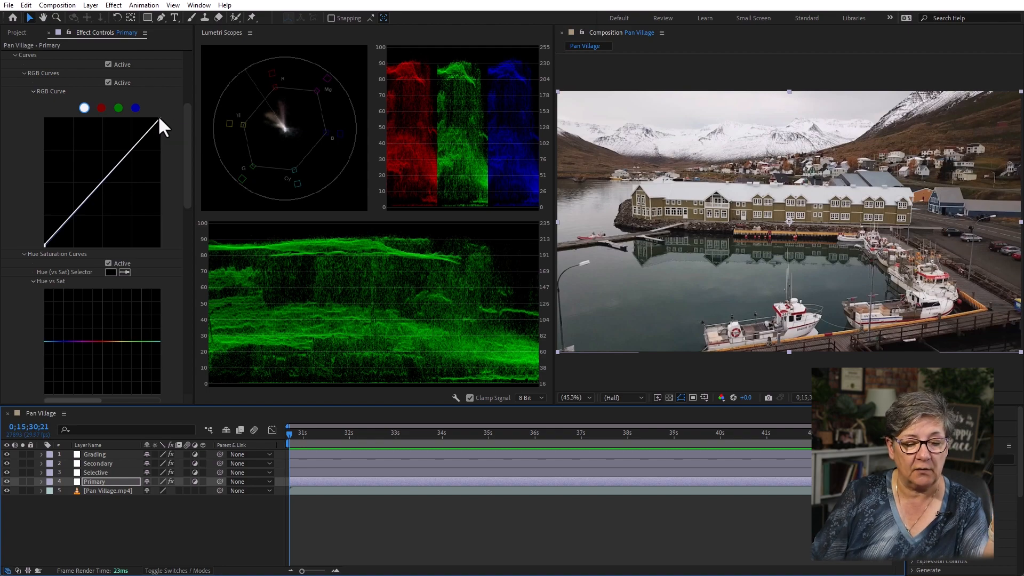
left_click_drag(159, 118, 150, 118)
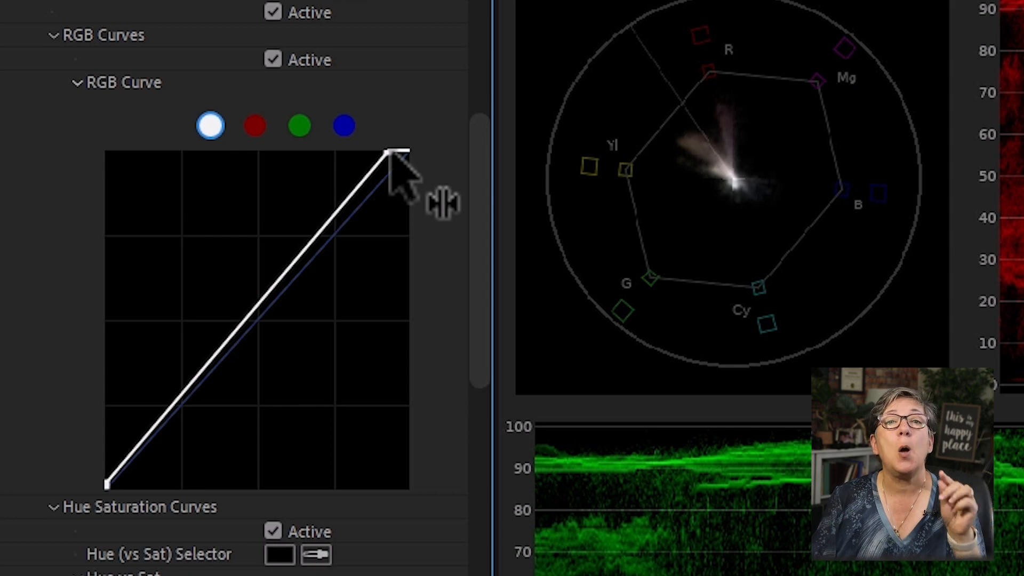
Step: Exaggerate the white RGB curve's white point shift, bring it back to slightly inward along the top edge, and scrub the clip to check its levels
left_click_drag(388, 151, 235, 140)
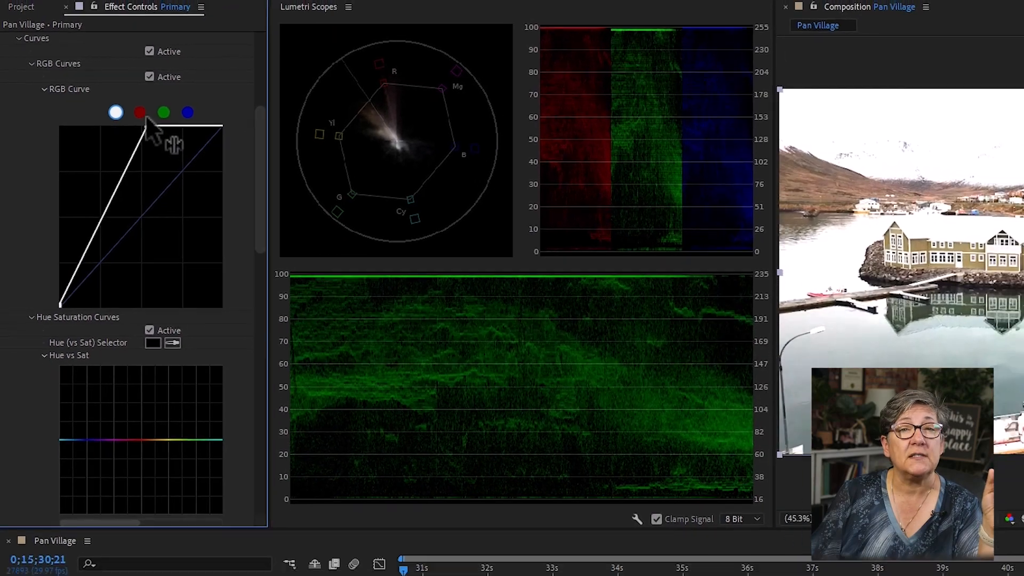
mouse_move(145, 118)
left_mouse_down()
mouse_move(129, 121)
mouse_move(130, 110)
mouse_move(153, 110)
mouse_move(180, 136)
mouse_move(180, 110)
mouse_move(153, 108)
mouse_move(156, 117)
left_mouse_up()
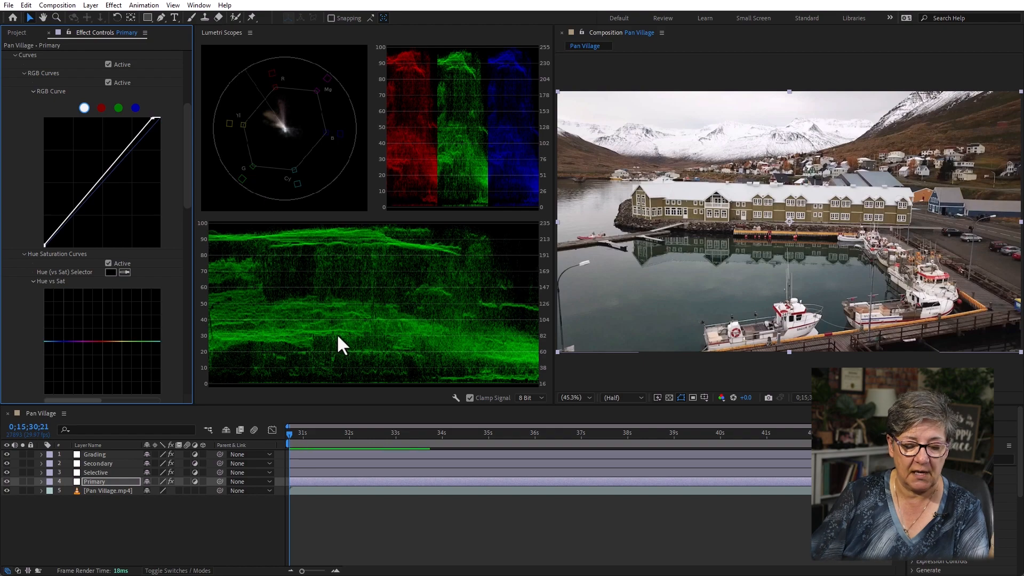
left_click_drag(303, 435, 837, 444)
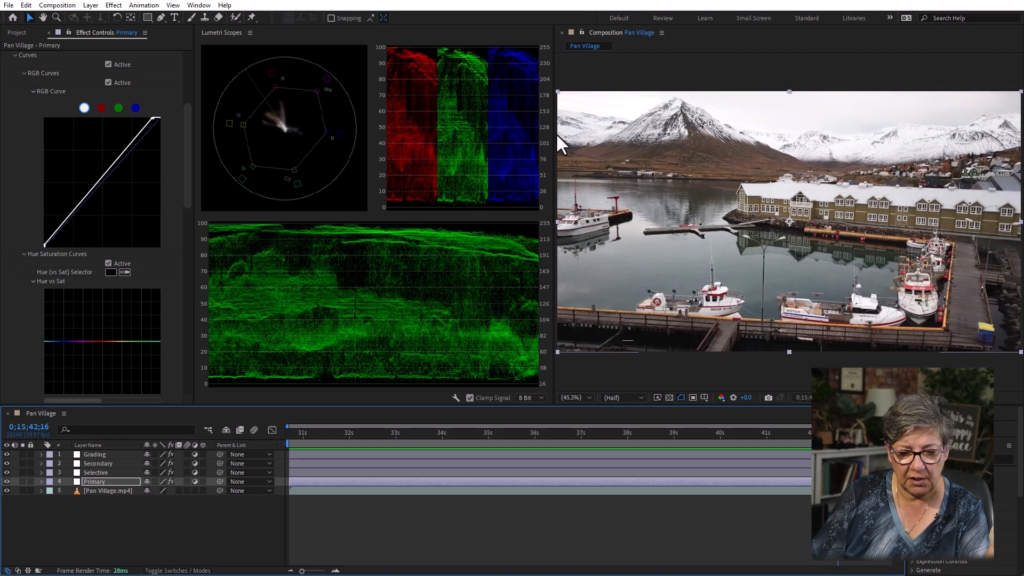
key("space")
left_click_drag(790, 431, 280, 471)
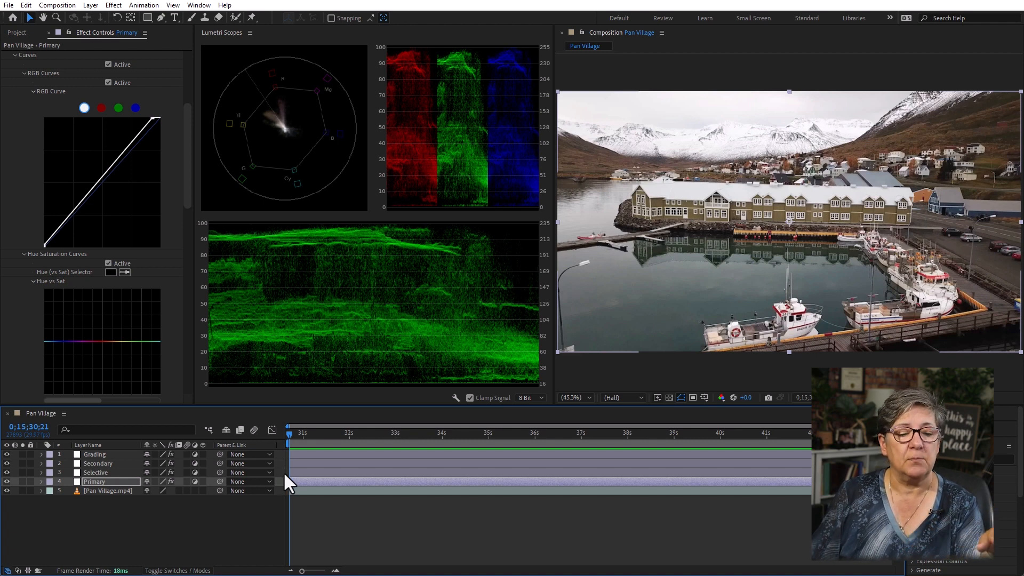
Step: Try bending the Primary effect's white RGB curve with a midtone control point, and remove the point again
left_click(96, 186)
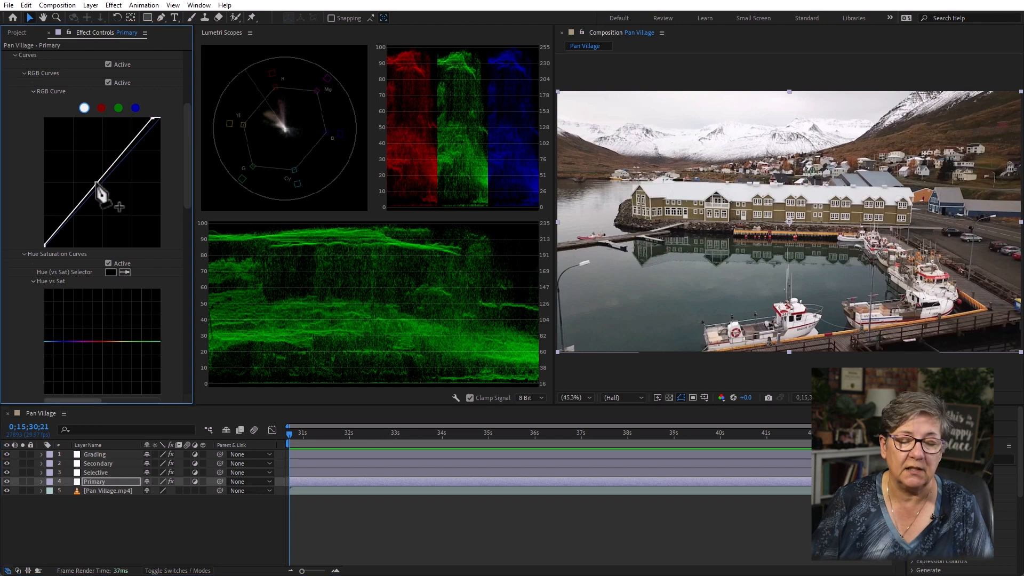
mouse_move(98, 185)
left_mouse_down()
mouse_move(107, 190)
mouse_move(94, 170)
mouse_move(100, 181)
left_mouse_up()
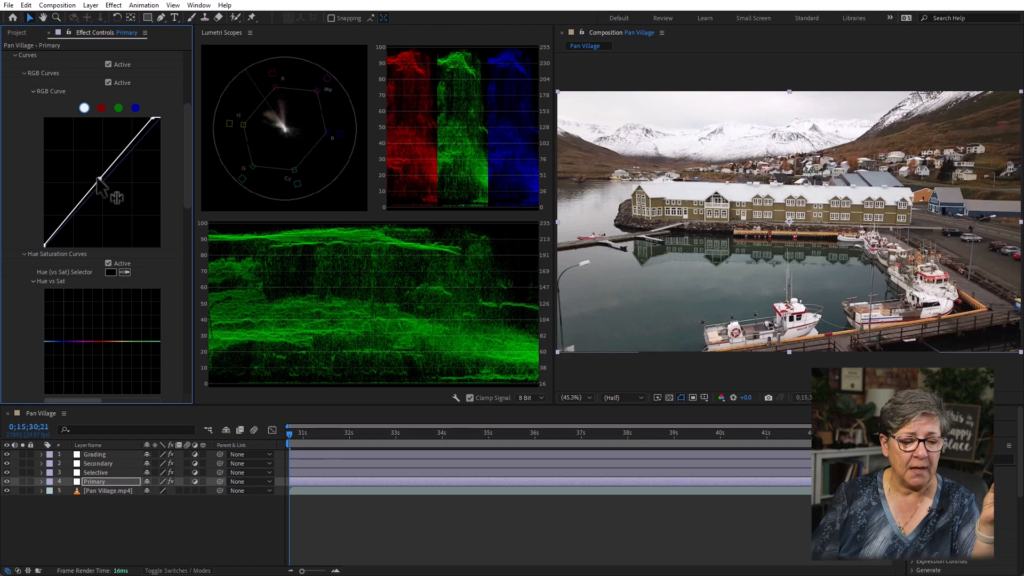
left_click_drag(102, 180, 92, 171)
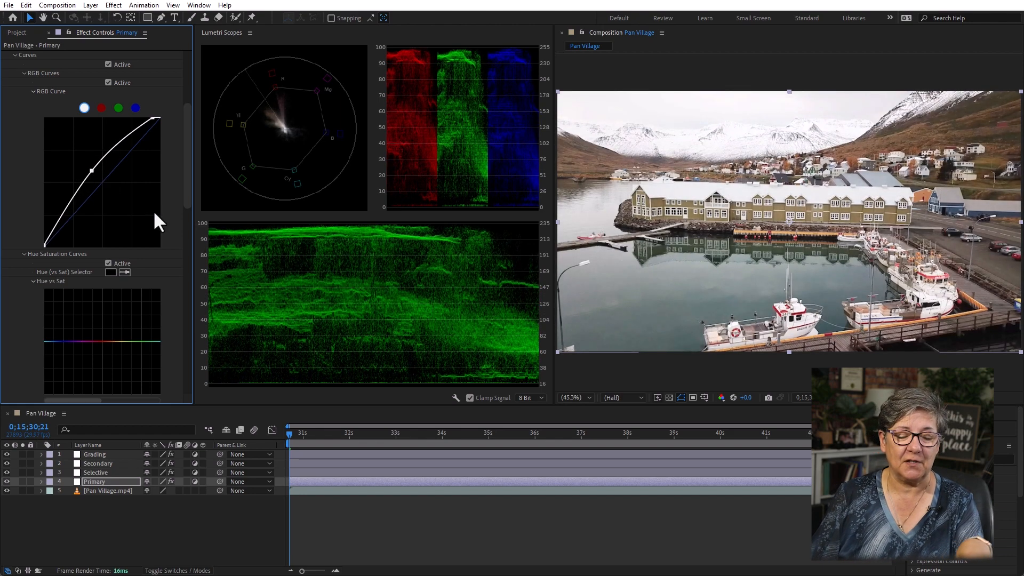
left_click_drag(92, 171, 102, 179)
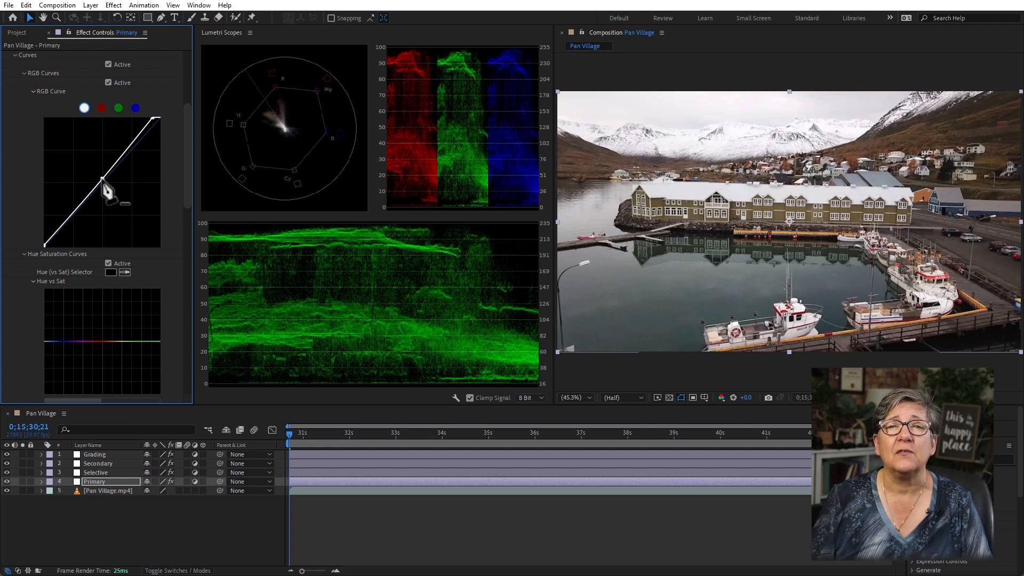
left_click(102, 179, "ctrl")
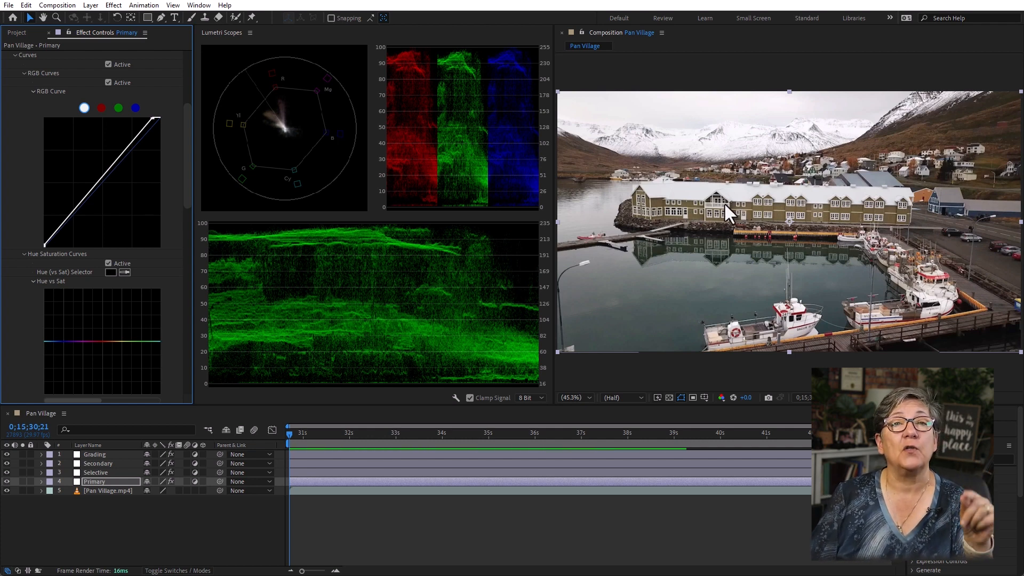
Step: Collapse the Primary effect's Curves section and hide the Parade (RGB) and Waveform scopes, leaving only Vectorscope YUV
left_click(16, 55)
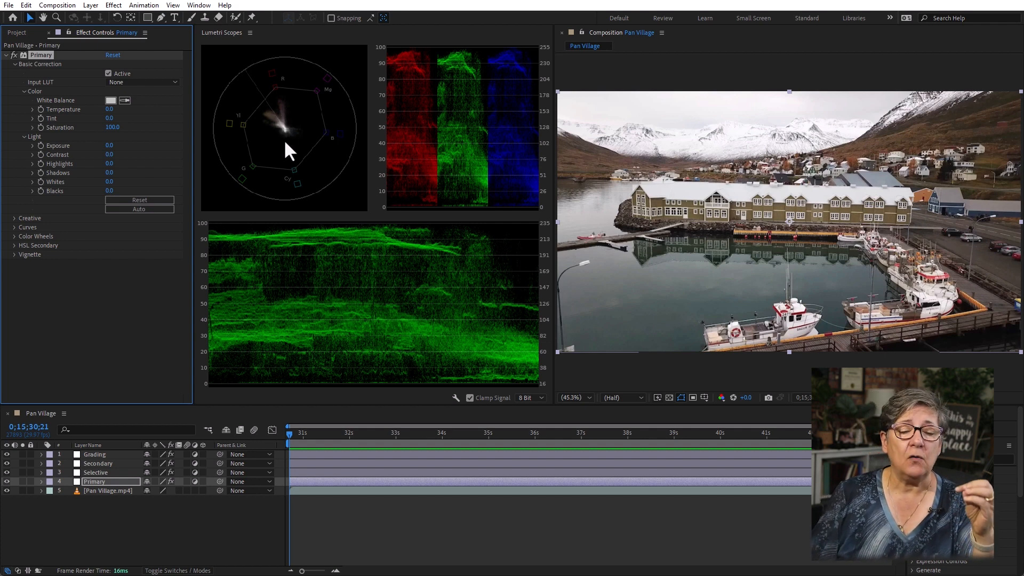
right_click(425, 124)
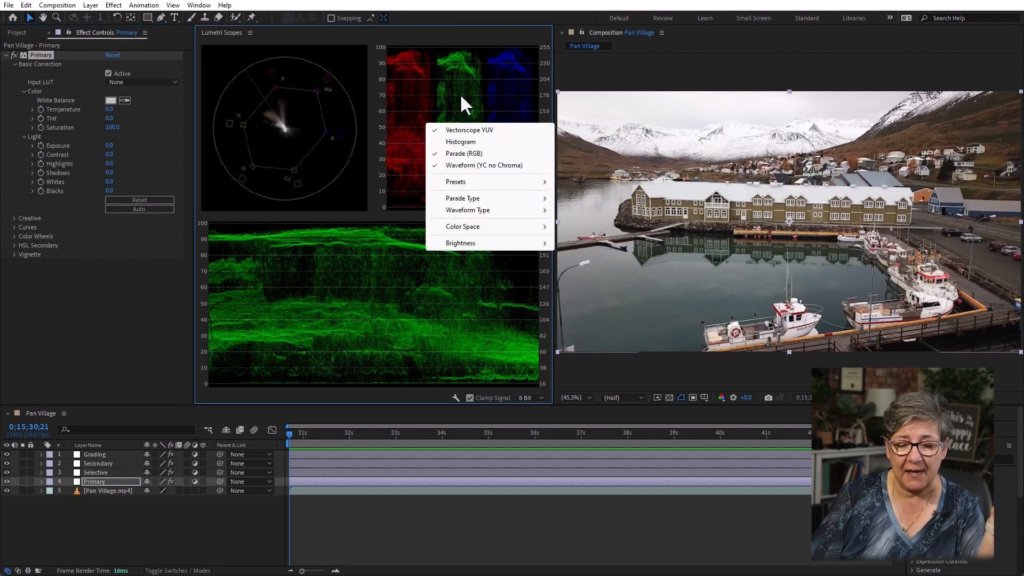
left_click(463, 154)
right_click(461, 184)
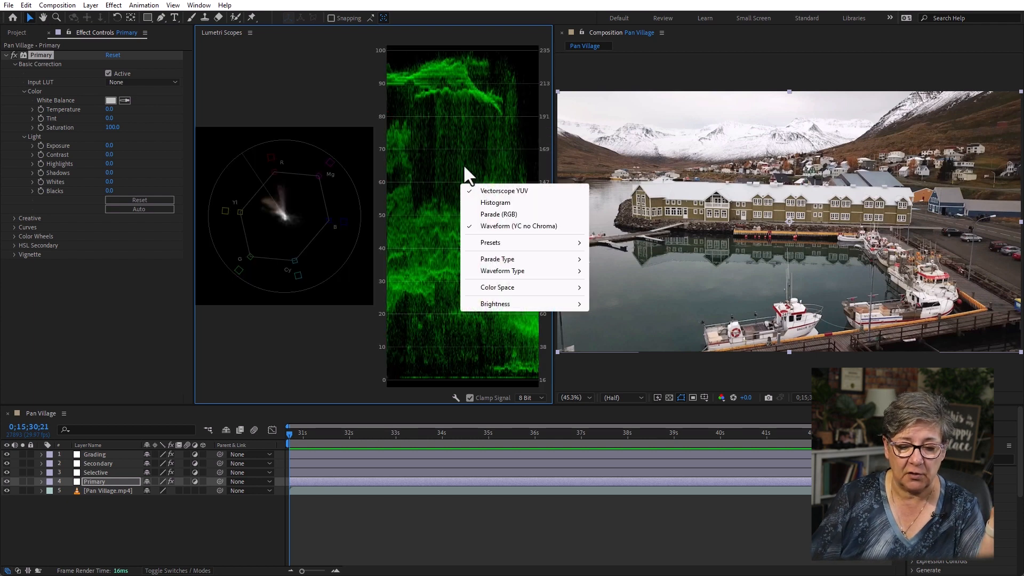
left_click(510, 226)
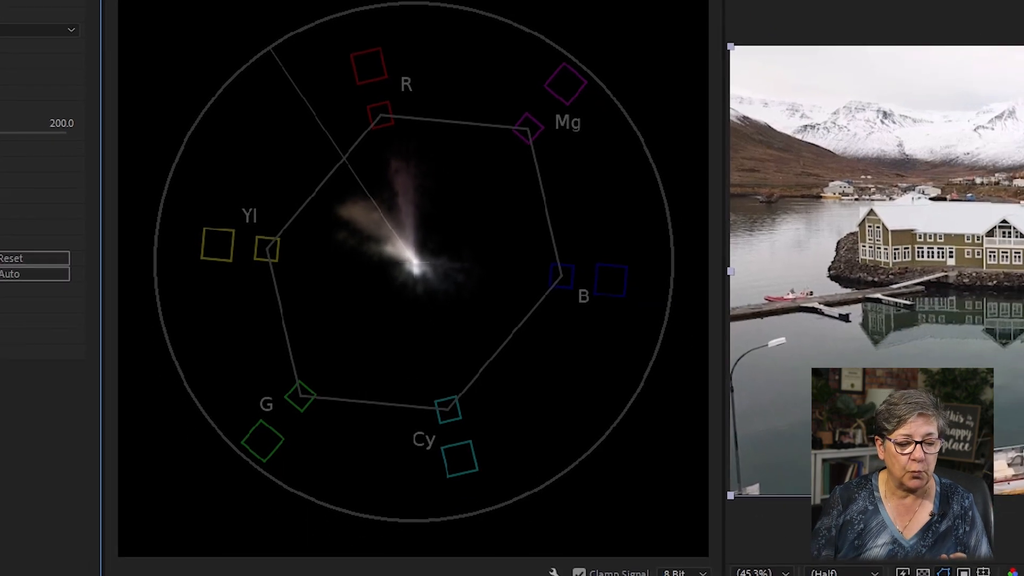
Step: Test the Primary effect's Basic Correction Saturation at 0 and at high values, and settle it at 150.2
left_click_drag(60, 142, 10, 141)
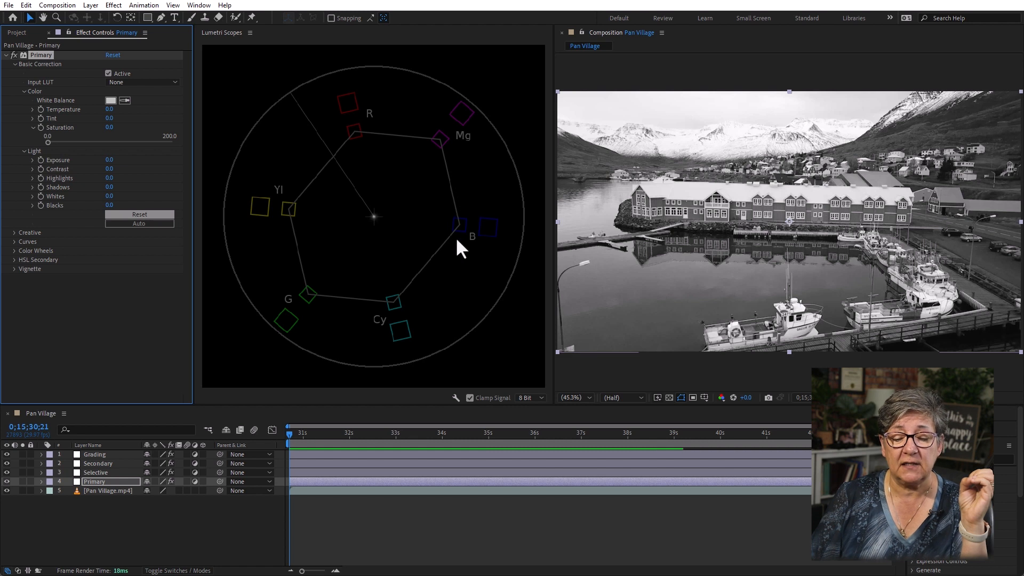
left_click_drag(48, 142, 126, 142)
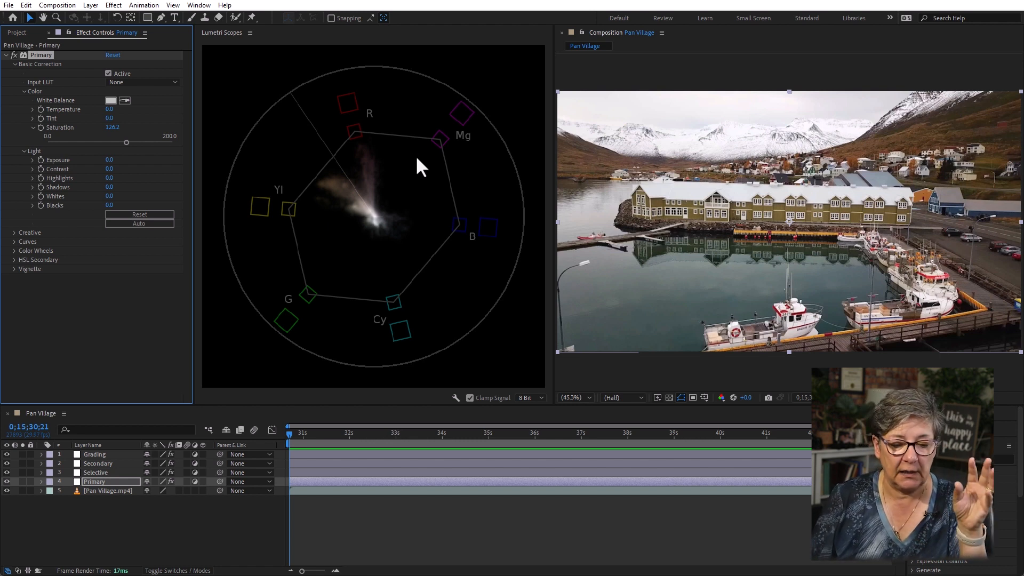
left_click_drag(127, 142, 187, 152)
key("ctrl+z")
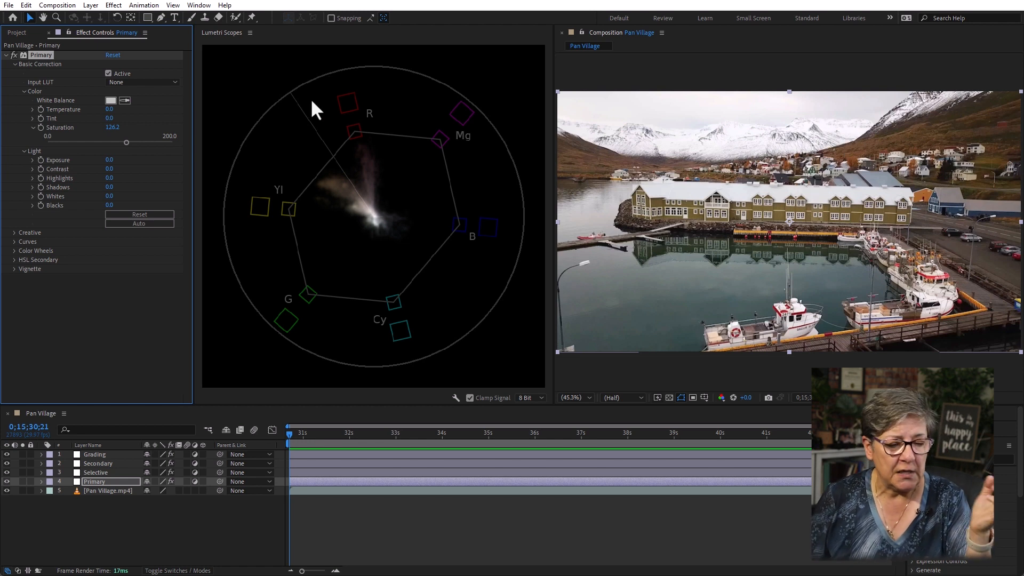
mouse_move(128, 142)
left_mouse_down()
mouse_move(178, 144)
mouse_move(141, 142)
left_mouse_up()
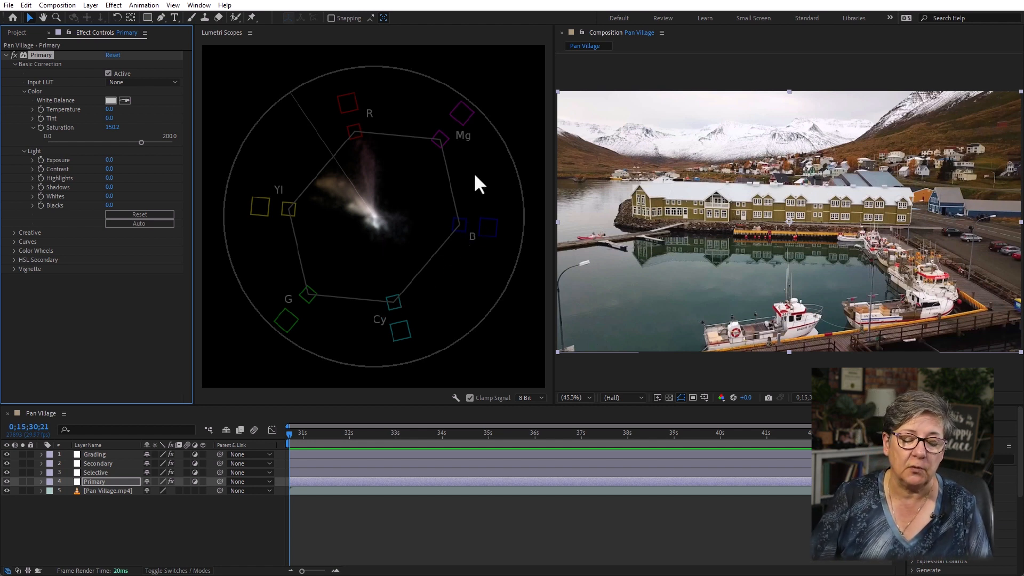
Step: Try the Primary effect's Temperature at 100 and -100, and settle it at -6.4
left_click(31, 109)
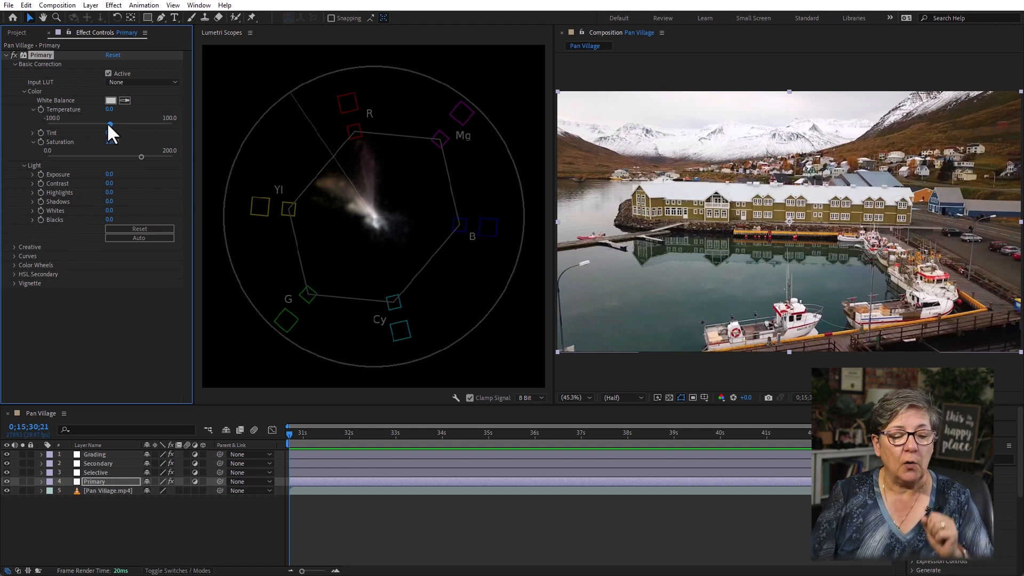
left_click_drag(110, 124, 193, 125)
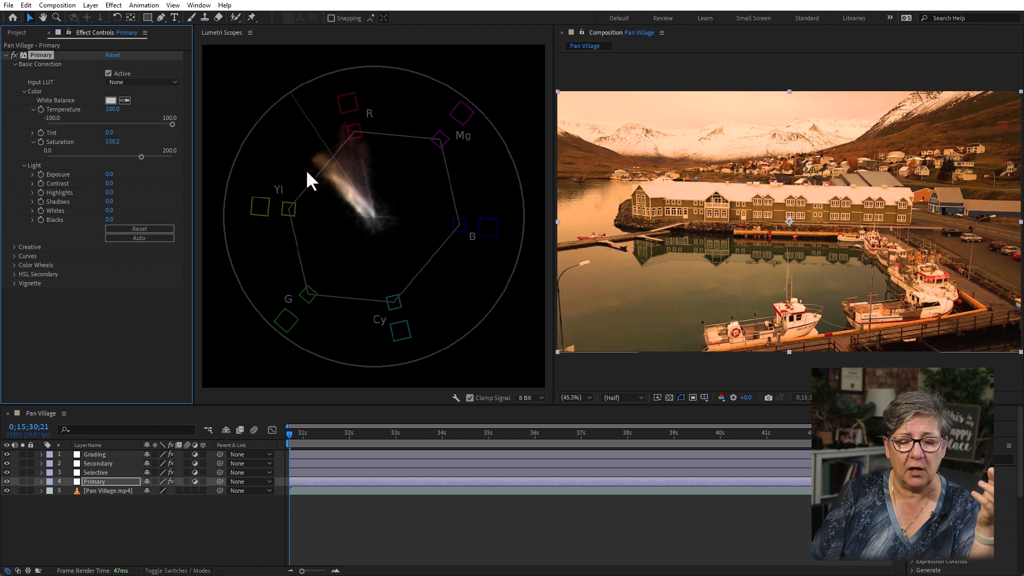
left_click_drag(170, 123, 109, 124)
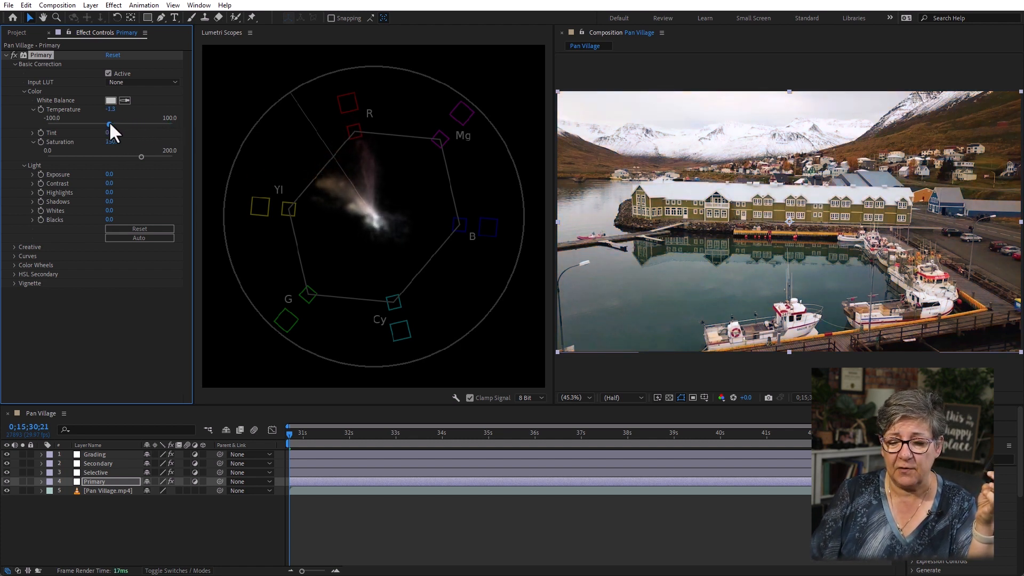
left_click_drag(109, 121, 3, 126)
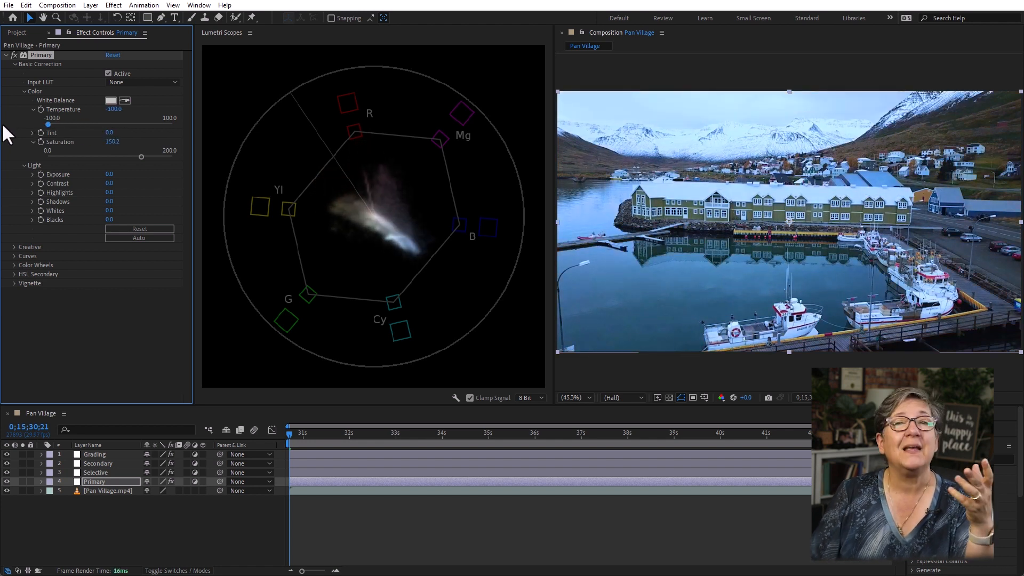
left_click_drag(29, 126, 103, 123)
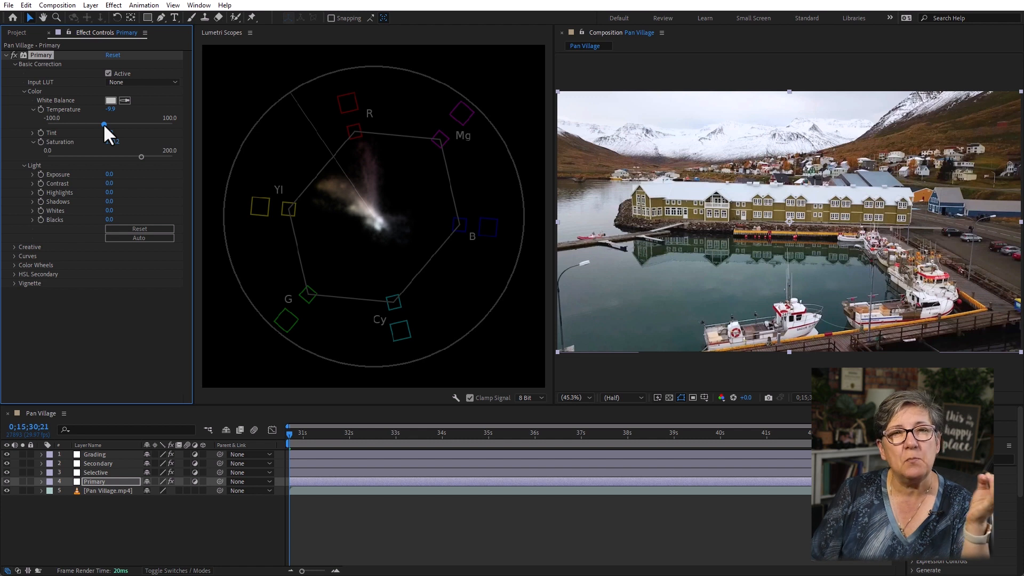
left_click_drag(104, 123, 106, 123)
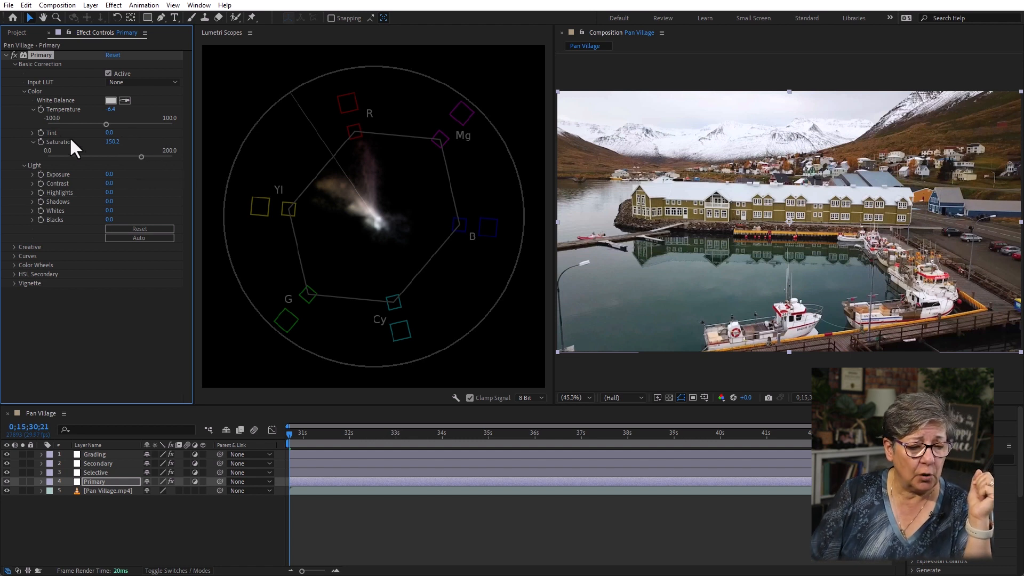
Step: Set the Primary effect's Tint to 2.1, and compare the image with the effect off and on before collapsing it
left_click(32, 133)
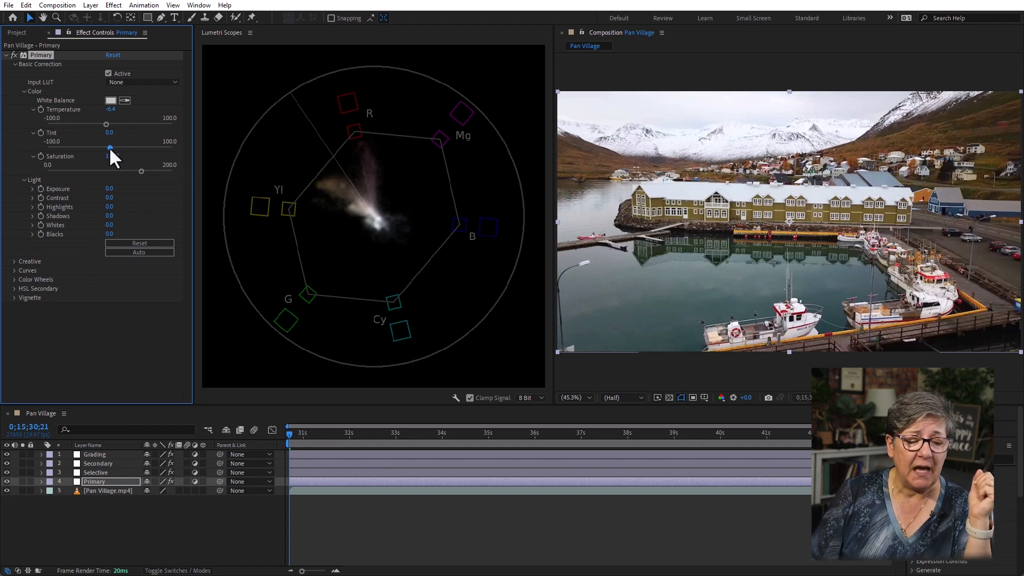
mouse_move(109, 148)
left_mouse_down()
mouse_move(206, 153)
mouse_move(4, 150)
mouse_move(113, 147)
left_mouse_up()
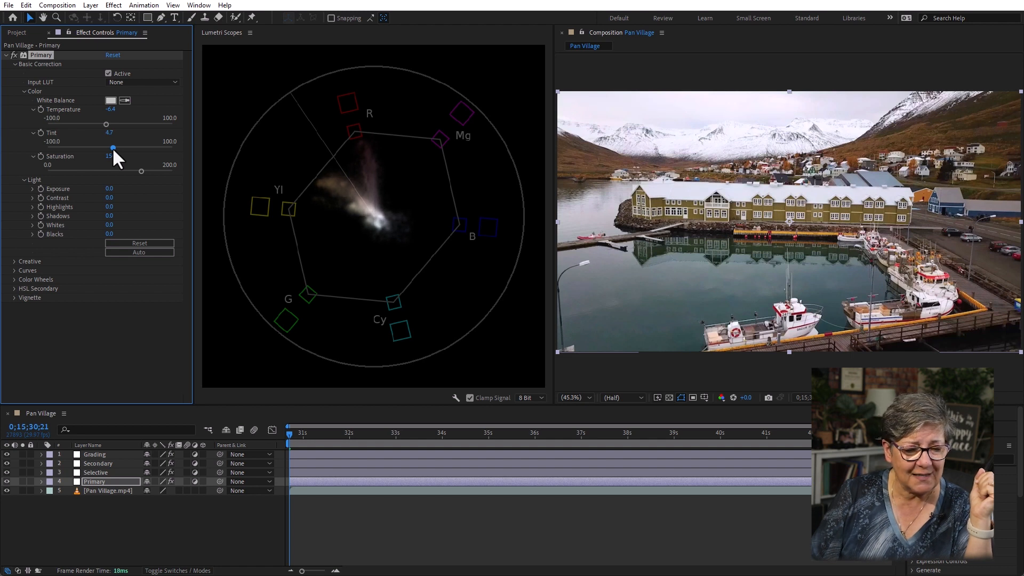
left_click_drag(112, 148, 111, 148)
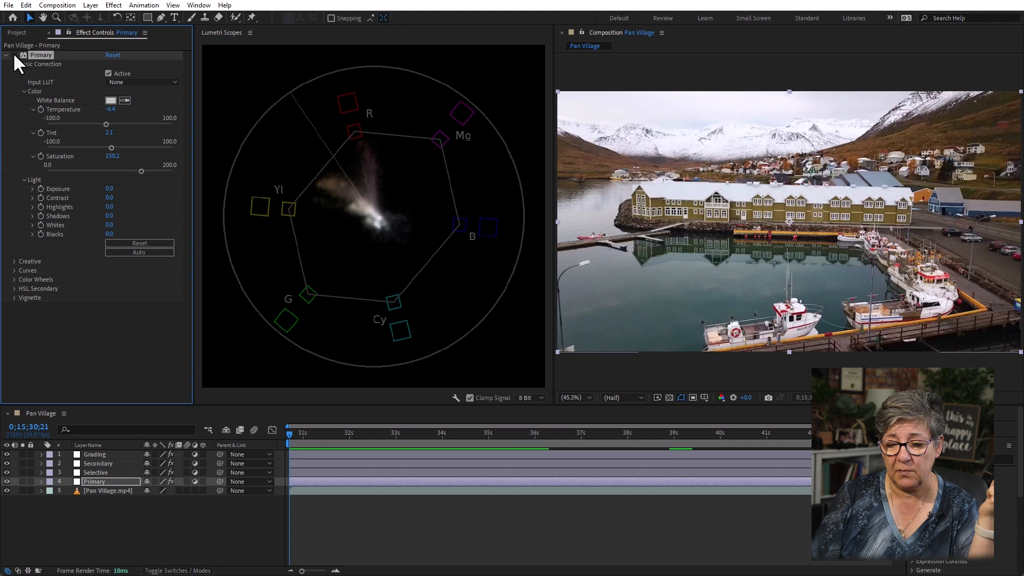
left_click(13, 54)
left_click(14, 54)
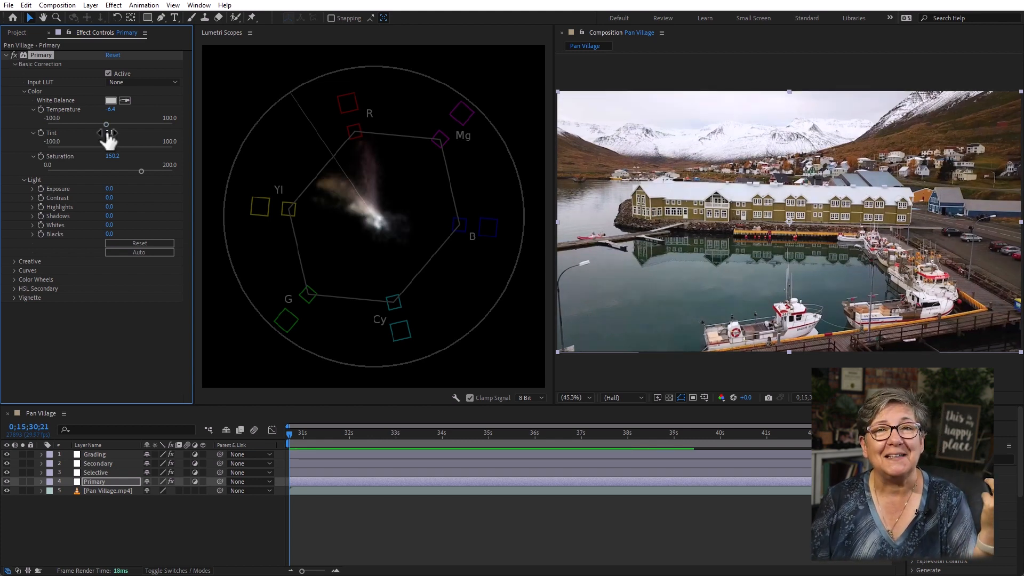
left_click(7, 55)
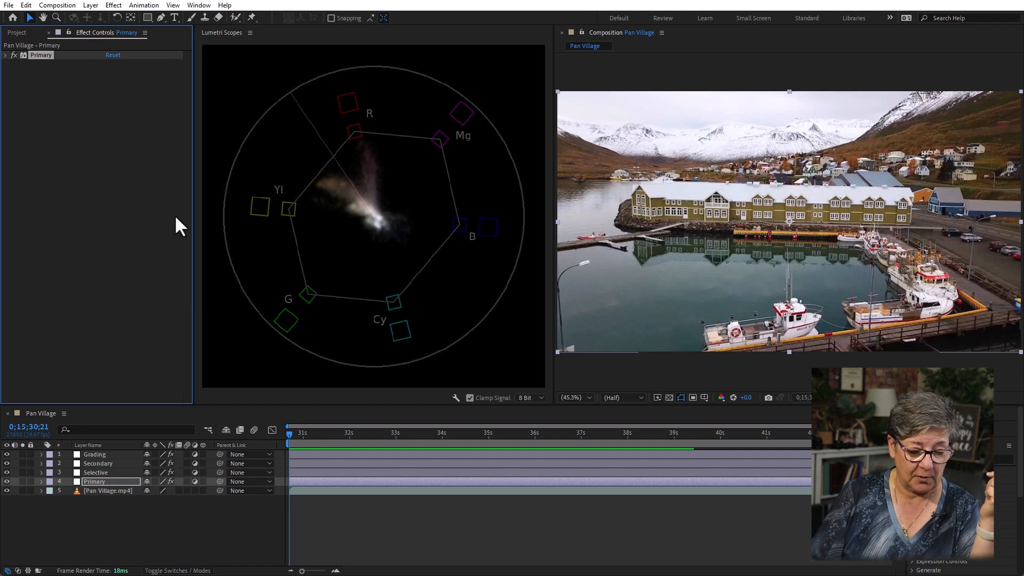
Step: Select the Selective layer and switch Lumetri Scopes from Vectorscope YUV to Parade (RGB) only
left_click(107, 472)
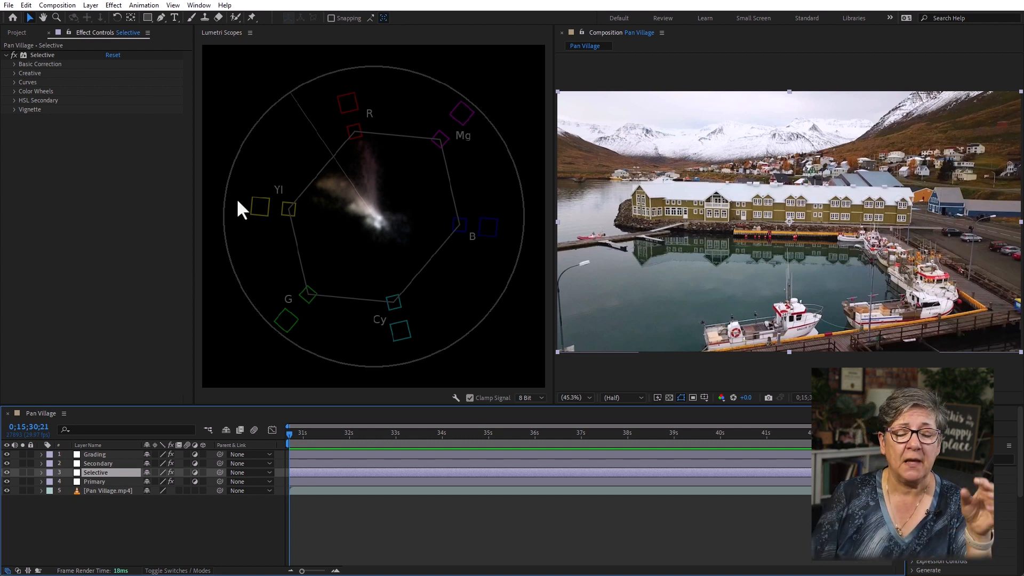
right_click(394, 92)
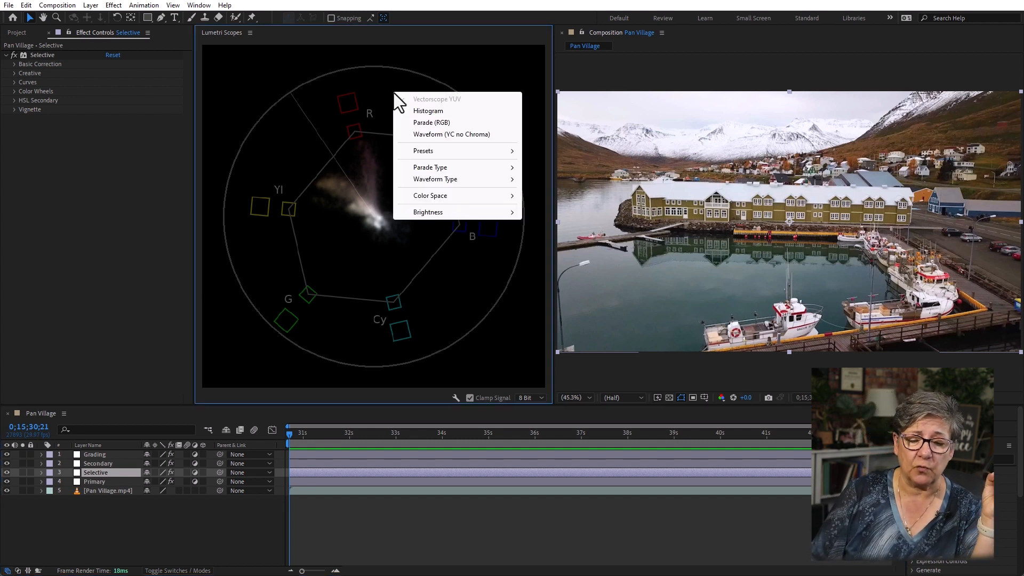
left_click(432, 123)
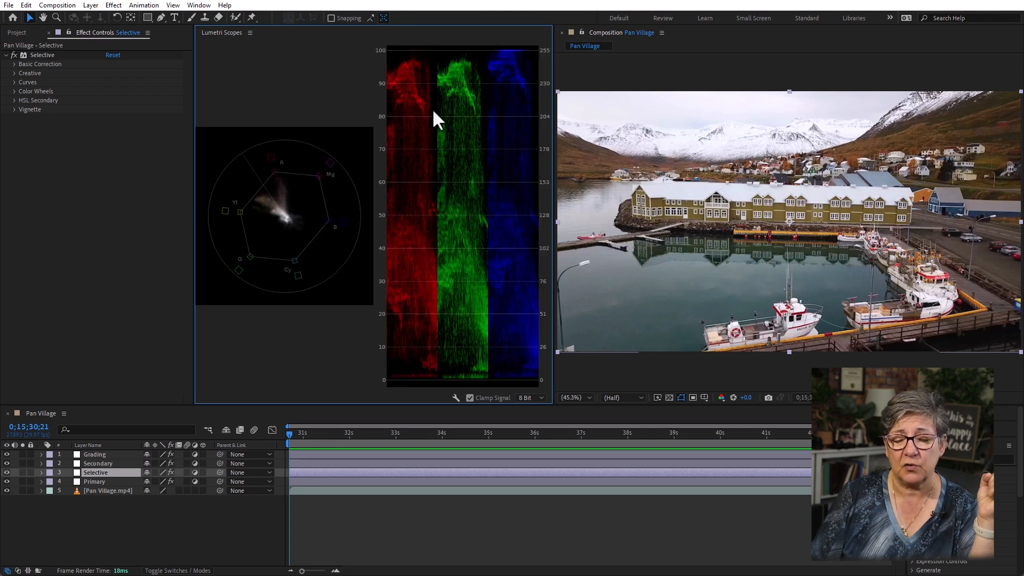
right_click(317, 131)
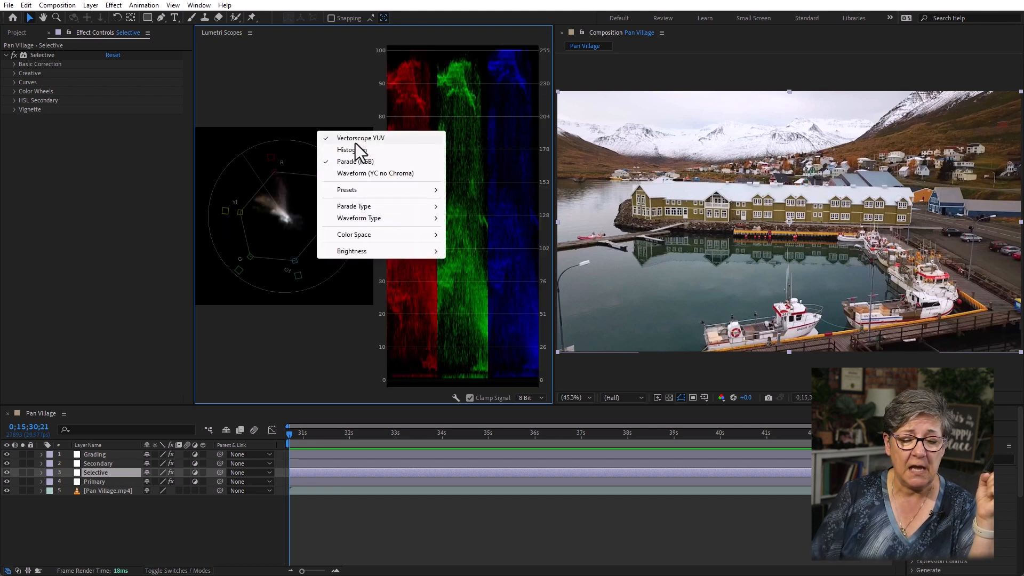
left_click(368, 138)
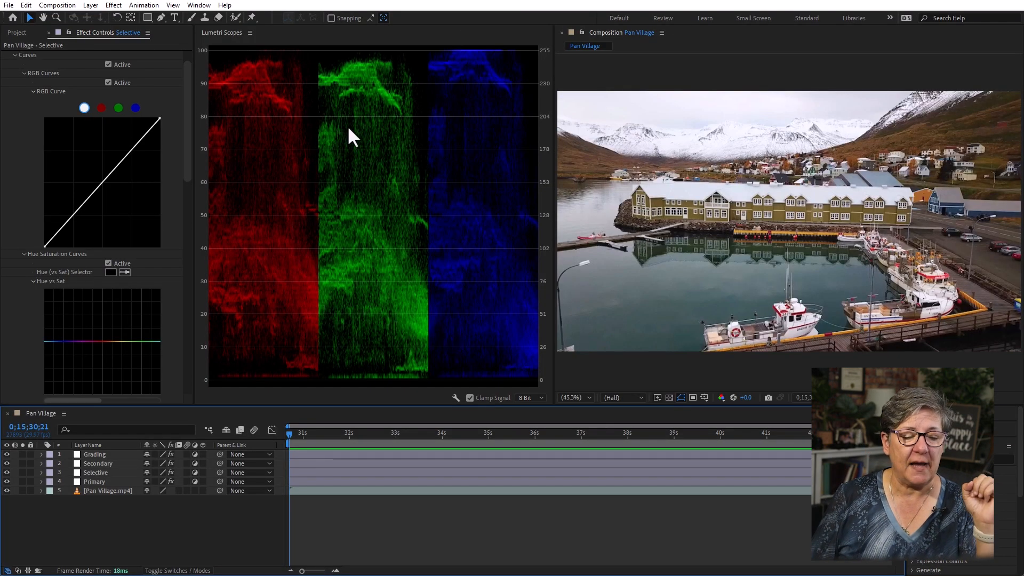
Step: Add four points to the Selective effect's red RGB curve across the shadows and midtones, and fine-tune the lower-midtone point close to the diagonal
left_click(102, 108)
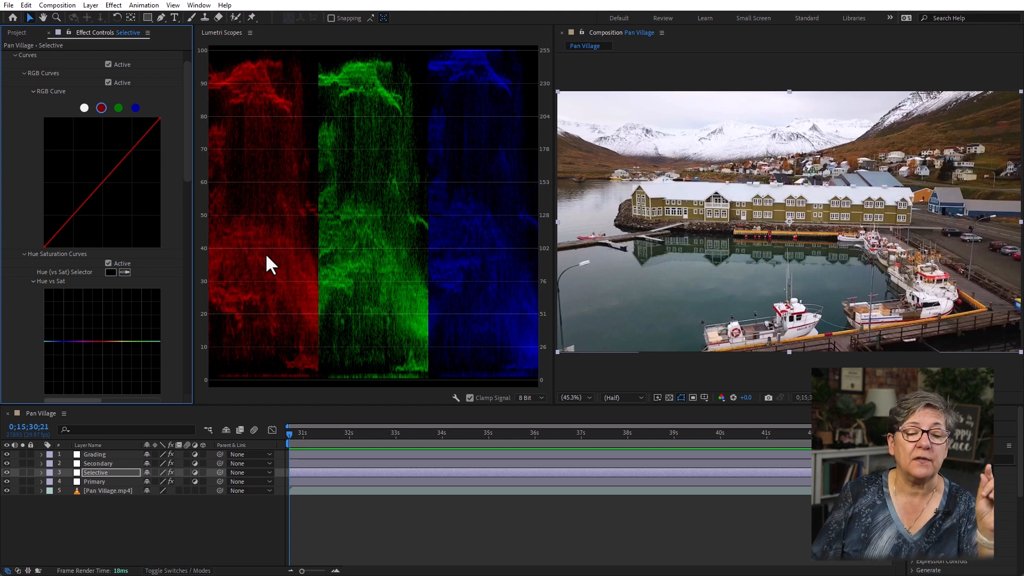
left_click(88, 200)
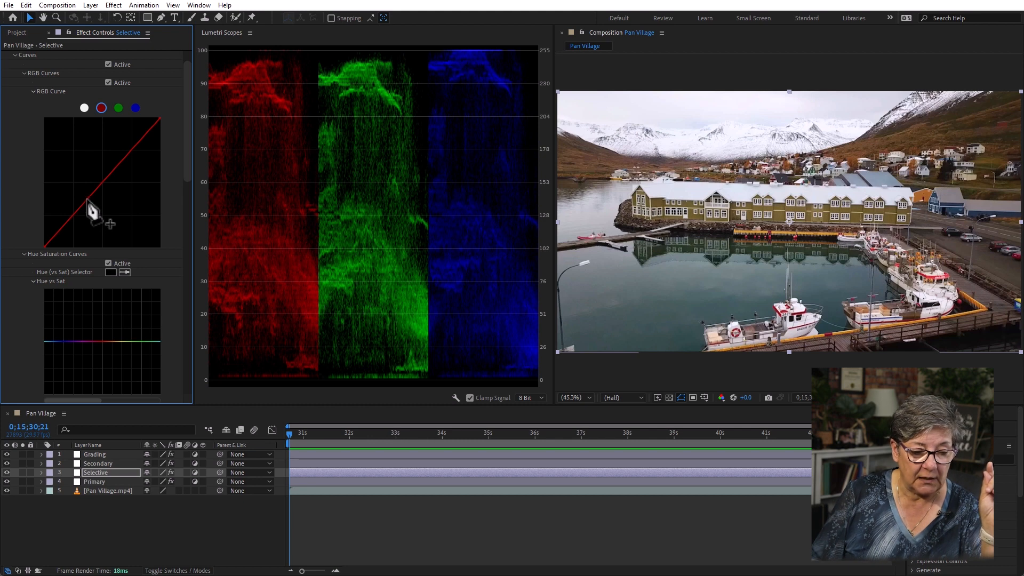
left_click(61, 228)
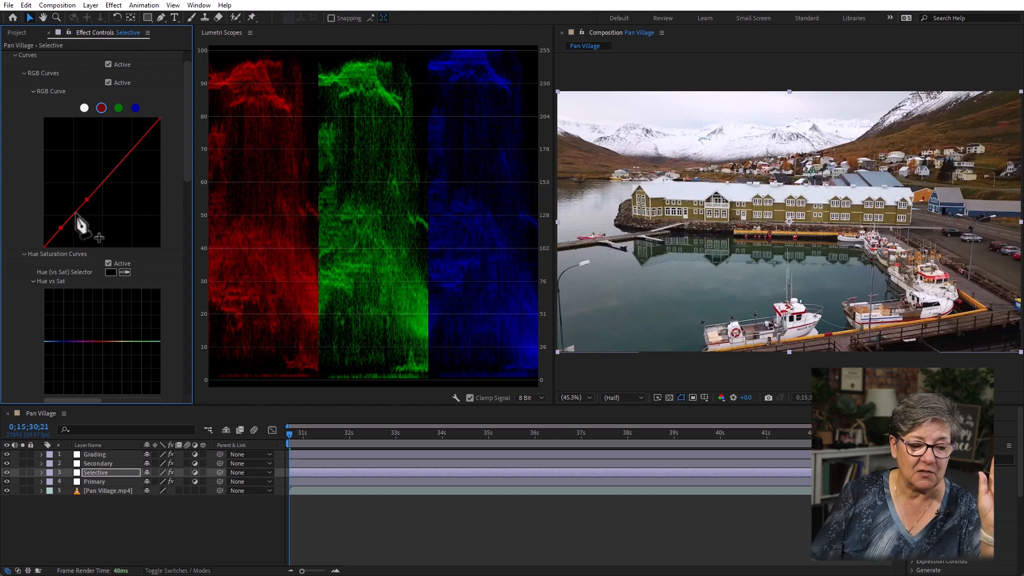
left_click_drag(76, 213, 78, 215)
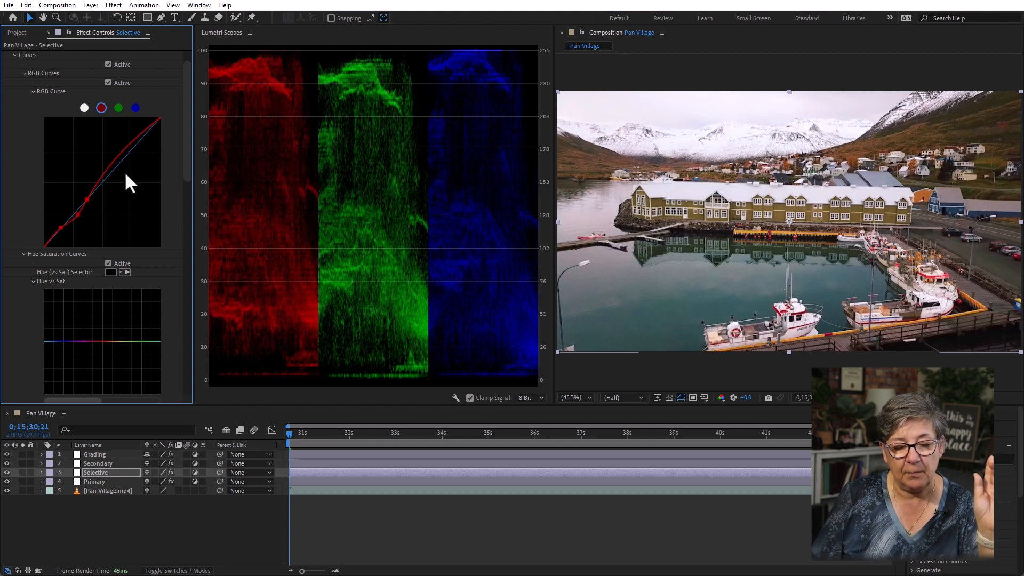
left_click(108, 173)
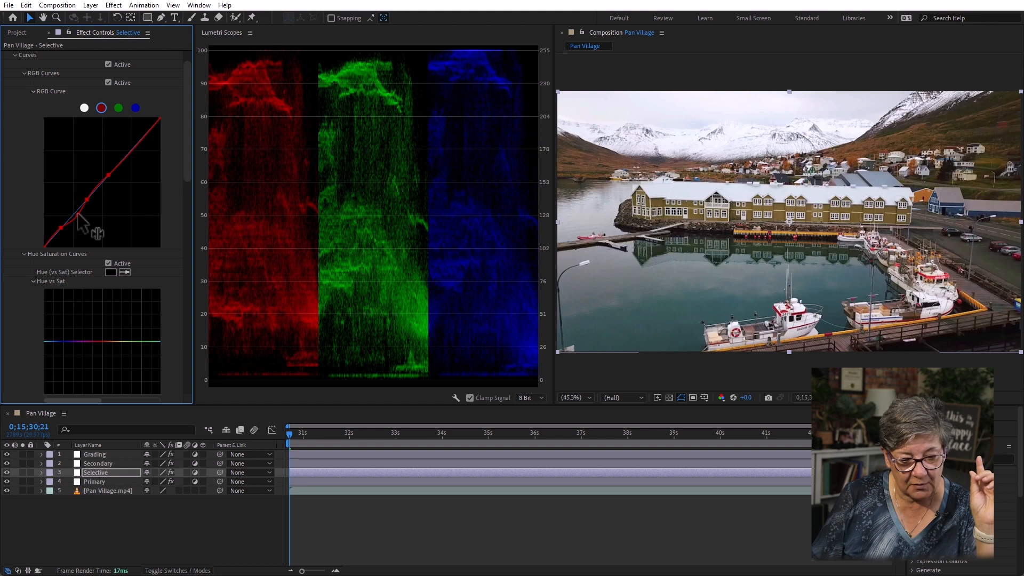
left_click_drag(77, 214, 75, 212)
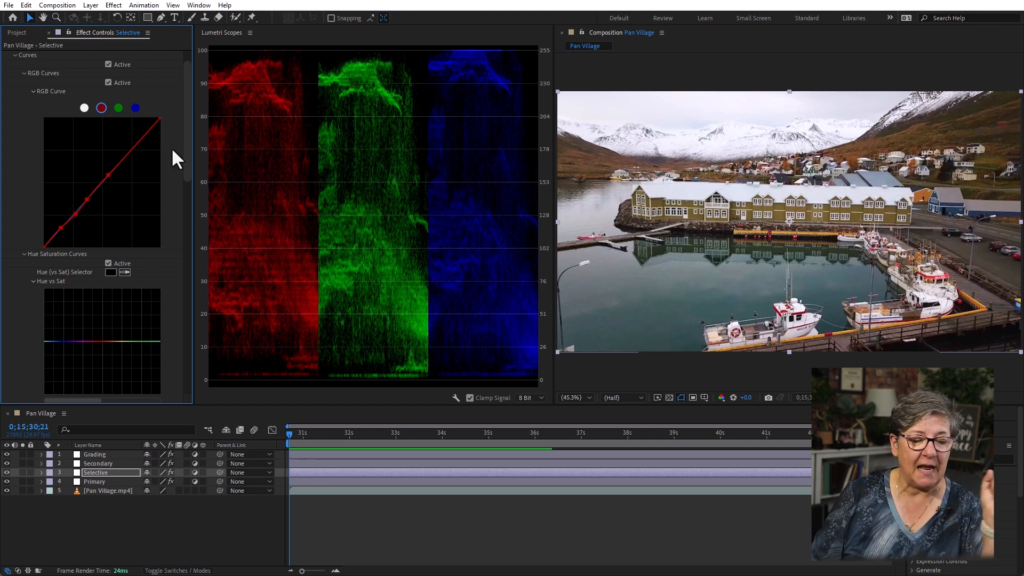
Step: Raise the midtones of the Selective effect's green RGB curve slightly, and compare the image with the effect off and on
left_click(120, 106)
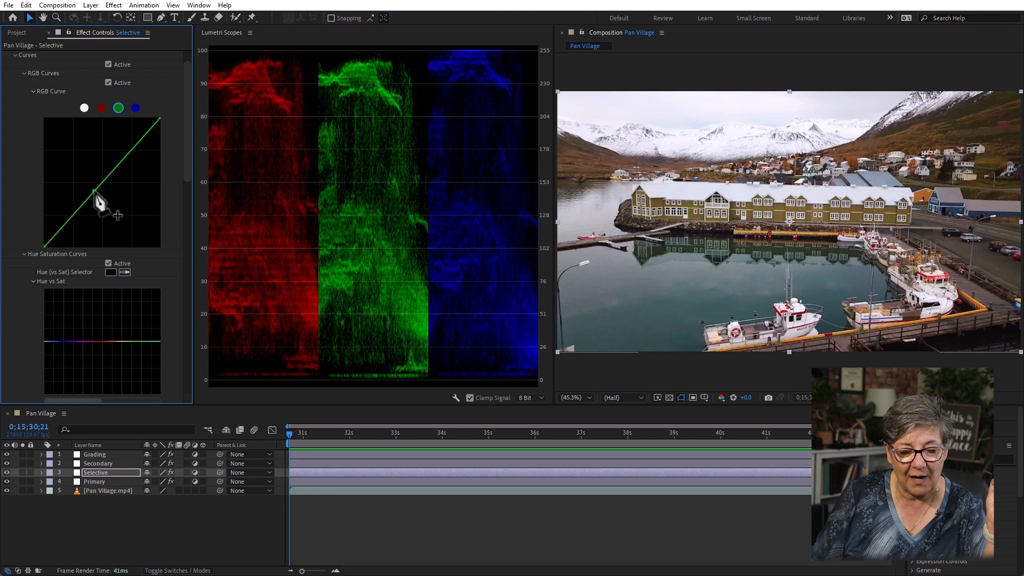
left_click_drag(95, 196, 94, 195)
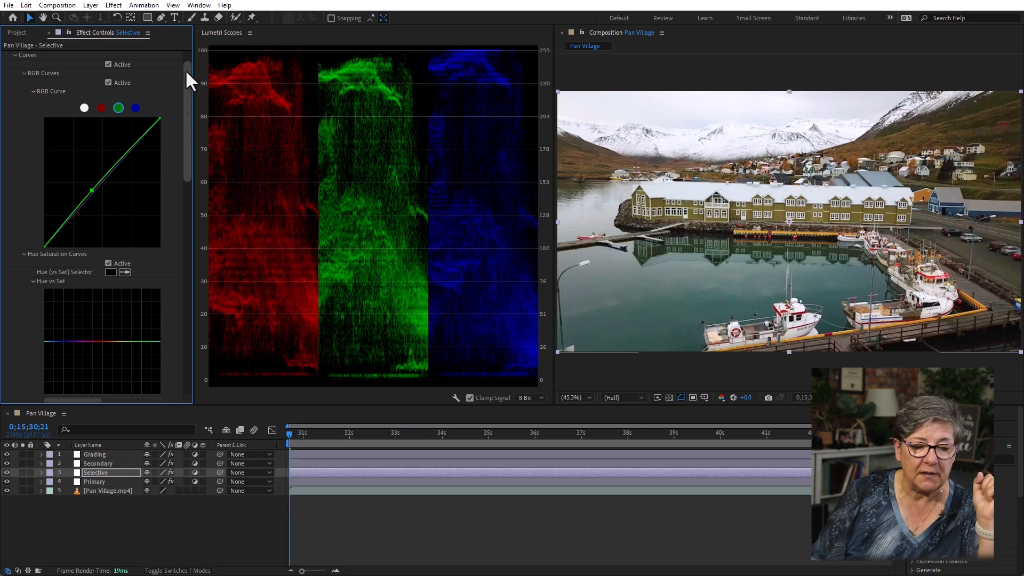
scroll(184, 69, "up", 1)
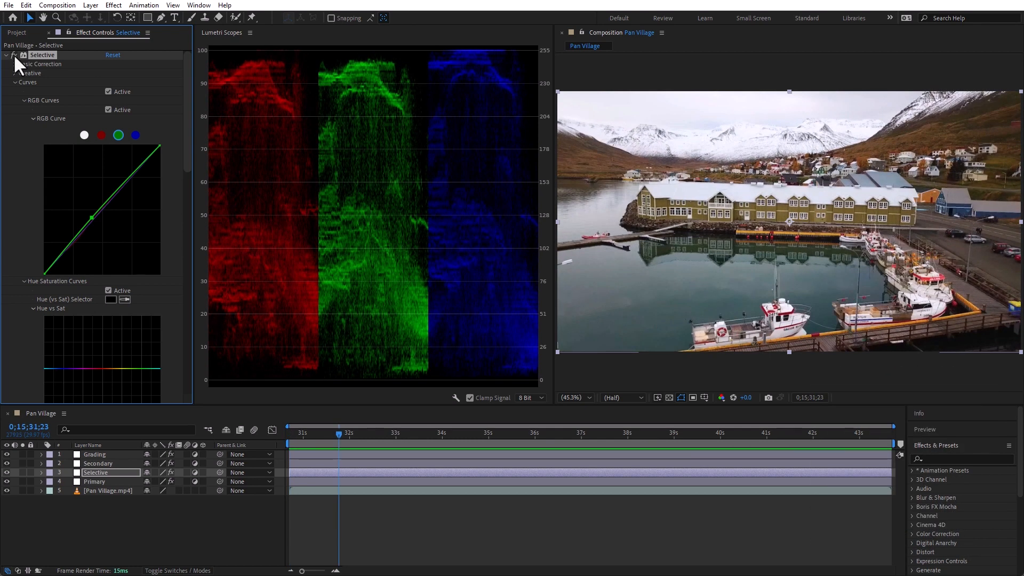
left_click(14, 53)
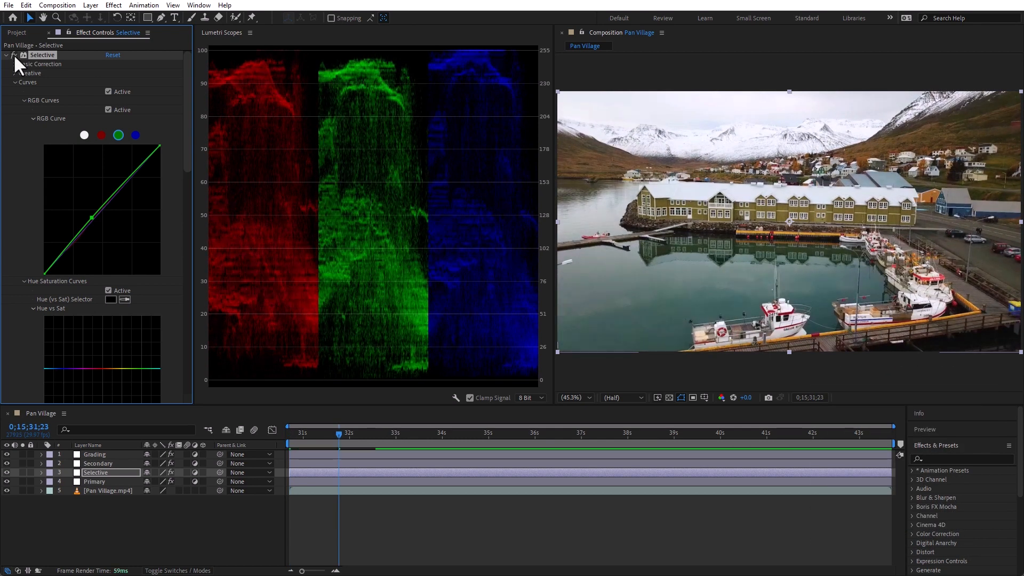
Step: Lower the highlight end of the Selective effect's blue RGB curve slightly, and lift its lower midtones a little
left_click(136, 135)
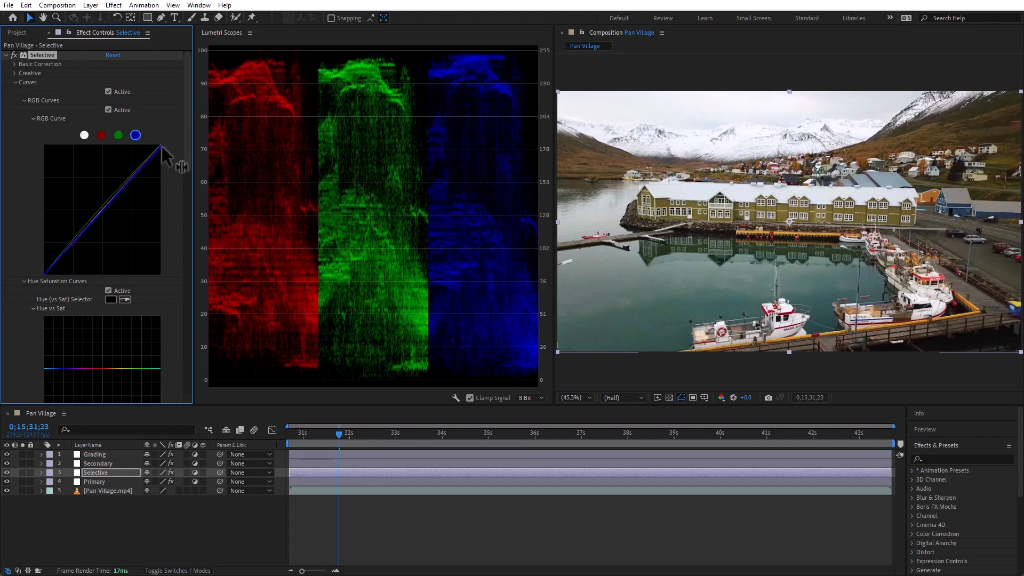
left_click_drag(162, 146, 165, 149)
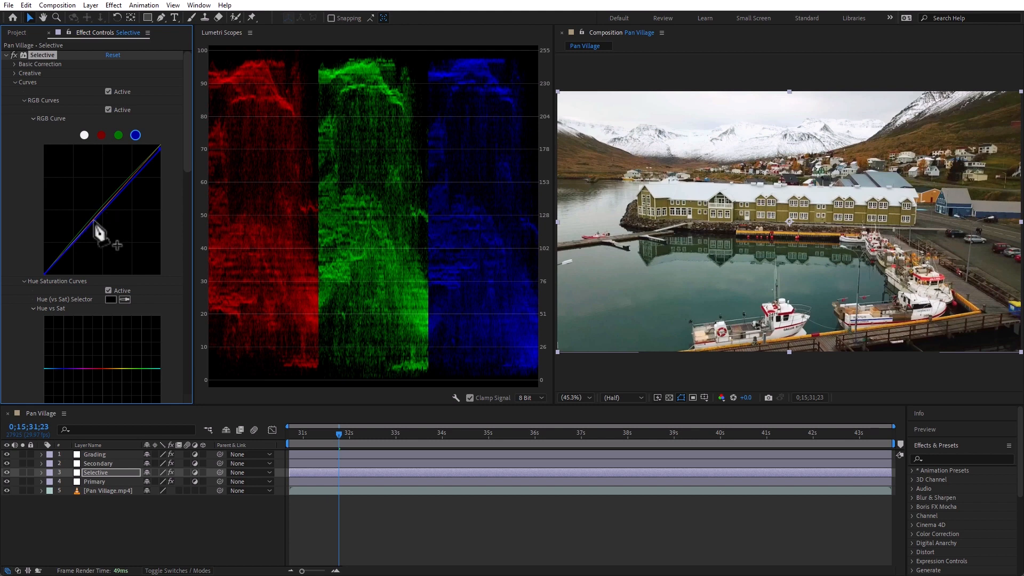
left_click_drag(77, 241, 73, 239)
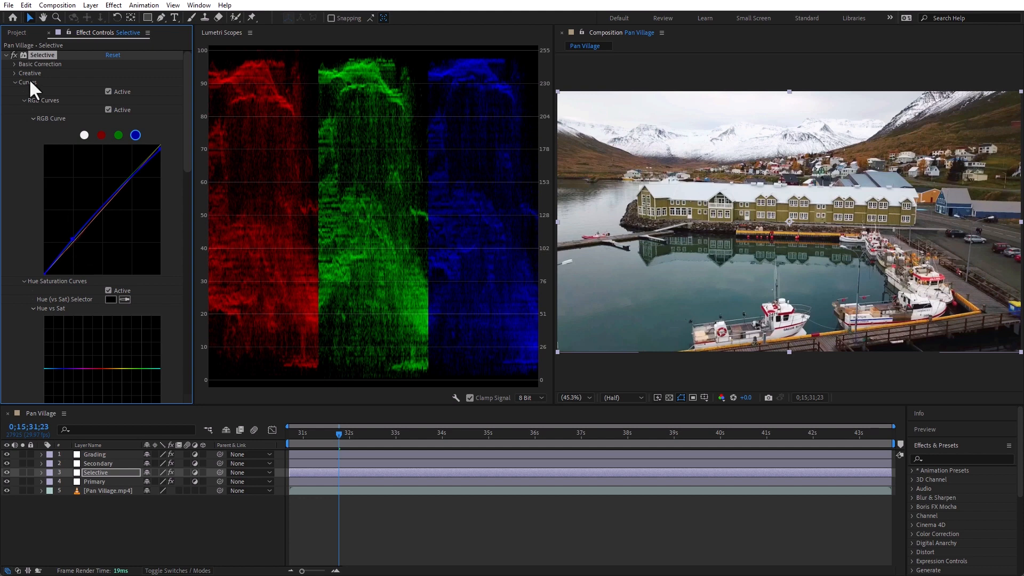
Step: Compare the image repeatedly with the Selective effect off and on
left_click(13, 54)
left_click(14, 53)
left_click(13, 54)
left_click(14, 54)
left_click(14, 53)
left_click(14, 53)
Step: On the Secondary layer, sample the long building's olive wall as the Set color of the HSL Secondary key
left_click(112, 463)
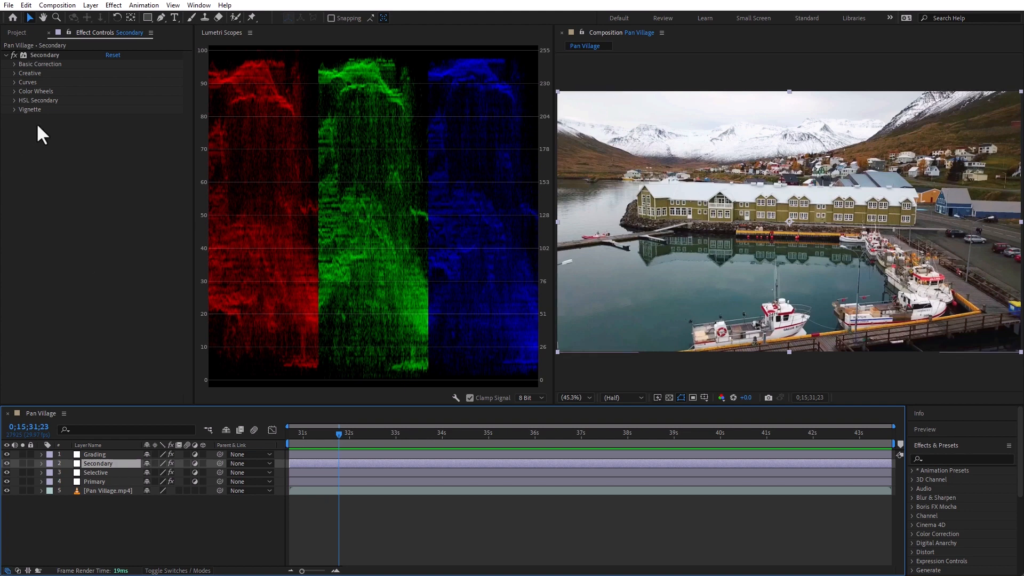
left_click(13, 100)
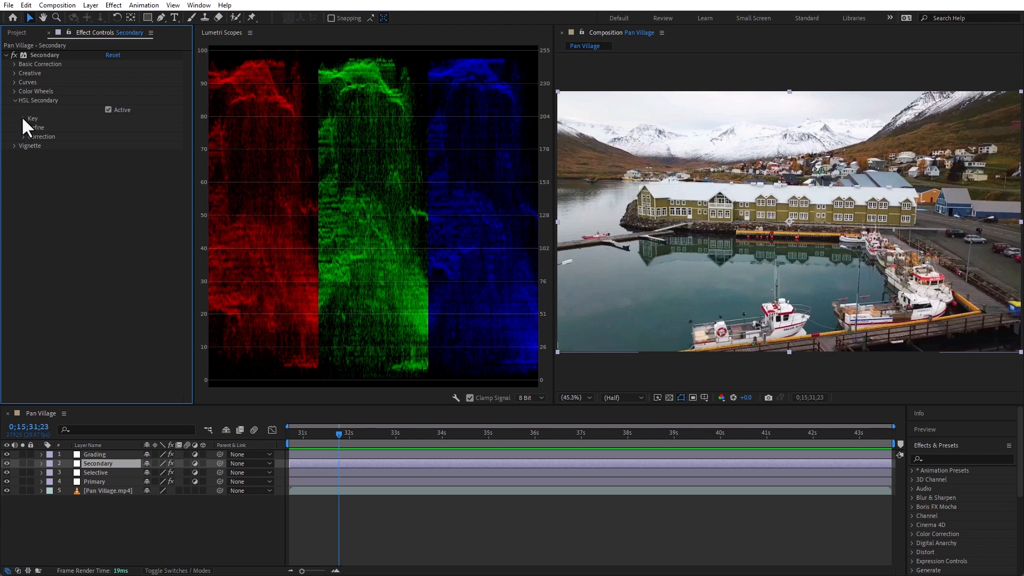
left_click(21, 116)
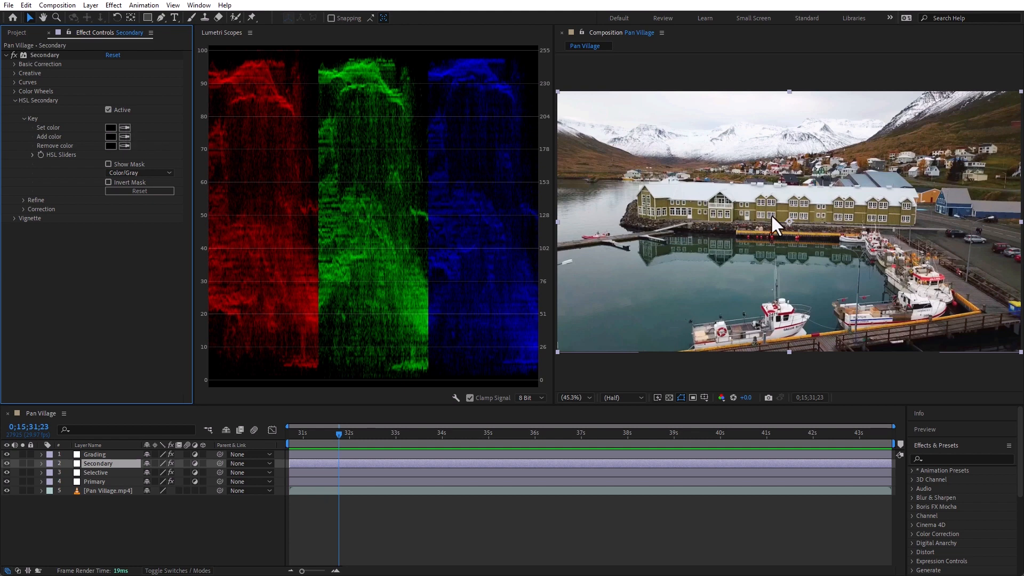
left_click(124, 128)
left_click(786, 214)
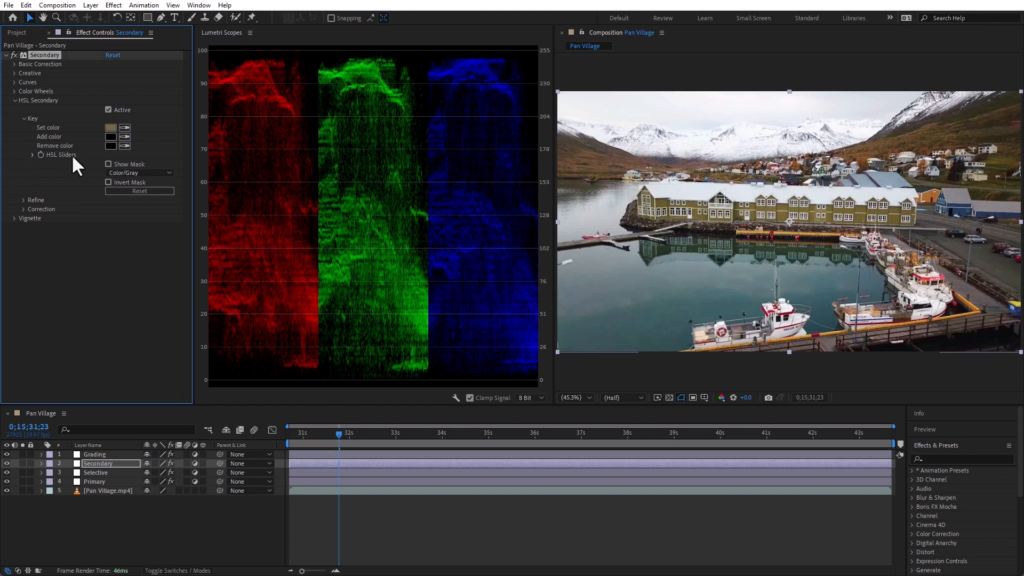
Step: Show the HSL Secondary key's mask and switch its display to White/Black
left_click(108, 164)
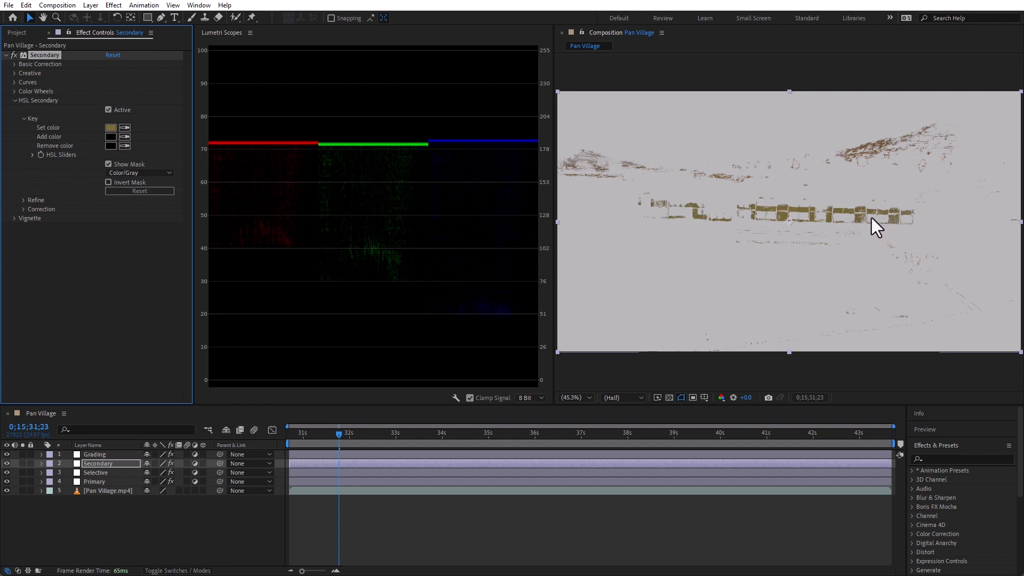
left_click(126, 173)
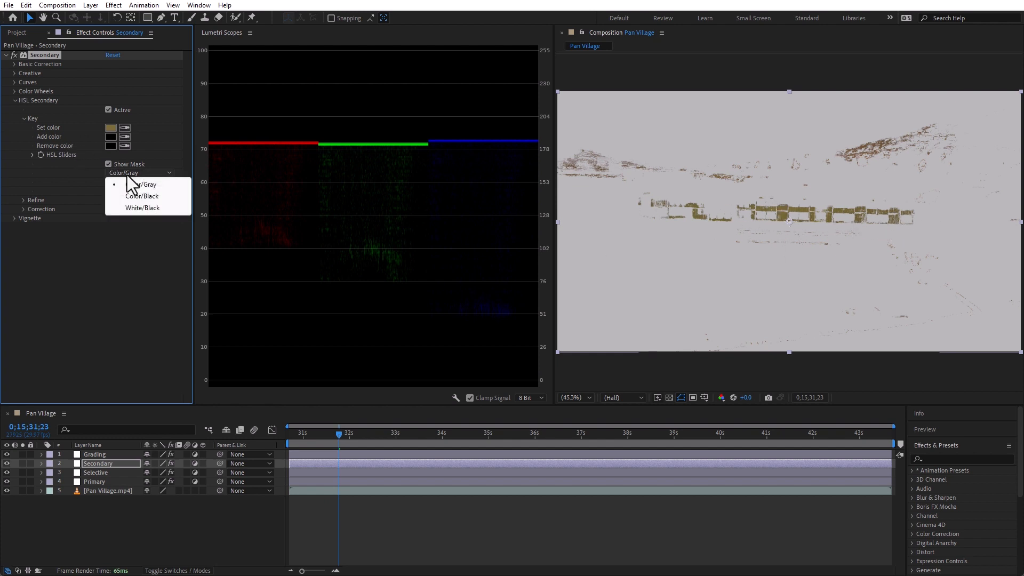
left_click(141, 207)
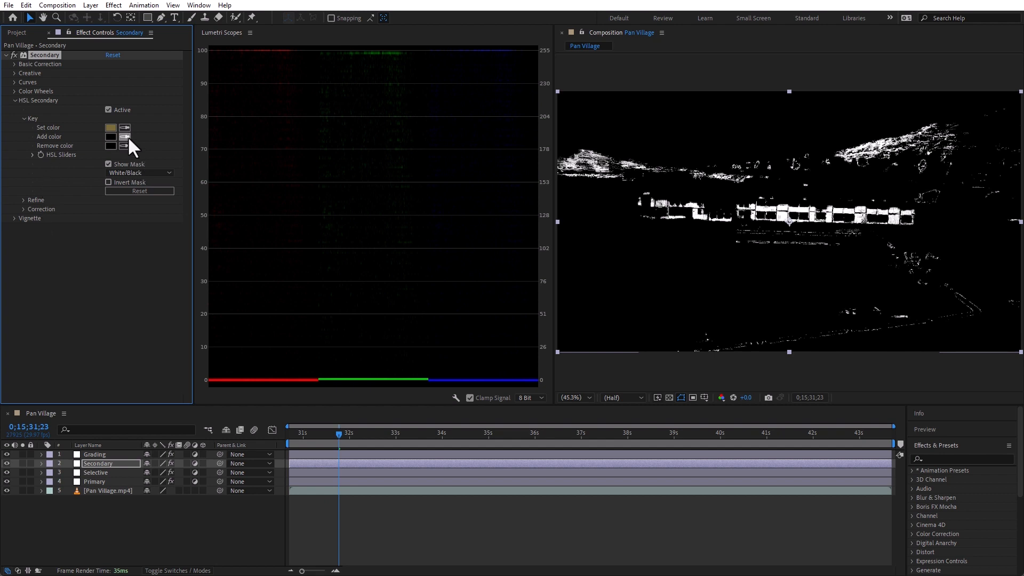
Step: Hide the mask to sample another part of the building's olive wall as the Add color, and show the mask again
left_click(107, 164)
left_click(125, 137)
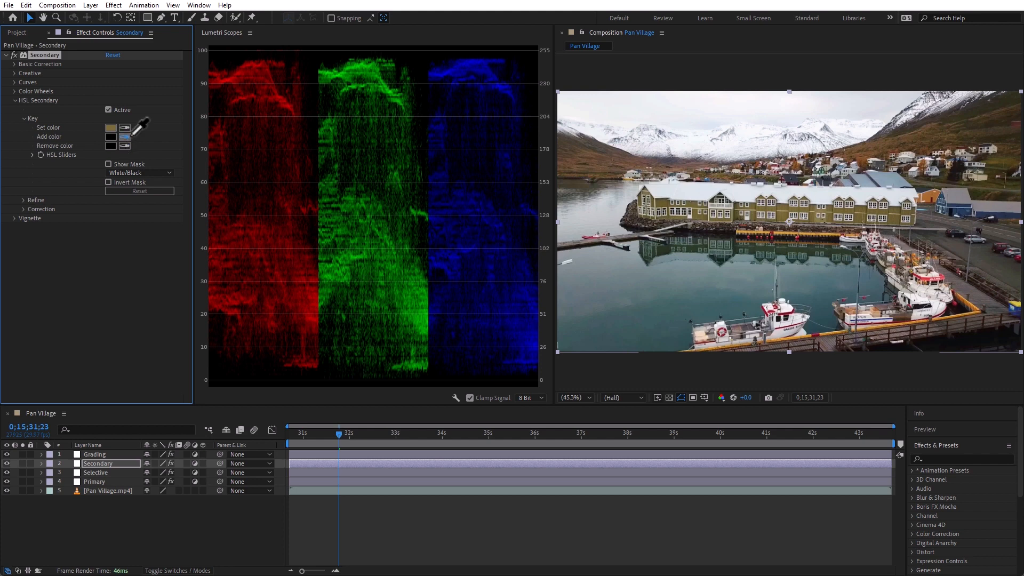
left_click(691, 204)
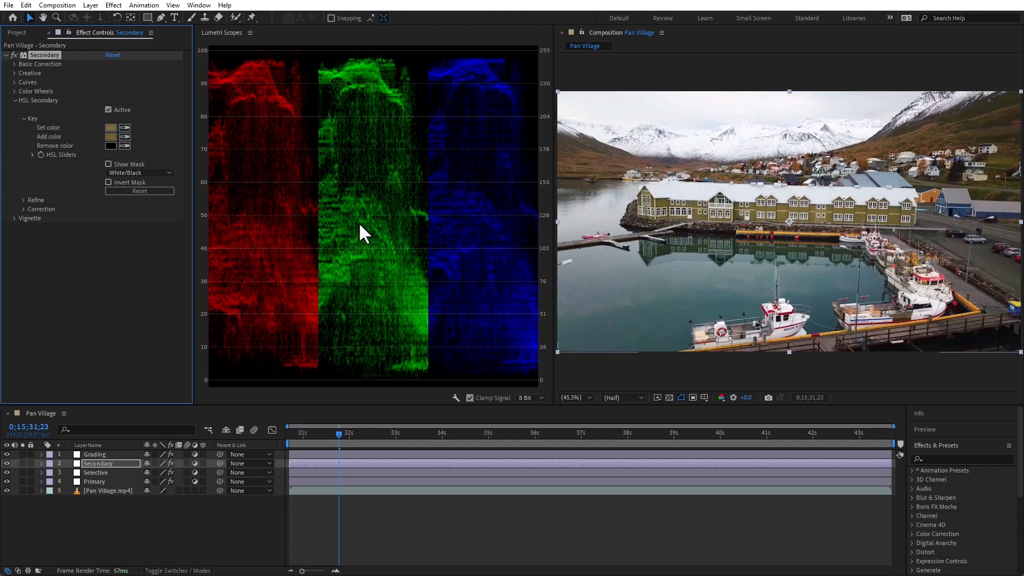
left_click(108, 165)
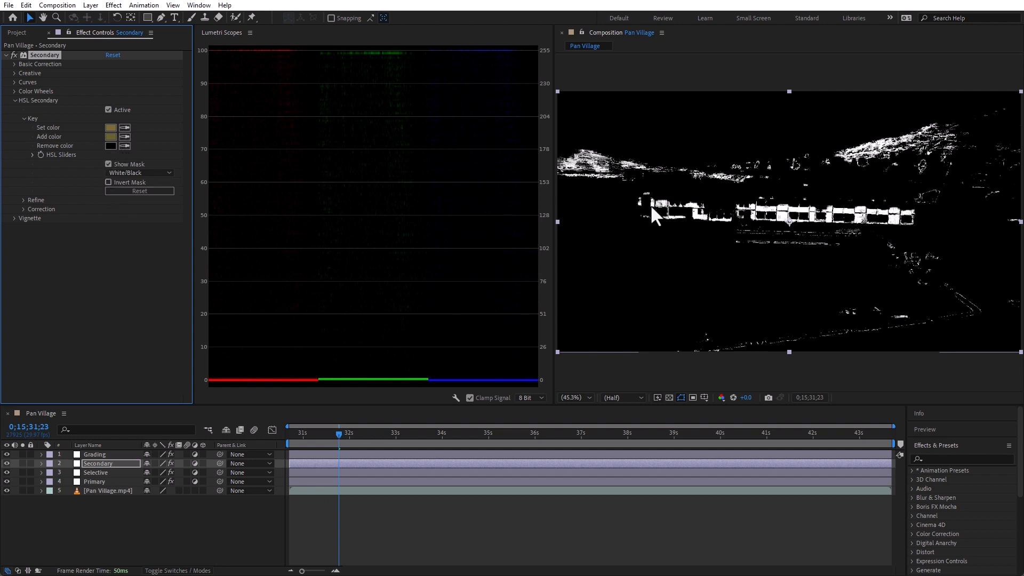
Step: Set the HSL Secondary Refine Blur to 4.8, hide the mask, and collapse the Key settings
left_click(24, 199)
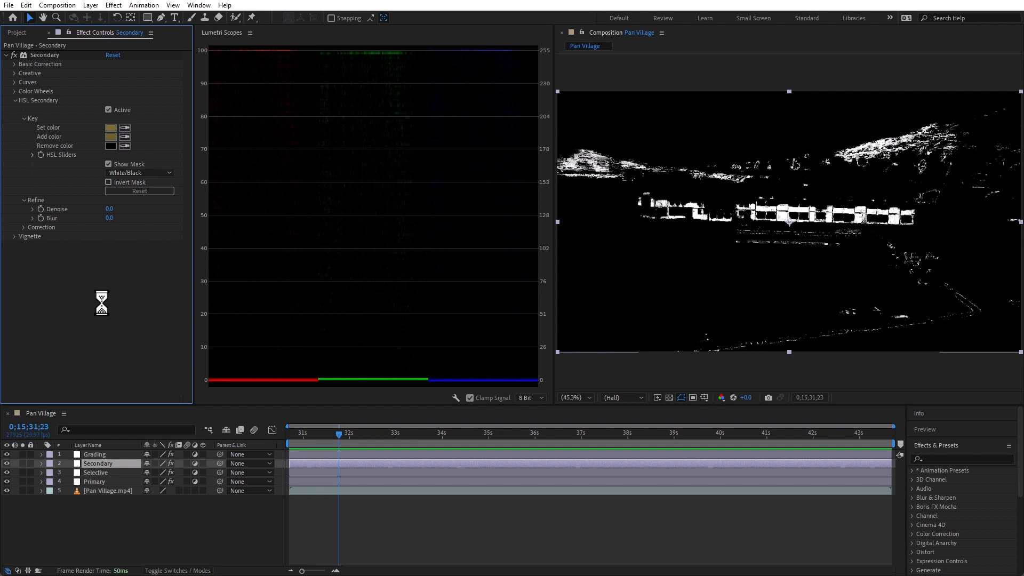
left_click_drag(110, 218, 131, 217)
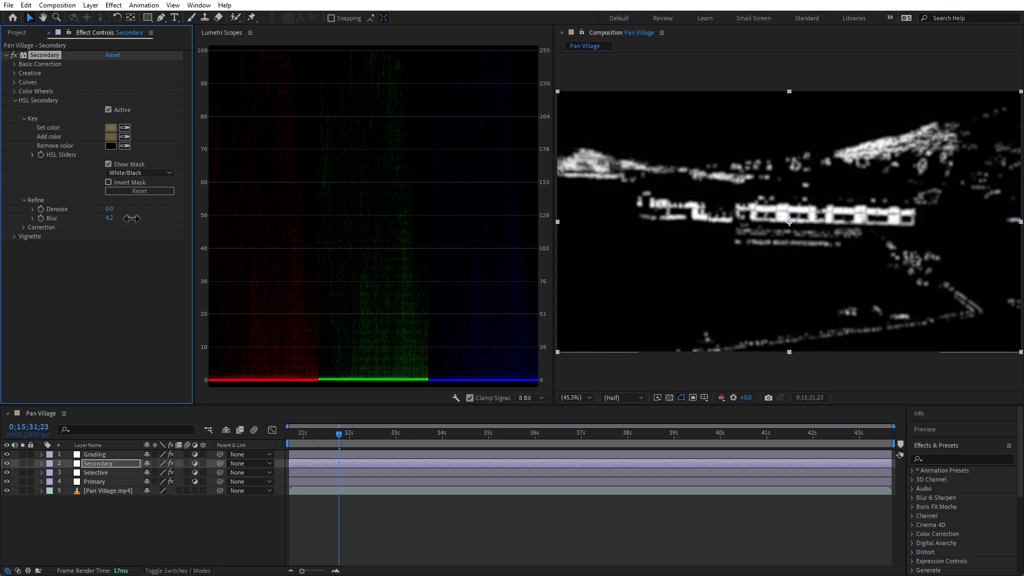
left_click_drag(132, 217, 134, 218)
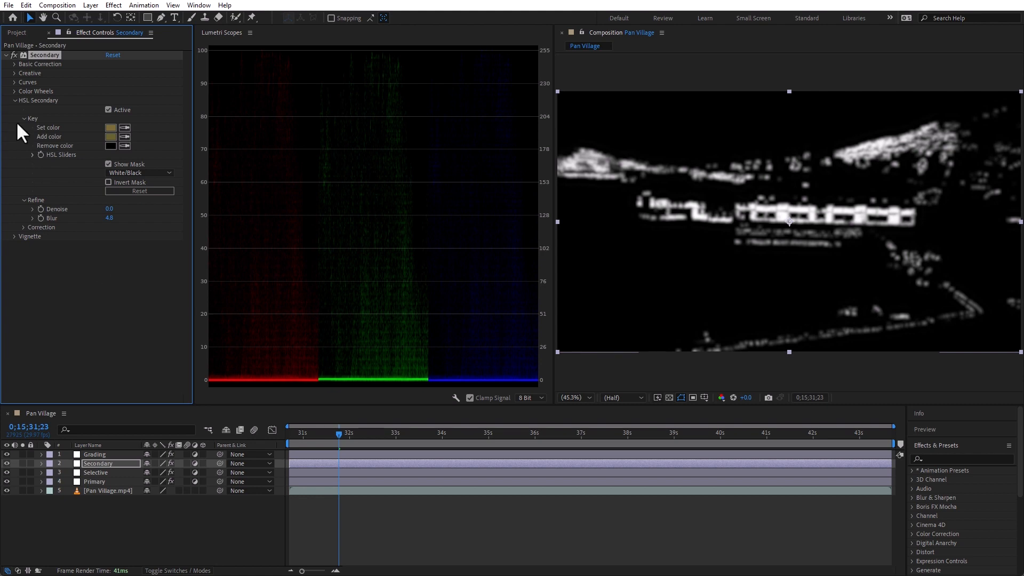
left_click(107, 164)
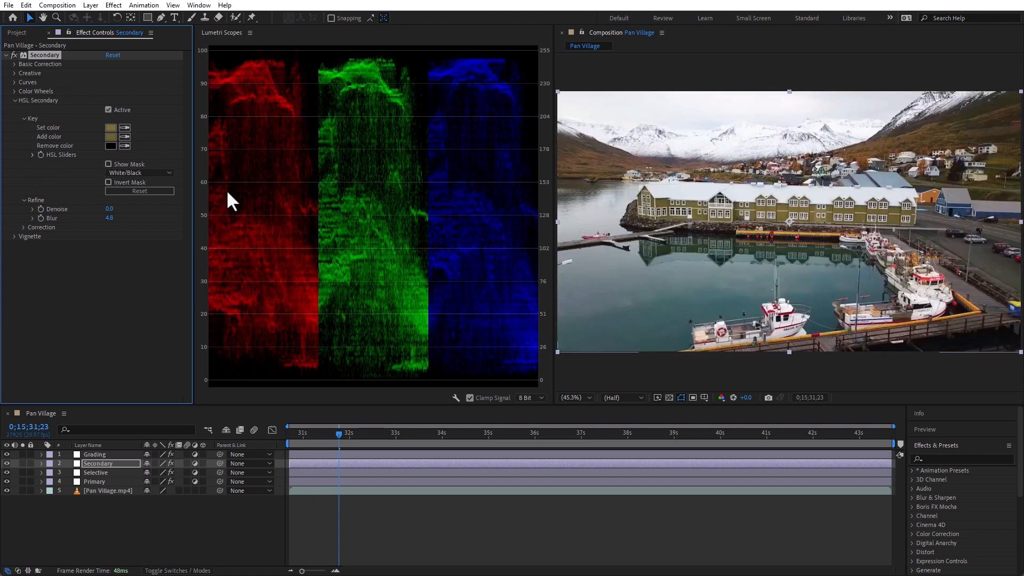
left_click(24, 117)
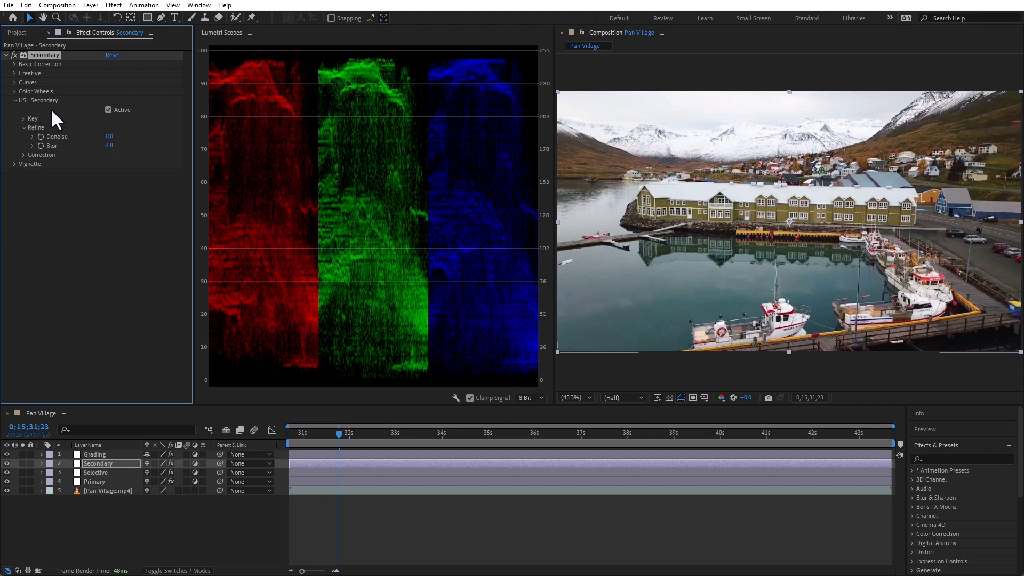
Step: Try a purple tint on the HSL Secondary Correction color wheel, reset it, and settle on a subtle, slightly darker green for the building
left_click(23, 155)
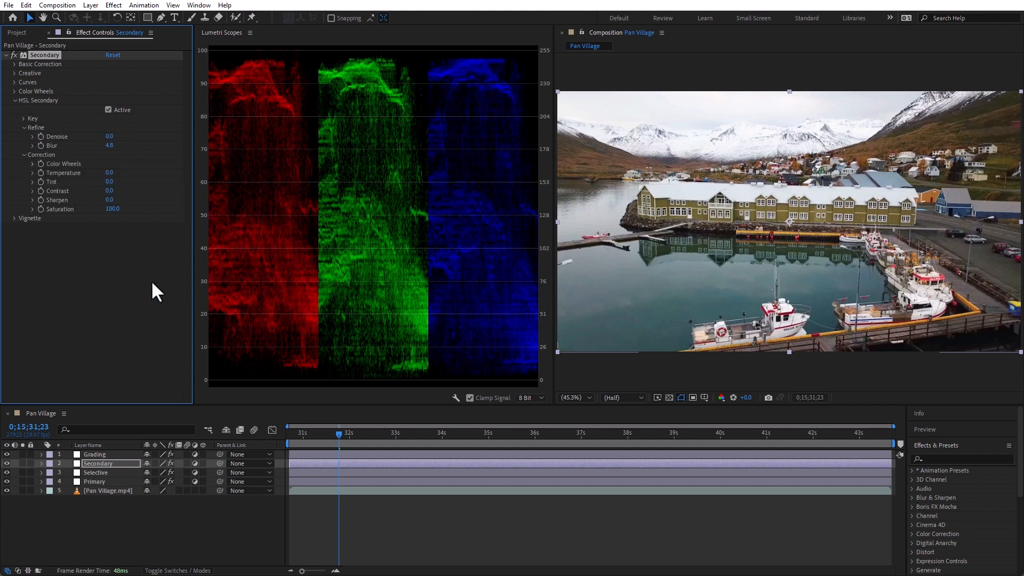
left_click(33, 164)
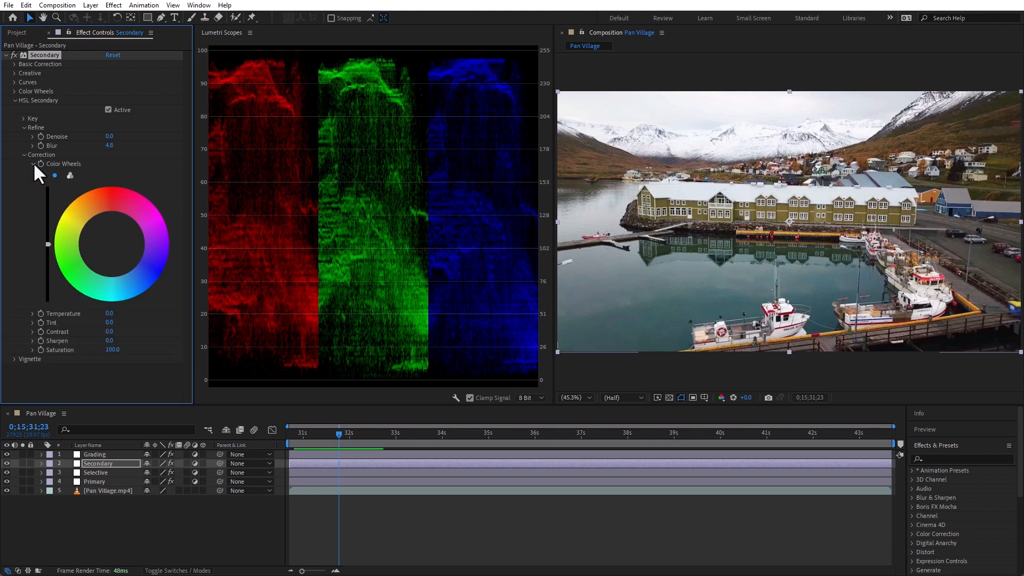
left_click_drag(47, 244, 169, 239)
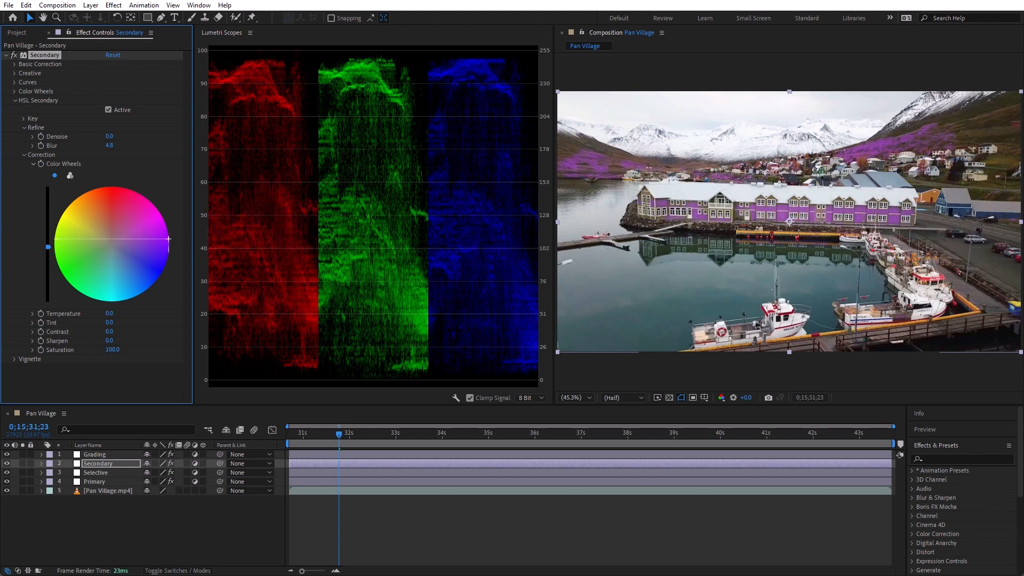
left_click_drag(168, 239, 99, 250)
double_click(110, 242)
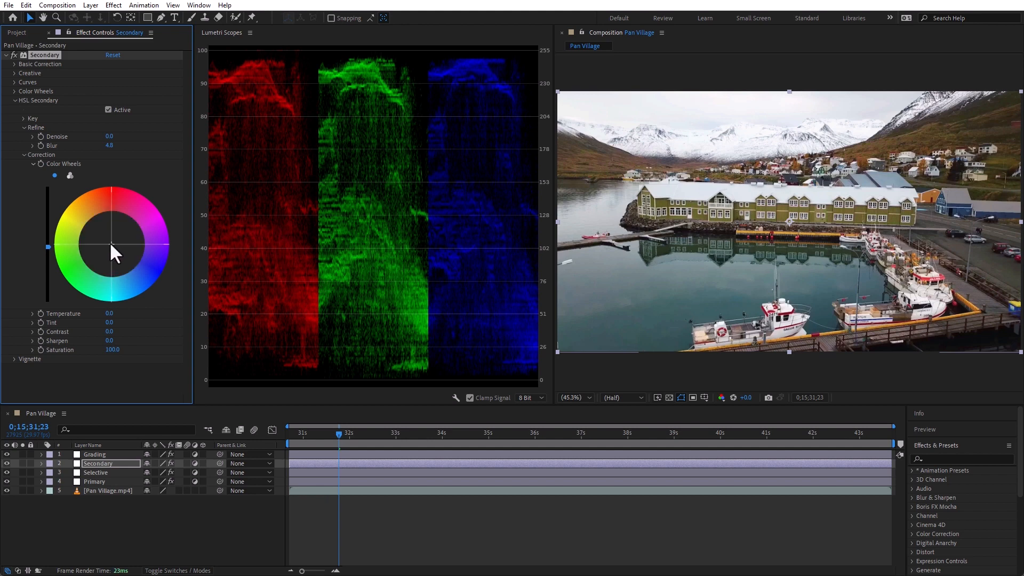
left_click_drag(111, 244, 47, 251)
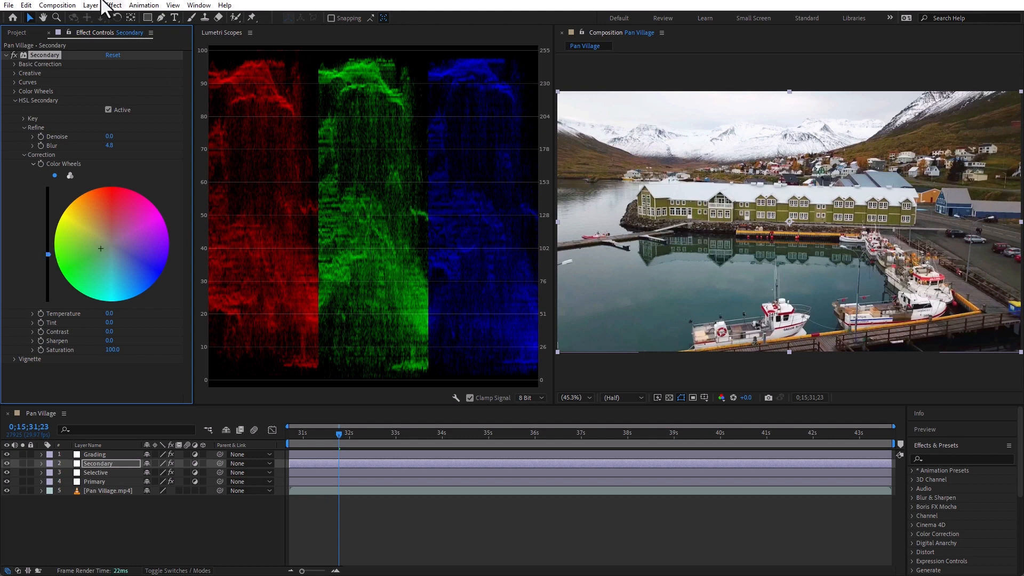
Step: Compare the image with the Secondary effect off and on, and scrub back to the clip's start at 0;15;30;21
left_click(14, 55)
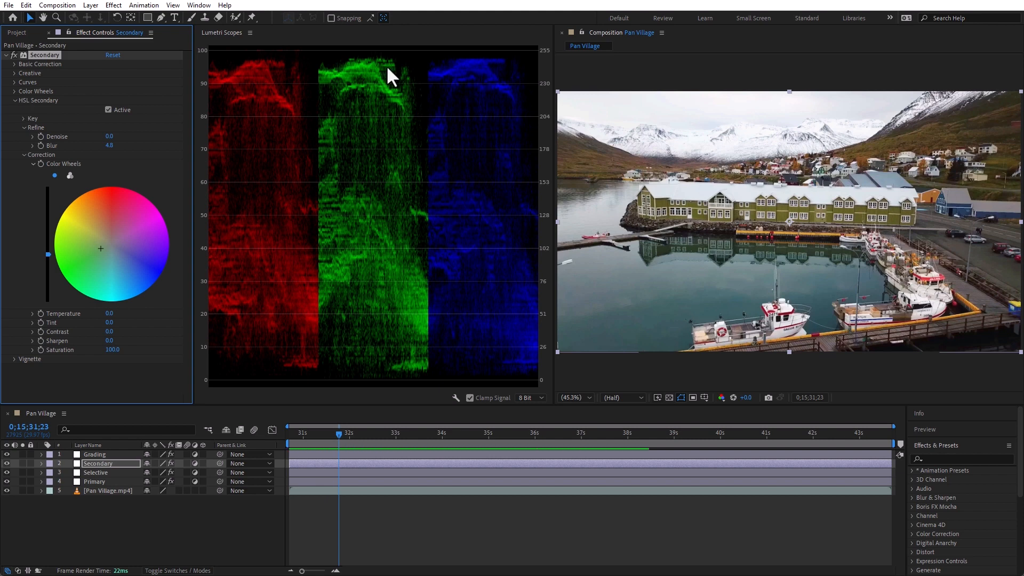
left_click(327, 434)
left_click_drag(324, 433, 247, 434)
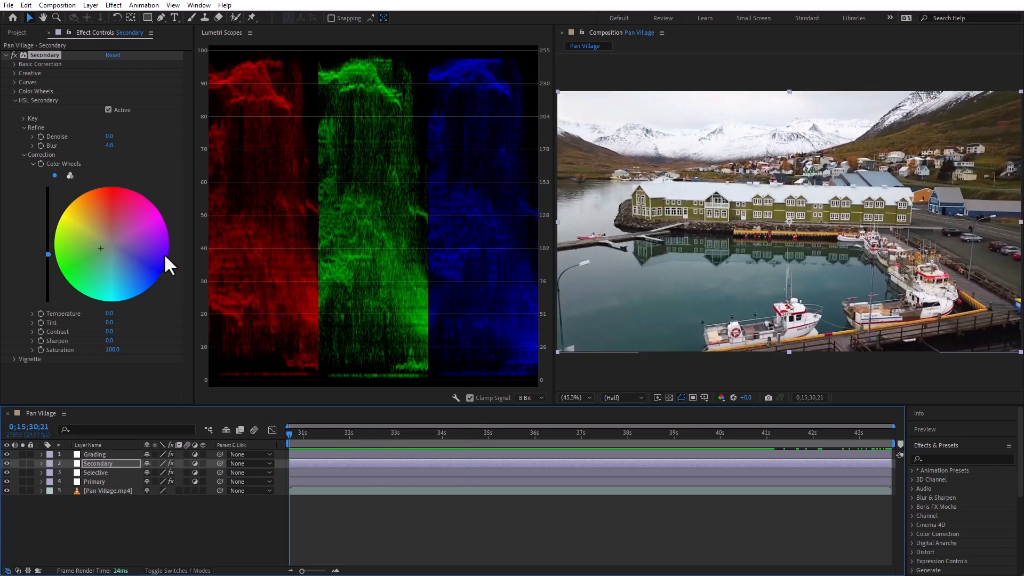
Step: In the Grading layer's Creative settings, try the SL BLUE COLD look and replace it with SL MATRIX GREEN
left_click(92, 454)
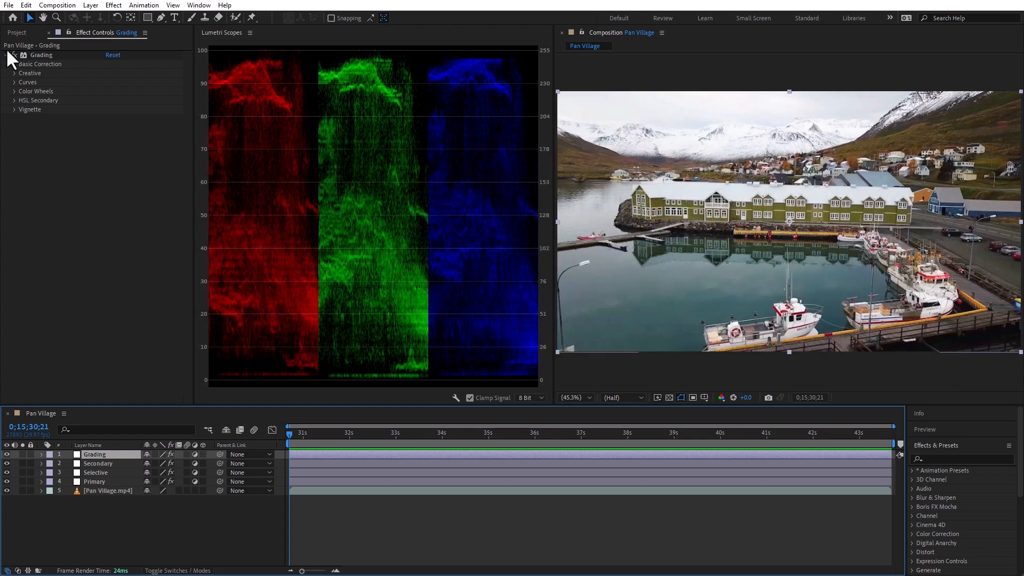
left_click(13, 64)
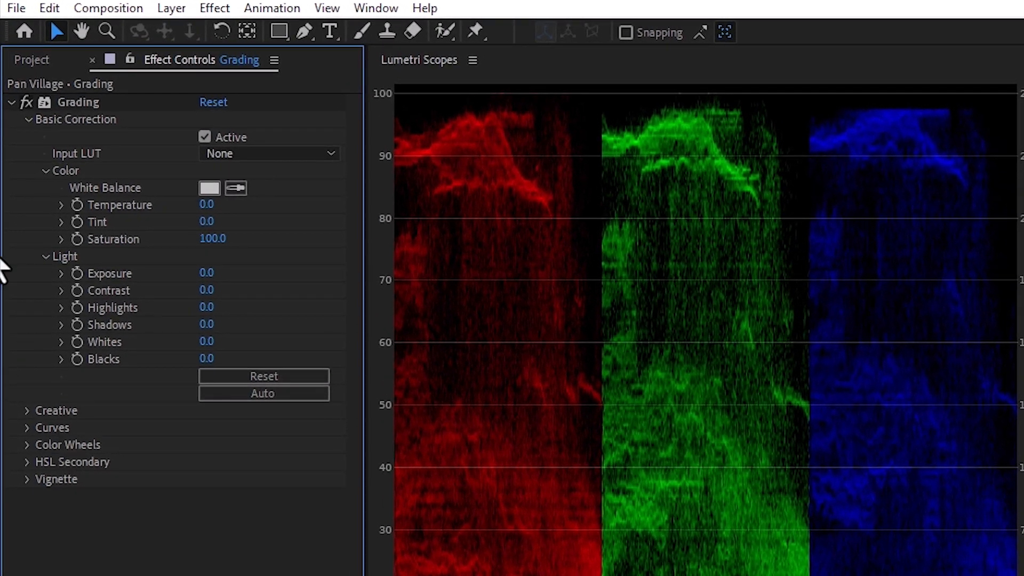
left_click(28, 120)
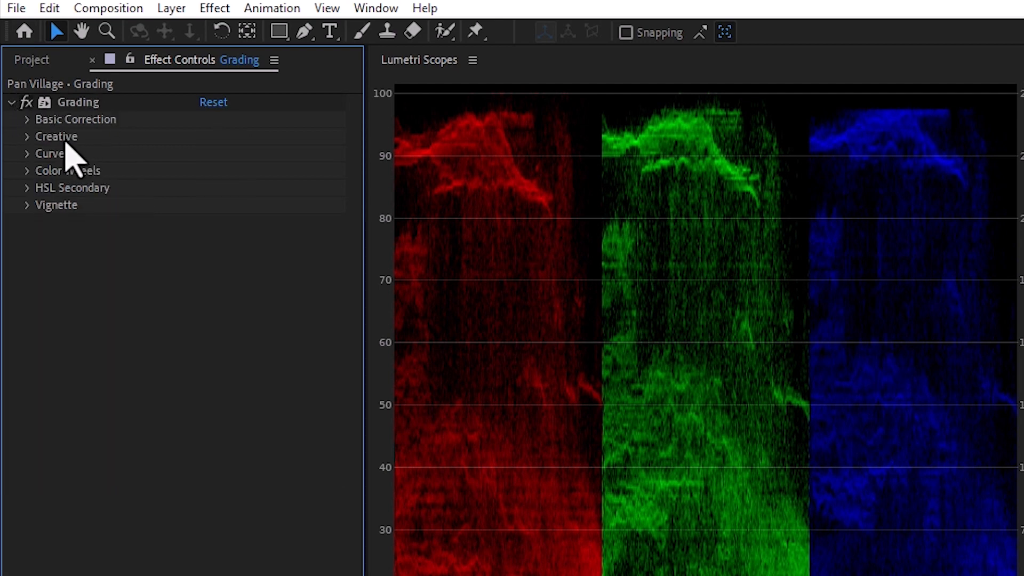
left_click(27, 137)
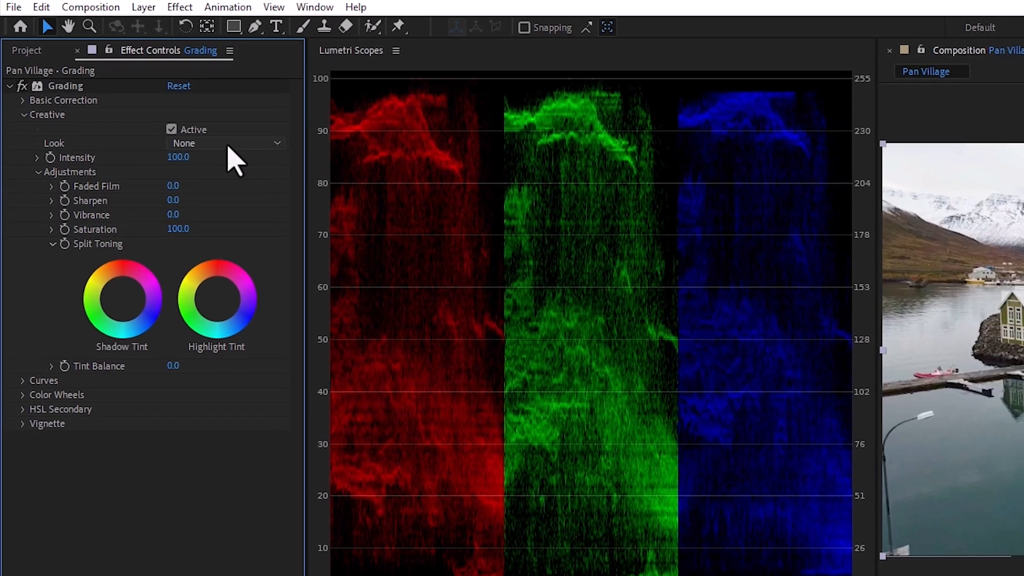
left_click(272, 173)
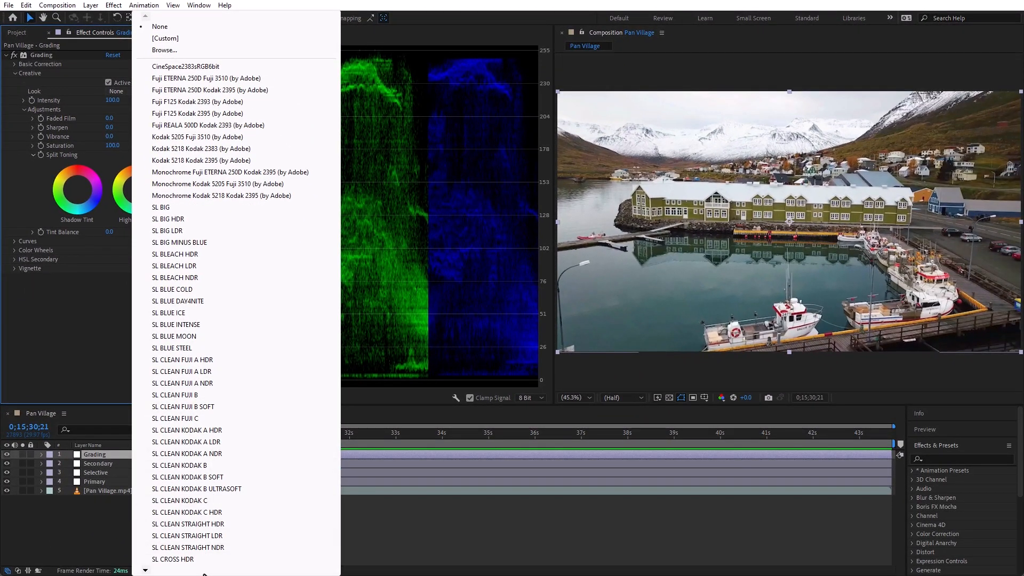
left_click(193, 289)
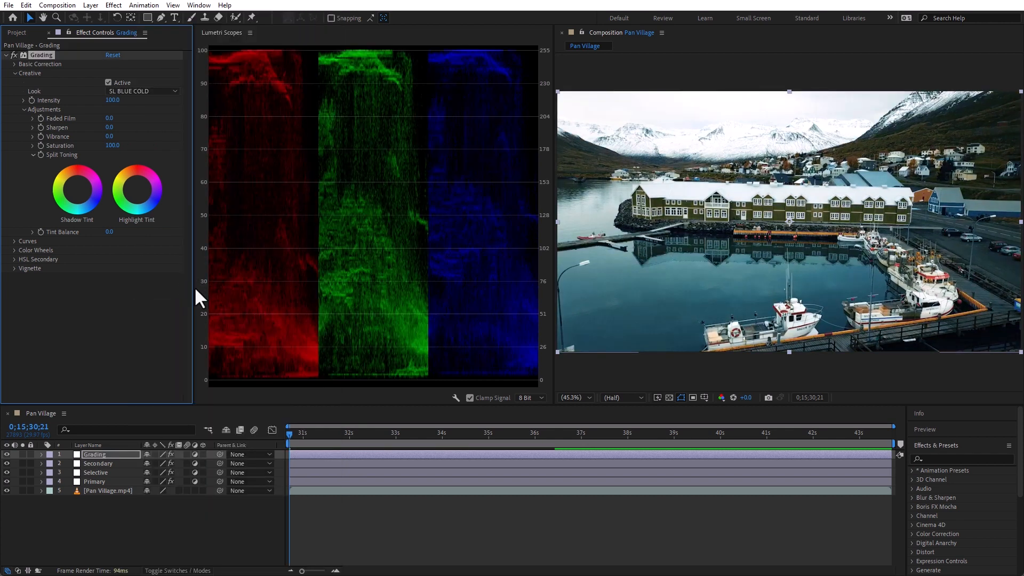
left_click(148, 91)
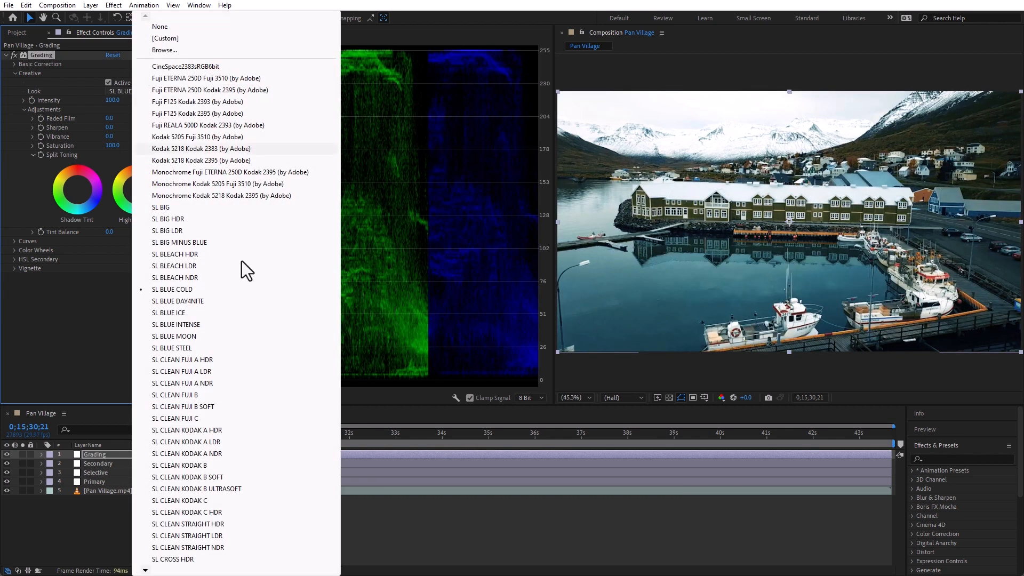
mouse_move(146, 570)
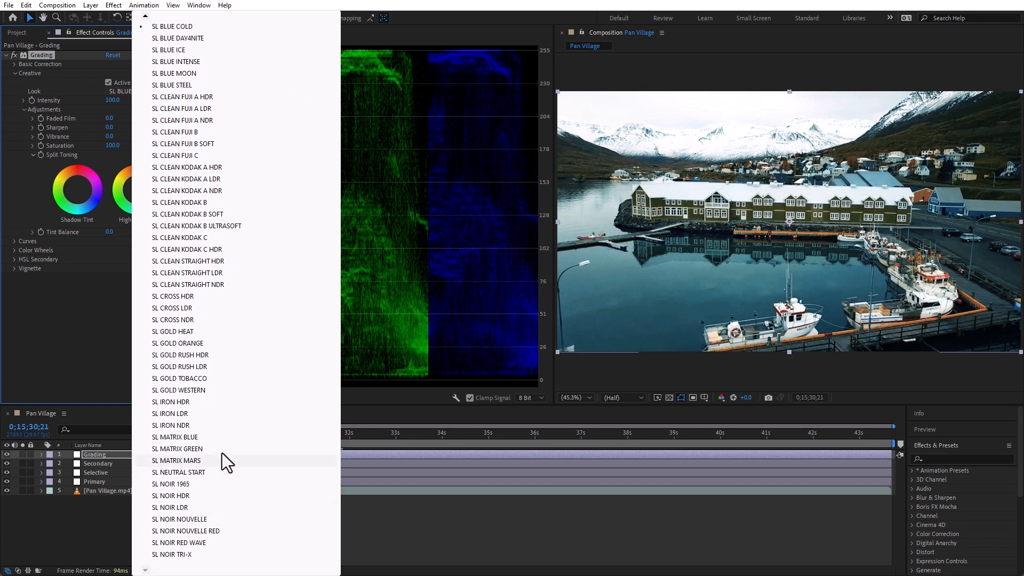
left_click(223, 448)
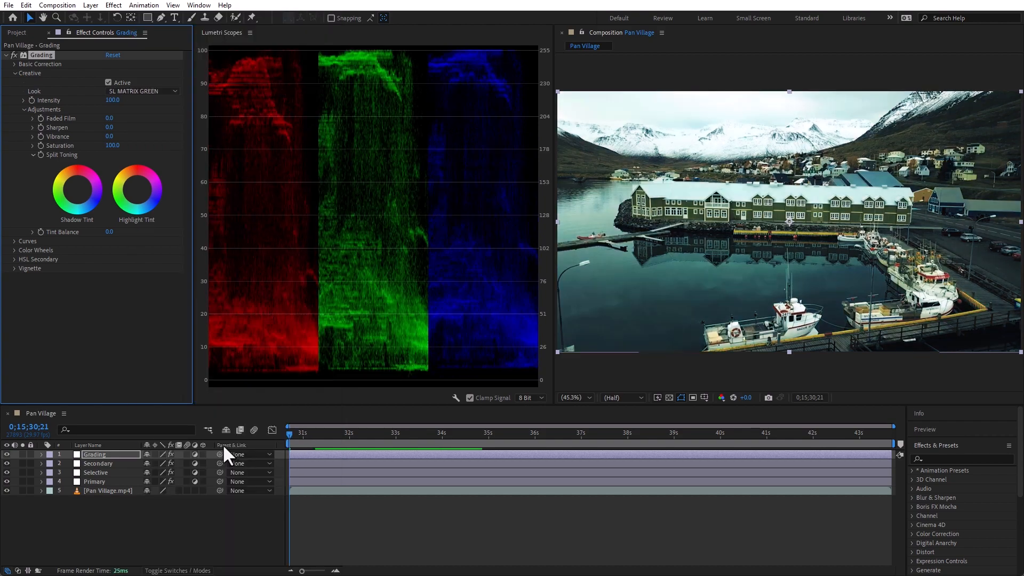
Step: Set the Grading effect's Creative look Intensity to 106.4 and its Saturation to 52.4
left_click(24, 100)
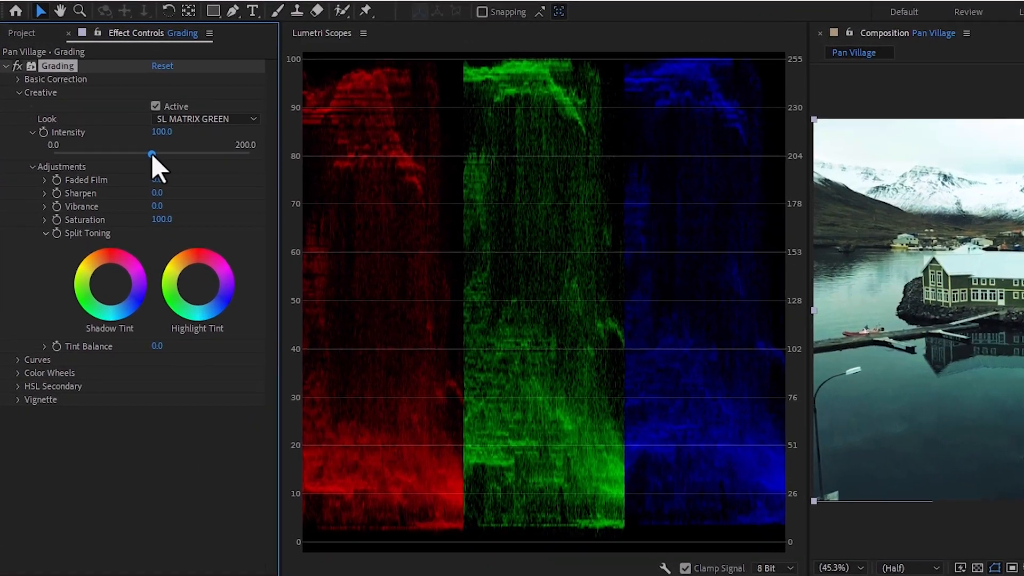
left_click_drag(152, 155, 3, 196)
left_click_drag(63, 136, 109, 120)
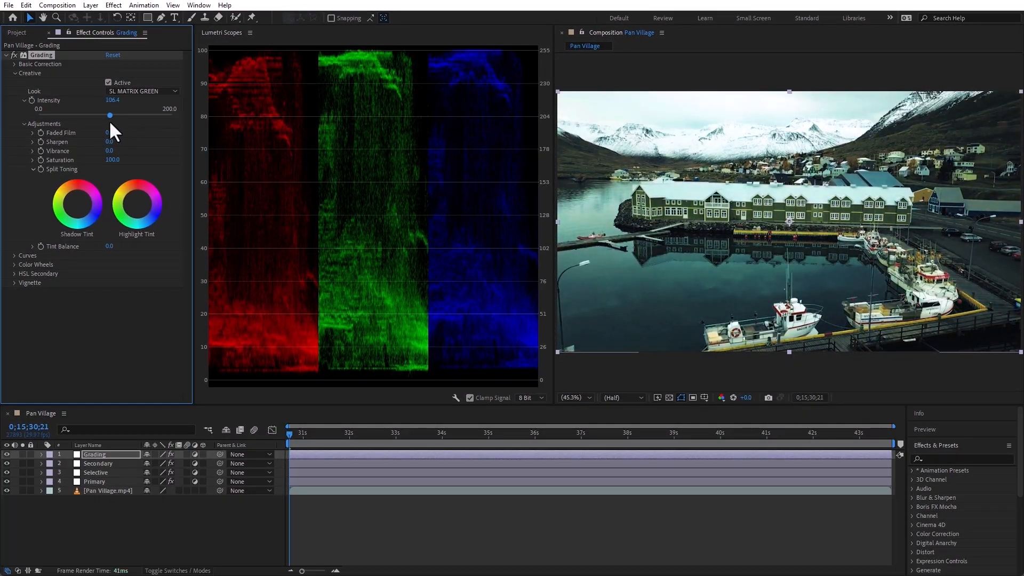
left_click(34, 159)
left_click_drag(109, 175, 79, 175)
Step: Set the Grading effect's Faded Film to 59.7 and its Vibrance to 81.1
left_click(33, 133)
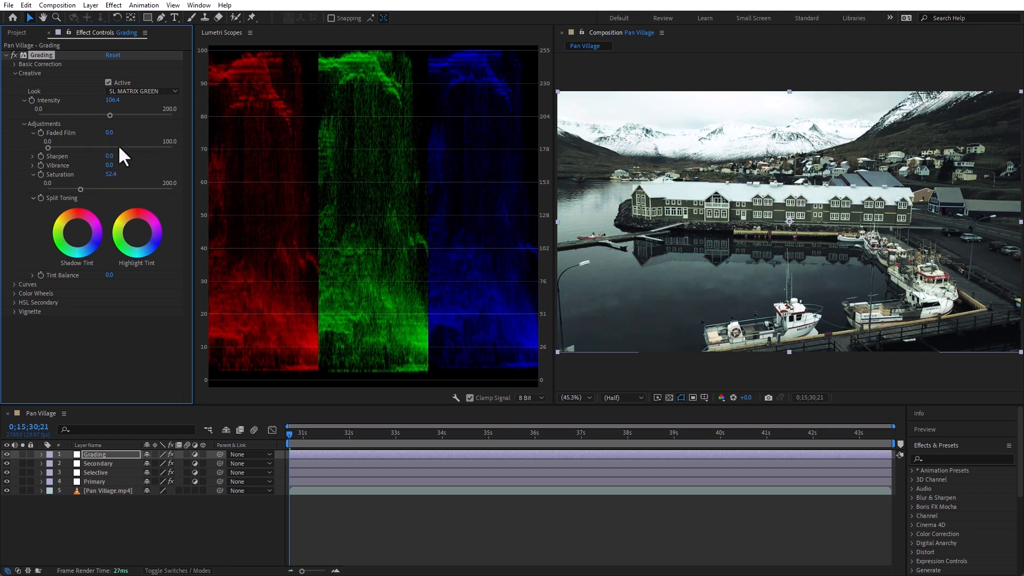
left_click_drag(49, 148, 126, 149)
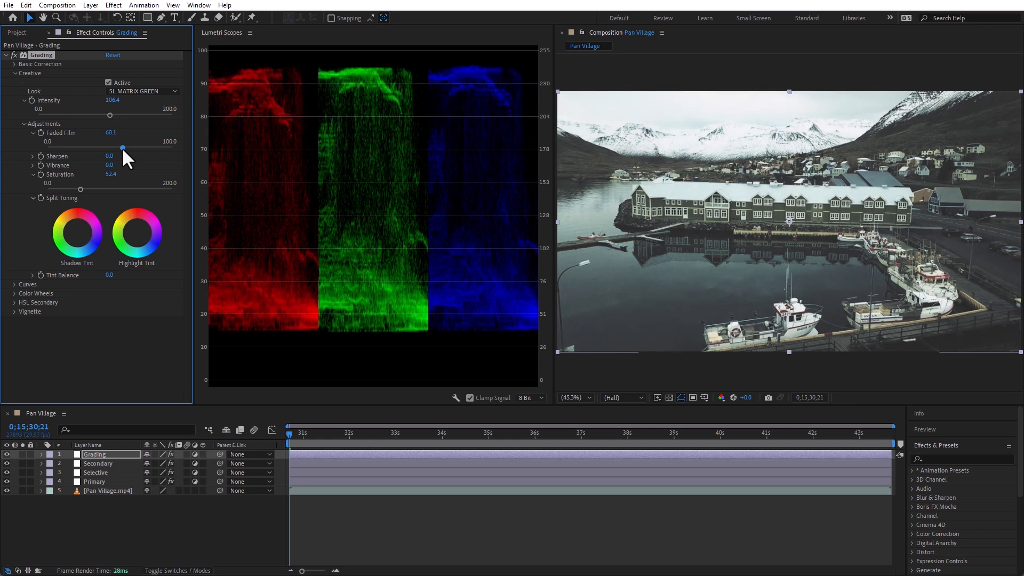
left_click(122, 149)
left_click(32, 166)
left_click_drag(110, 180, 161, 186)
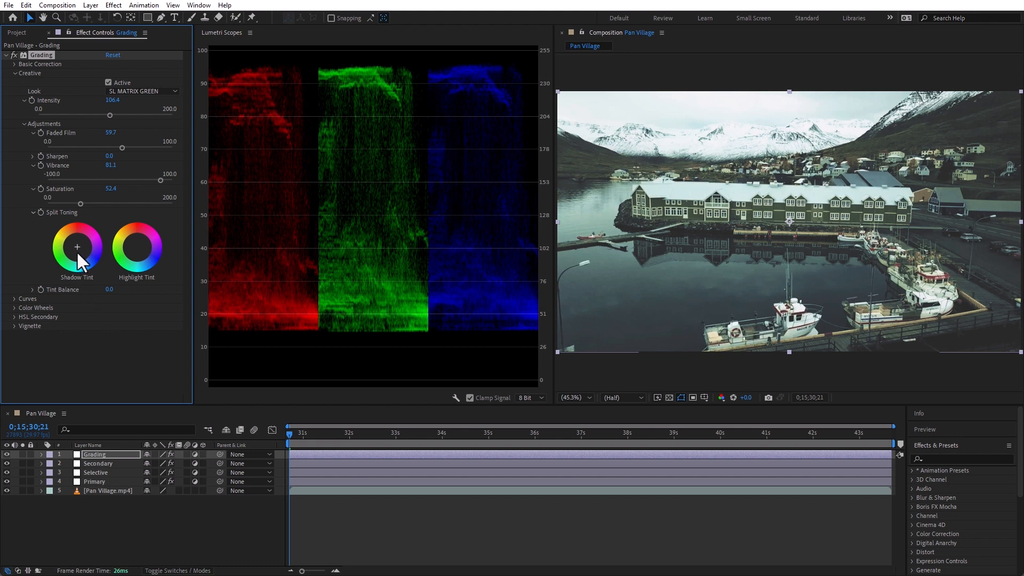
Step: Try a subtle green Shadow Tint, reset it, and compare the image with the Grading effect off and on
mouse_move(76, 247)
left_mouse_down()
mouse_move(96, 231)
mouse_move(72, 250)
left_mouse_up()
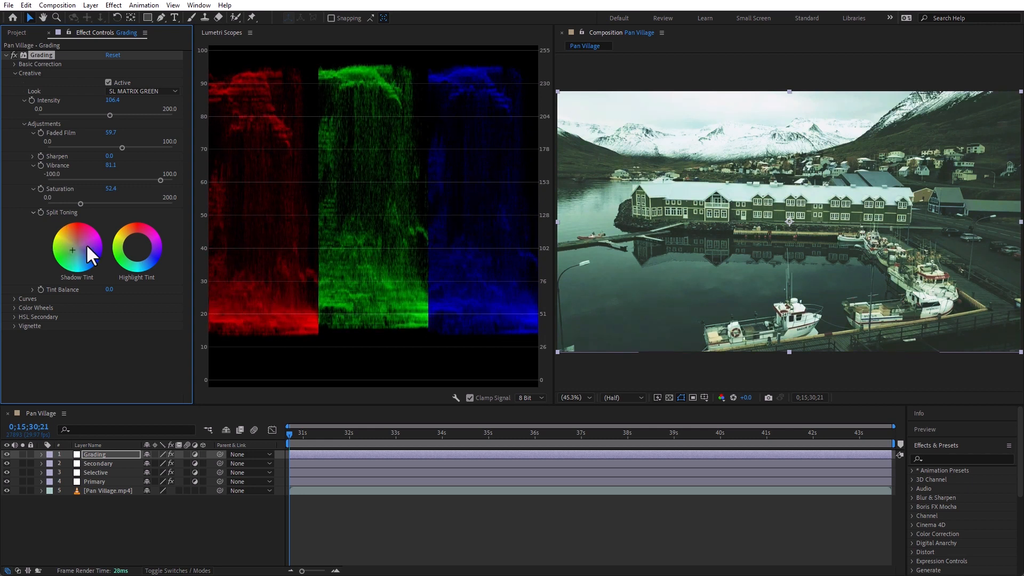
double_click(77, 247)
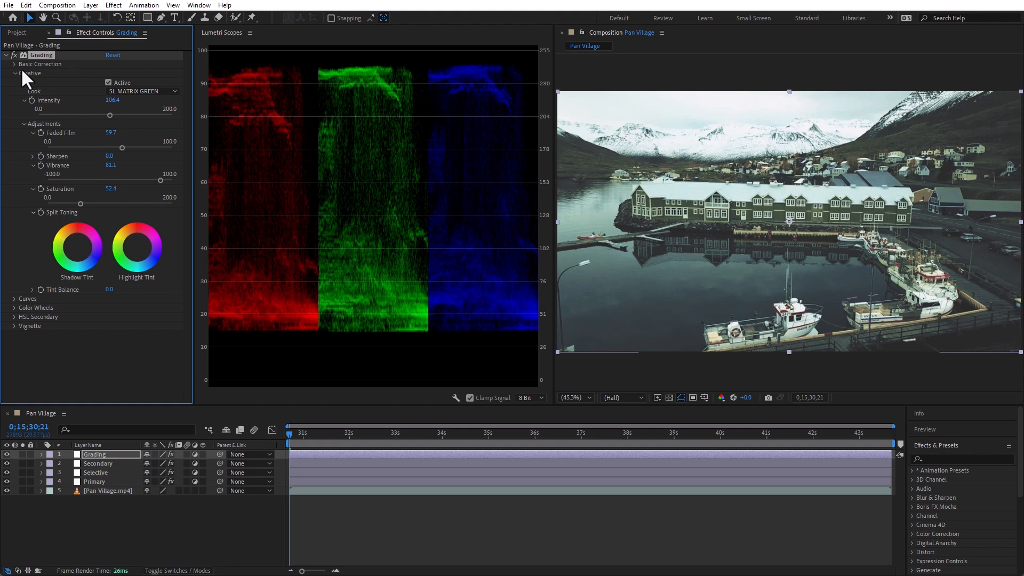
left_click(13, 56)
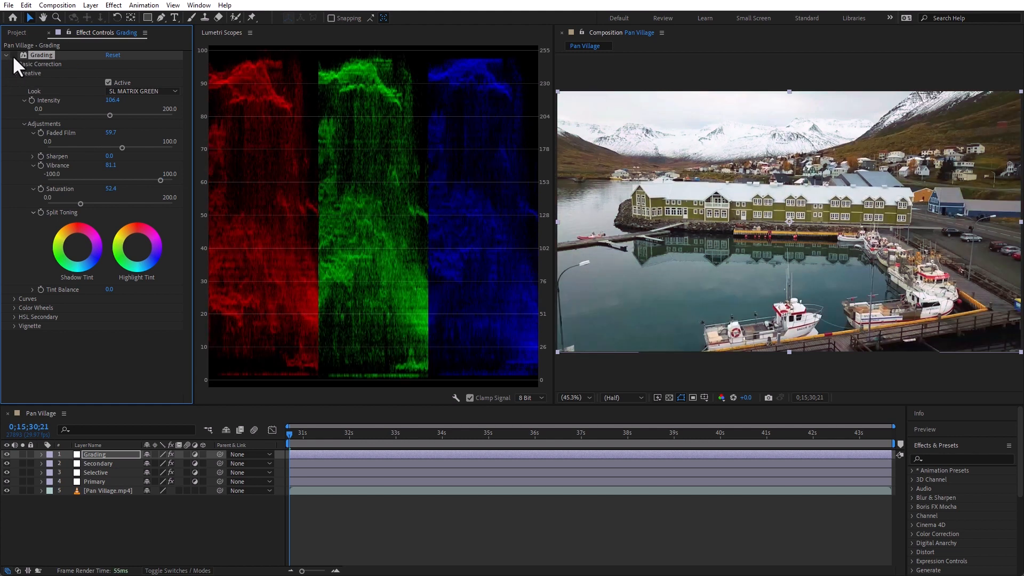
left_click(12, 55)
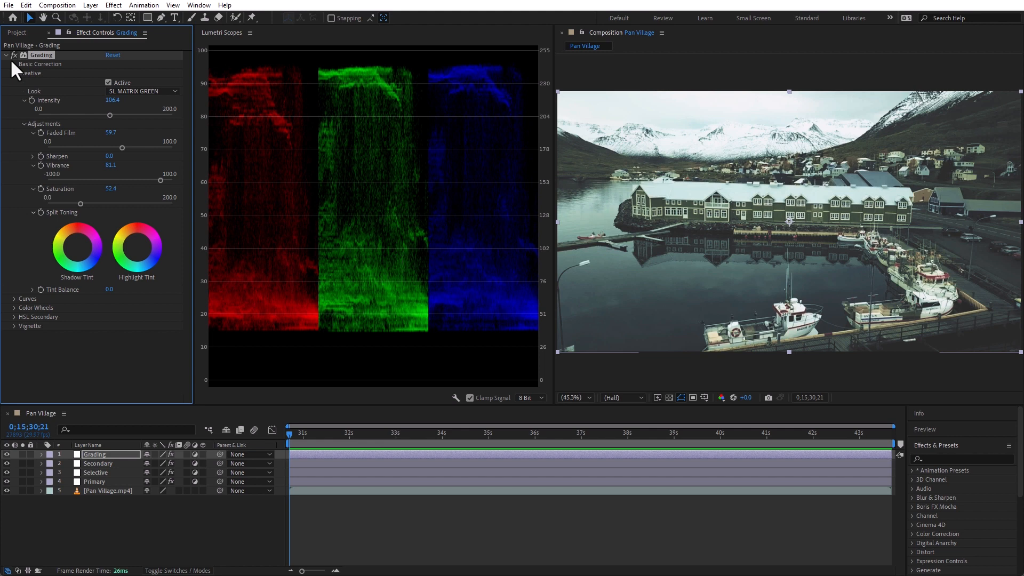
Step: Create a new composition from the Pan Hot Springs.mp4 footage
left_click(16, 32)
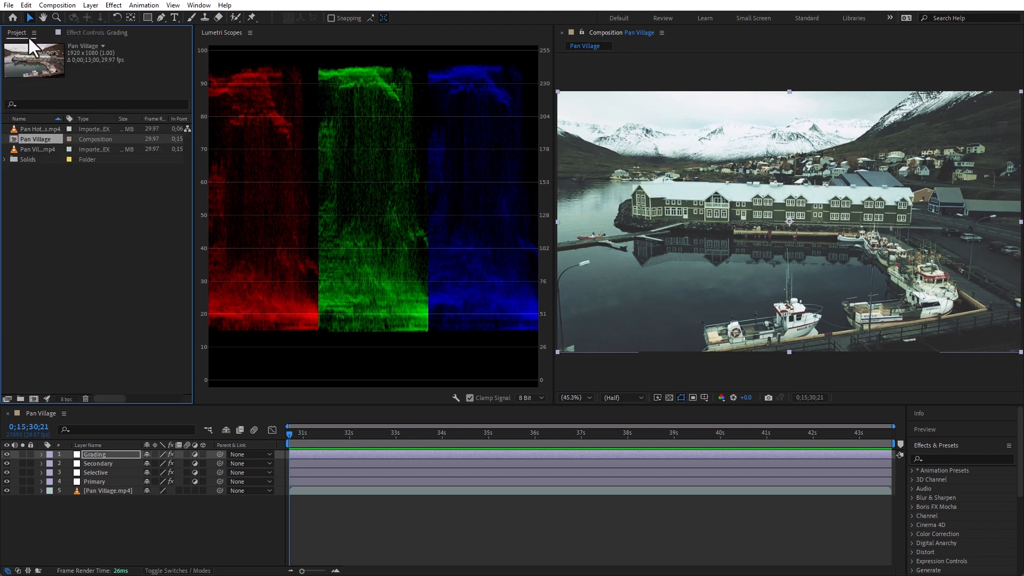
left_click(38, 227)
left_click(27, 127)
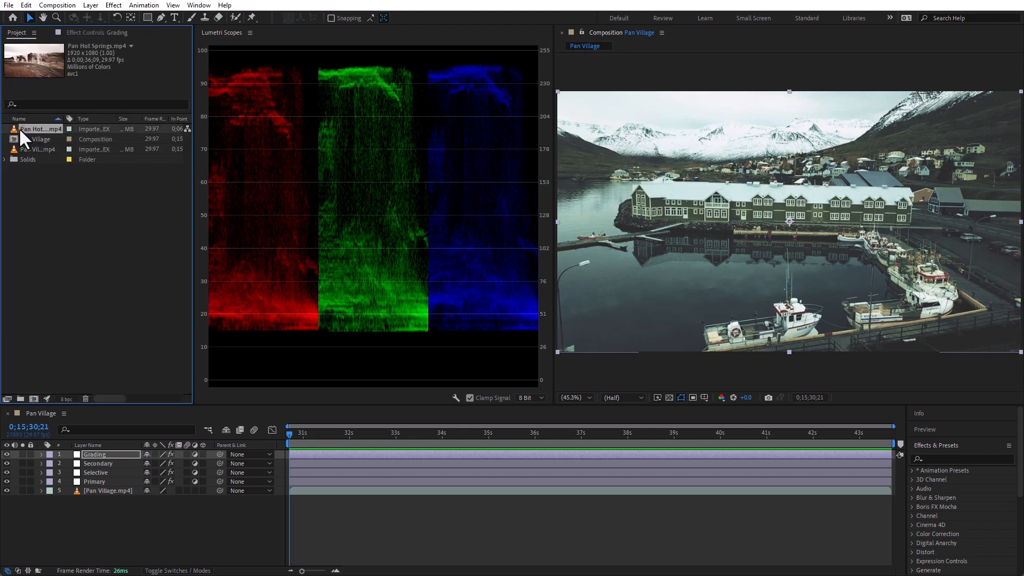
right_click(24, 137)
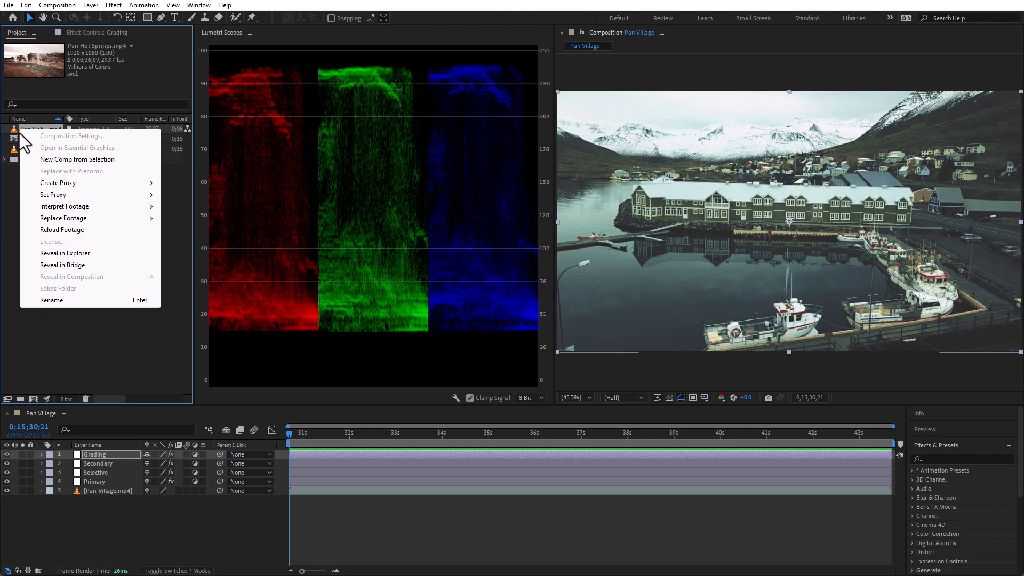
left_click(56, 160)
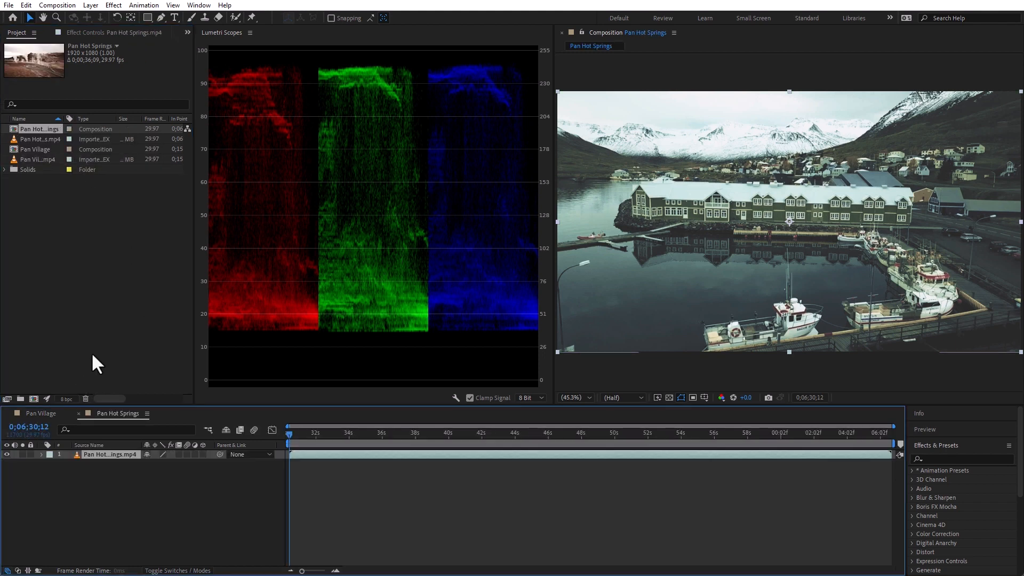
left_click(181, 534)
Step: Add an adjustment layer above the Pan Hot Springs clip and duplicate it three times
left_click(114, 455)
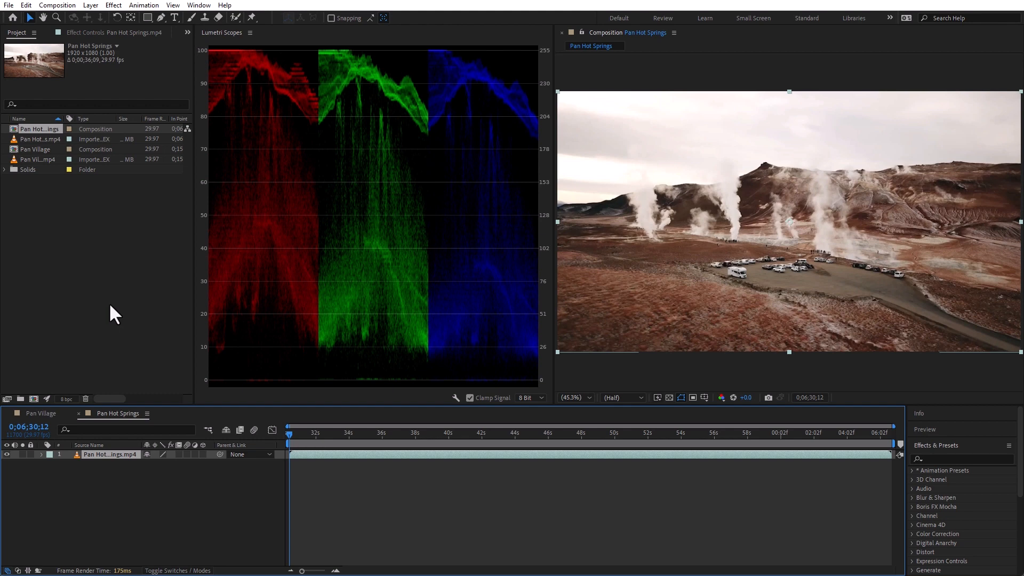
left_click(90, 4)
mouse_move(107, 18)
left_click(299, 88)
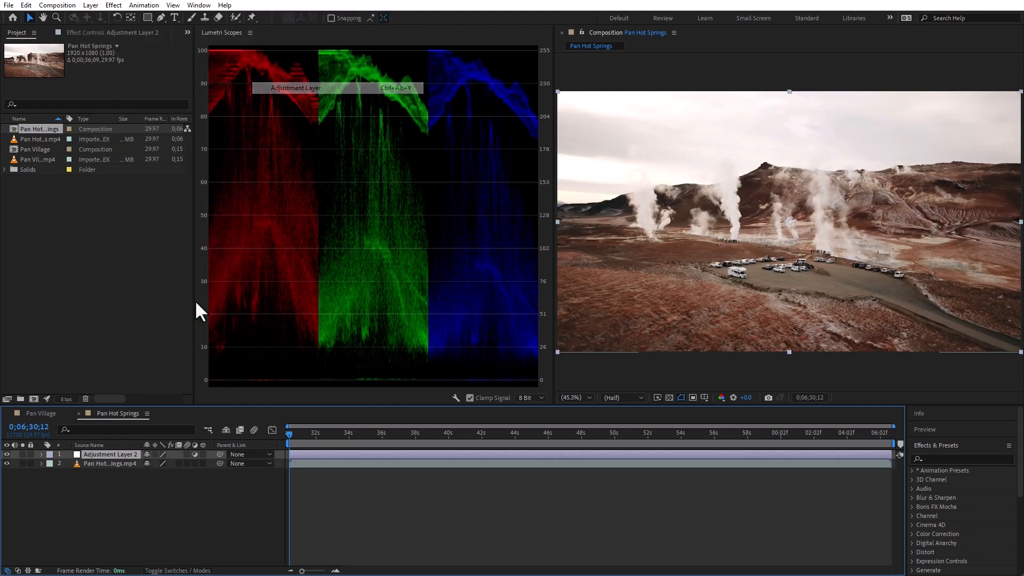
key("ctrl+d")
key("ctrl+d")
key("ctrl+d")
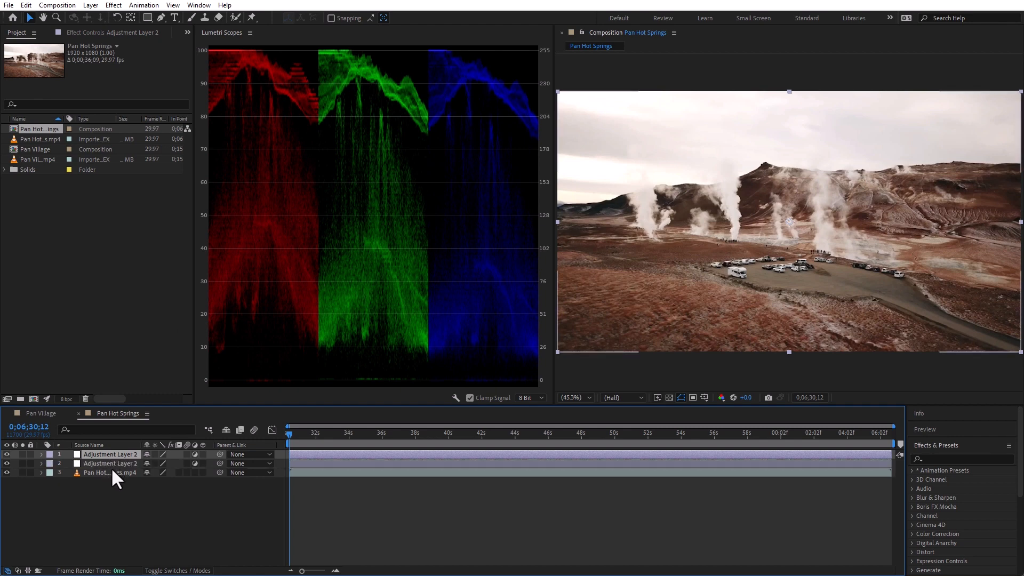
Step: Rename the four adjustment layers, from the lowest up, as Primary, Selective, Secondary and Grading
left_click(117, 478)
key("Return")
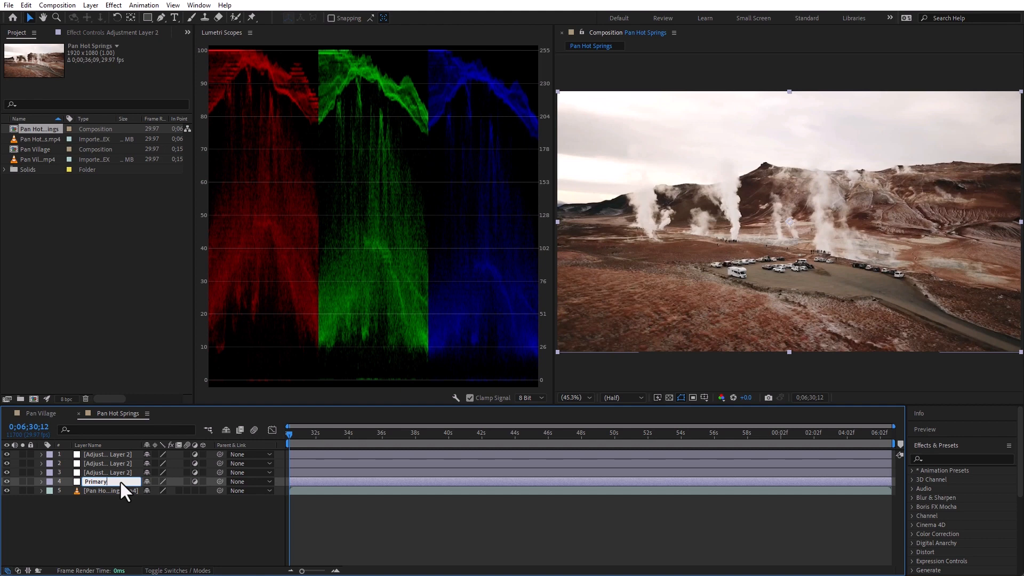
left_click(123, 472)
key("Return")
type("Selective")
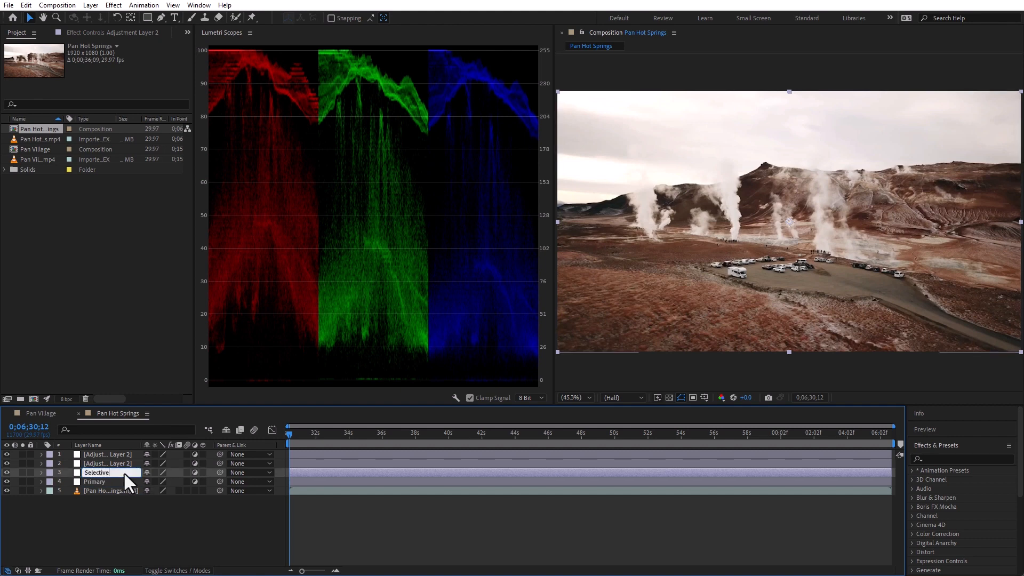
left_click(106, 463)
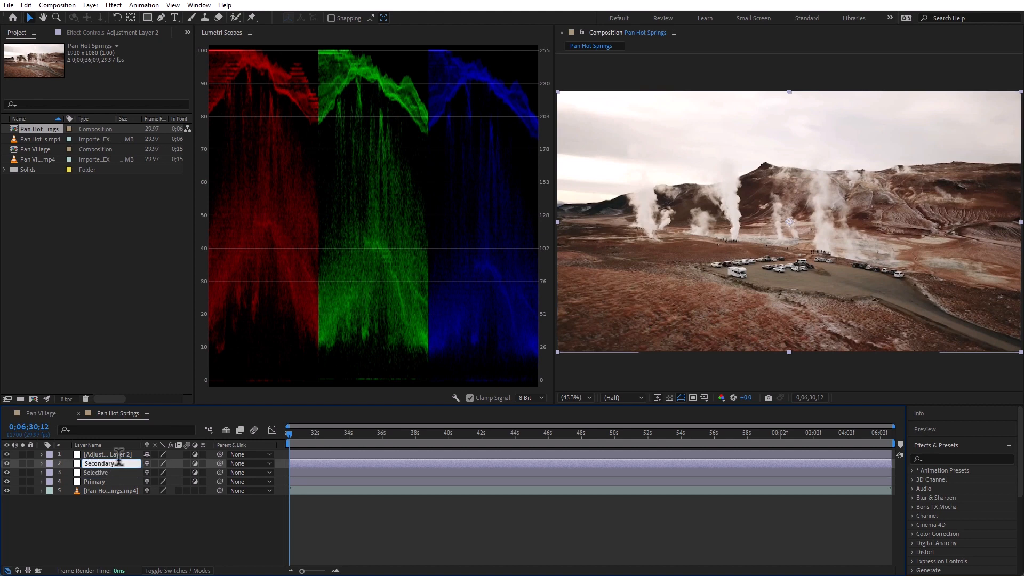
left_click(117, 456)
key("Return")
type("rading")
key("Return")
Step: Apply the Lumetri Color effect to all four adjustment layers at once and deselect them
left_click(96, 454)
left_click(97, 481, "shift")
left_click(115, 4)
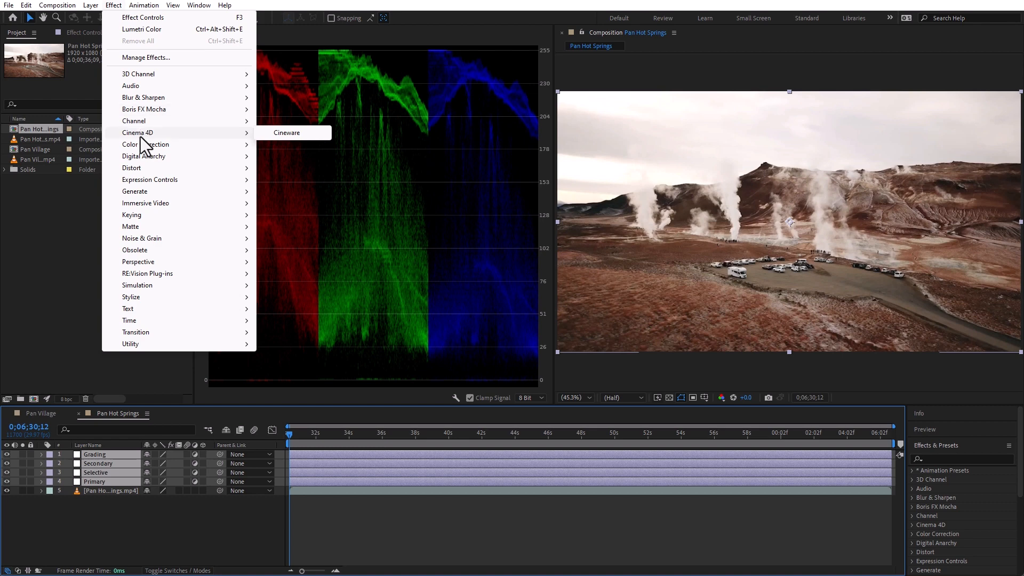
mouse_move(139, 146)
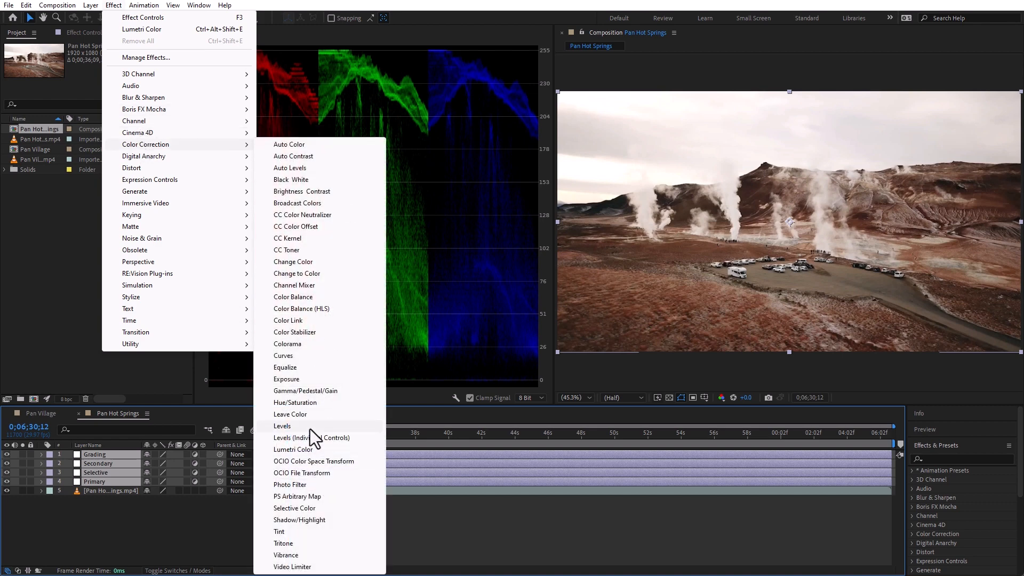
left_click(314, 449)
left_click(161, 507)
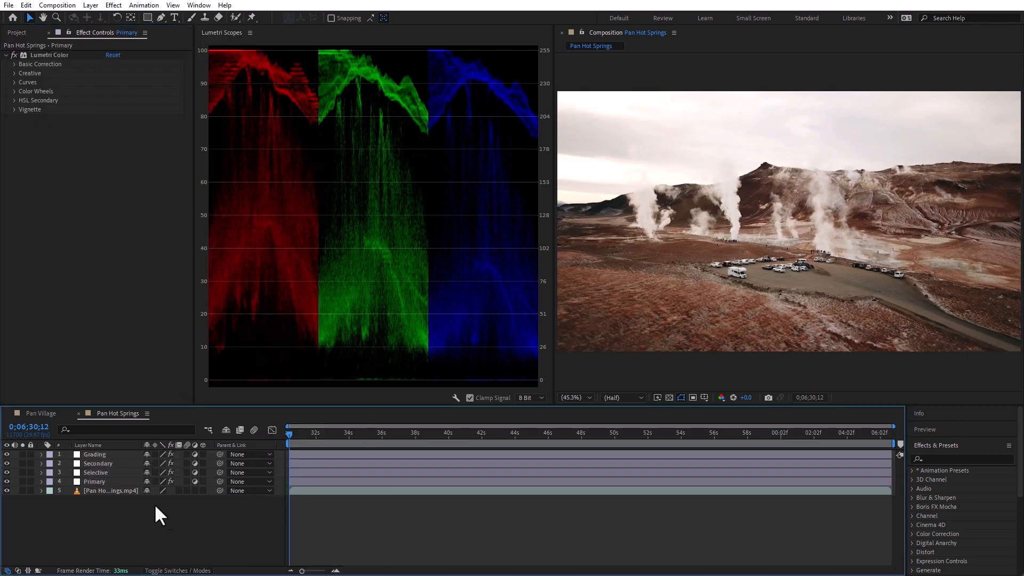
Step: Rename the Primary layer's Lumetri Color effect as Primary
left_click(106, 481)
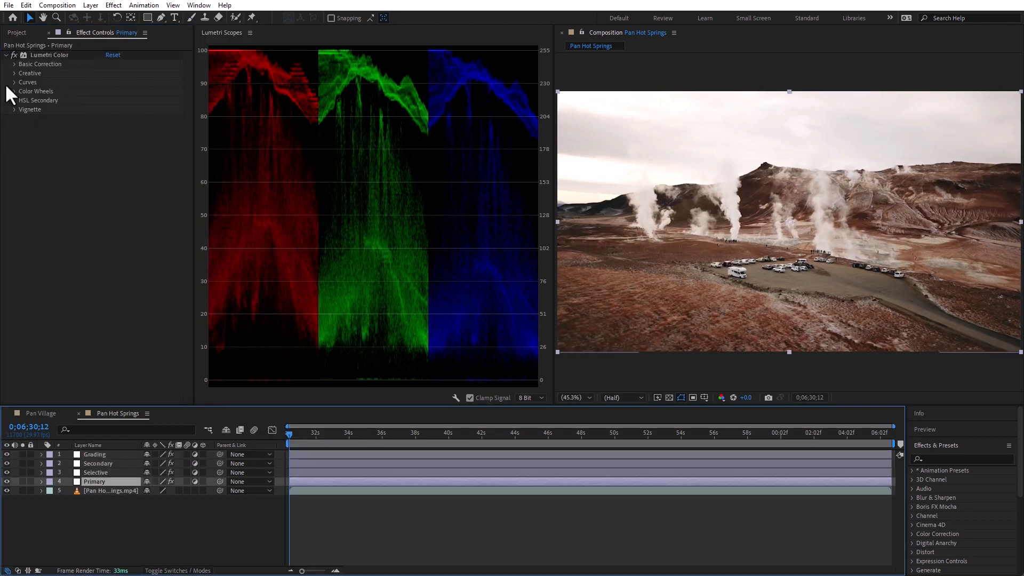
left_click(43, 55)
key("Return")
type("Se")
key("BackSpace")
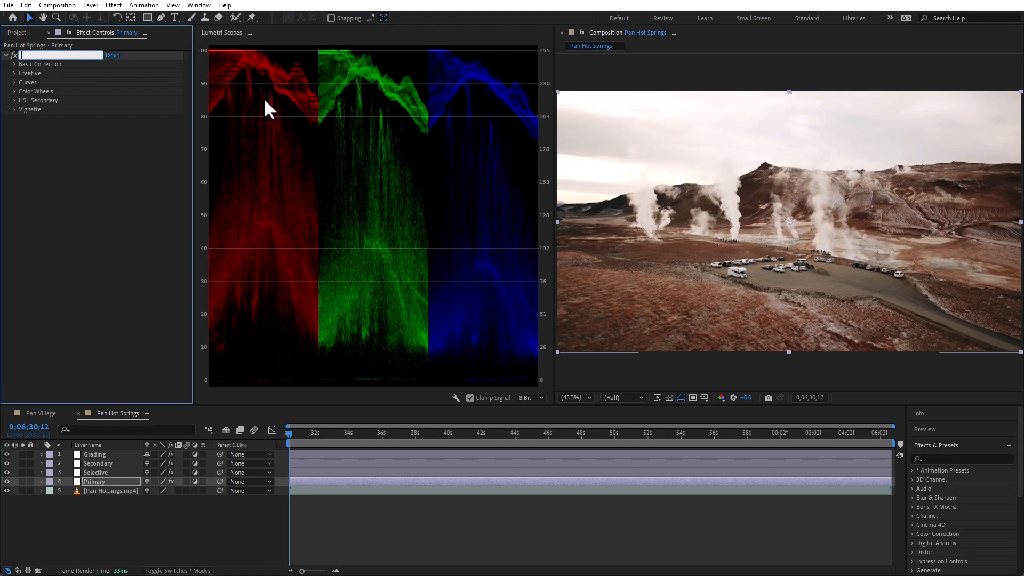
type("Primaryu")
Step: Rename the Selective layer's Lumetri Color effect as Selective, and select the Secondary layer
left_click(97, 471)
left_click(43, 55)
key("Return")
type("Selective")
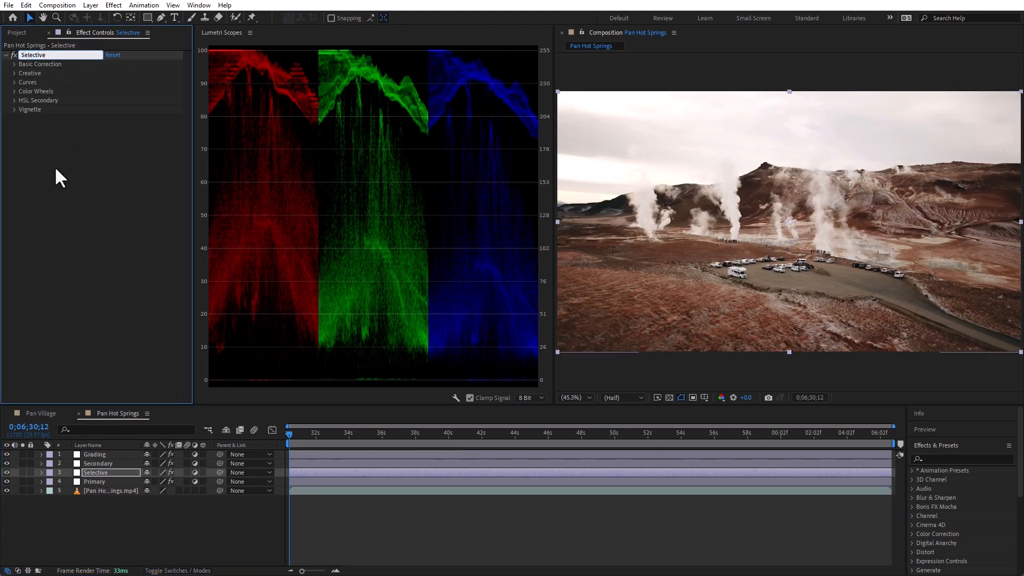
left_click(101, 462)
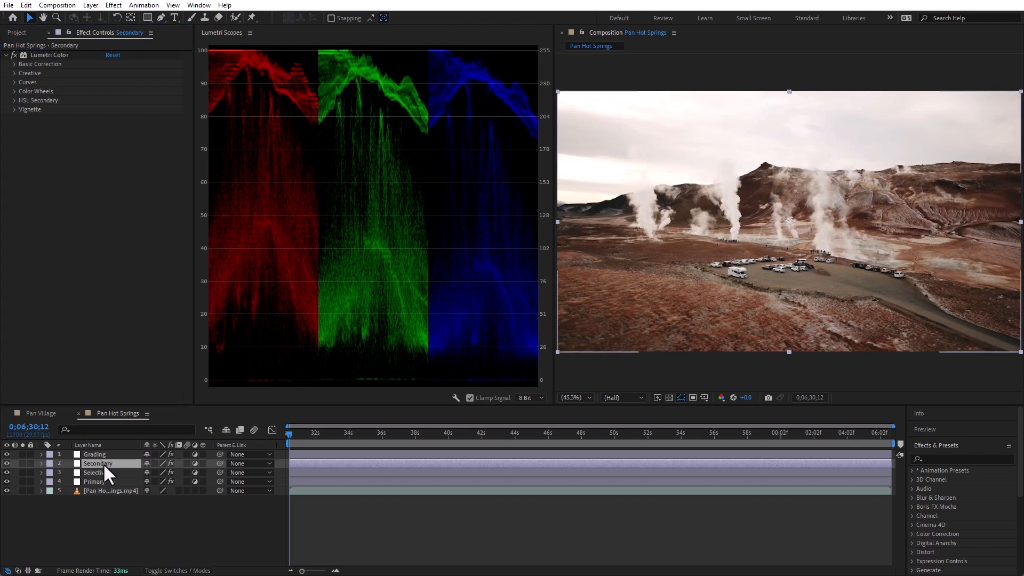
Step: Rename the Secondary layer's Lumetri Color effect as Secondary
left_click(59, 53)
key("Return")
type("Secondary")
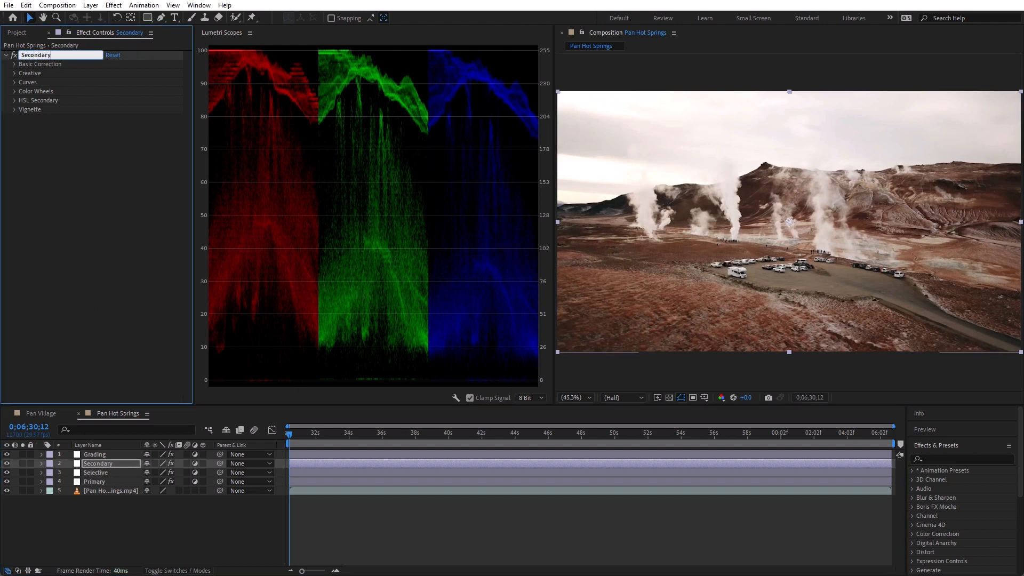
Step: Rename the Grading layer's Lumetri Color effect as Grading
left_click(107, 453)
left_click(50, 54)
key("Return")
type("Grad")
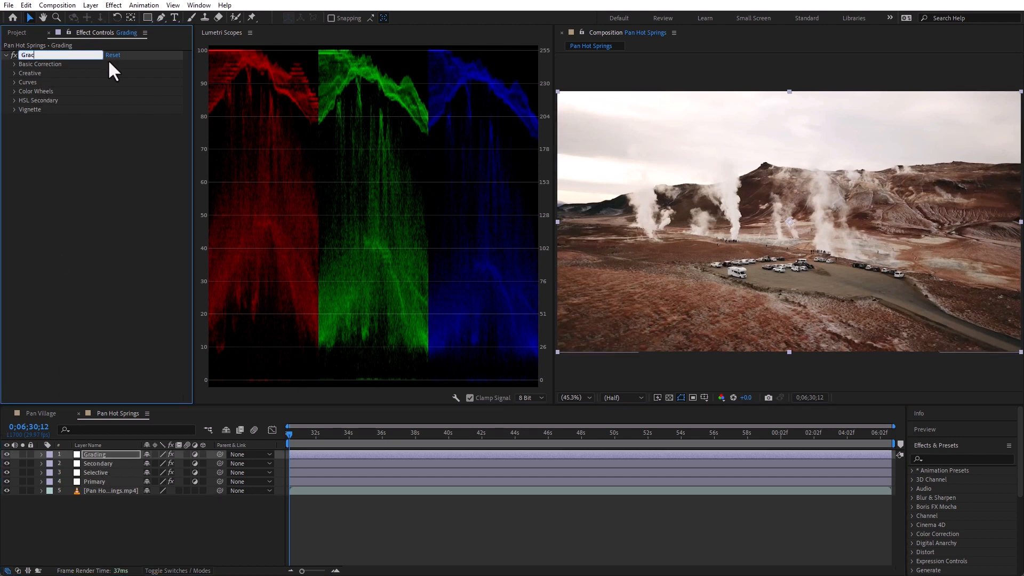
type("ing")
key("Return")
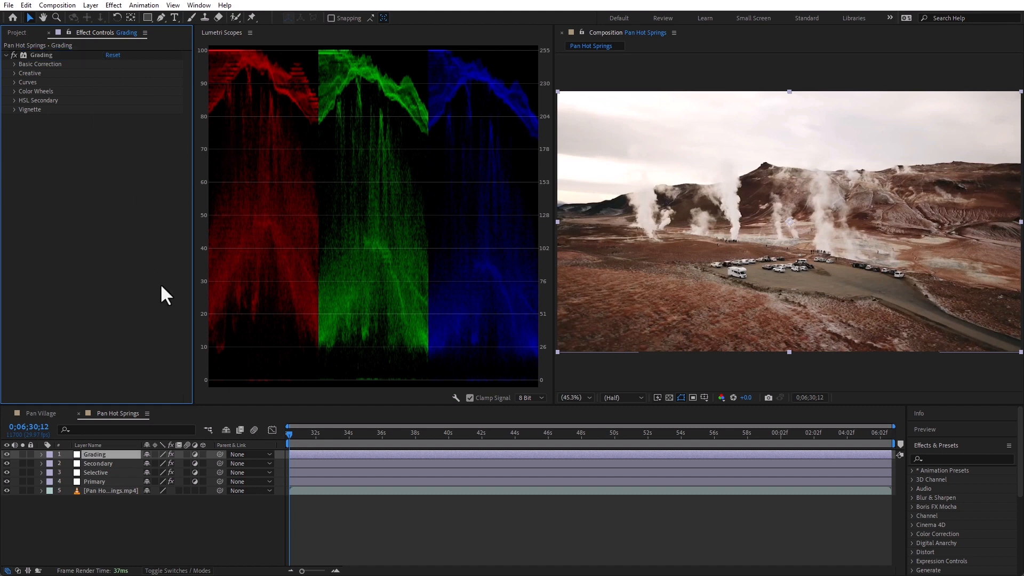
Step: Switch the Lumetri Scopes to the Vectorscope YUV/Parade RGB/Waveform YC preset and scrub the clip to check its levels
right_click(290, 136)
mouse_move(362, 193)
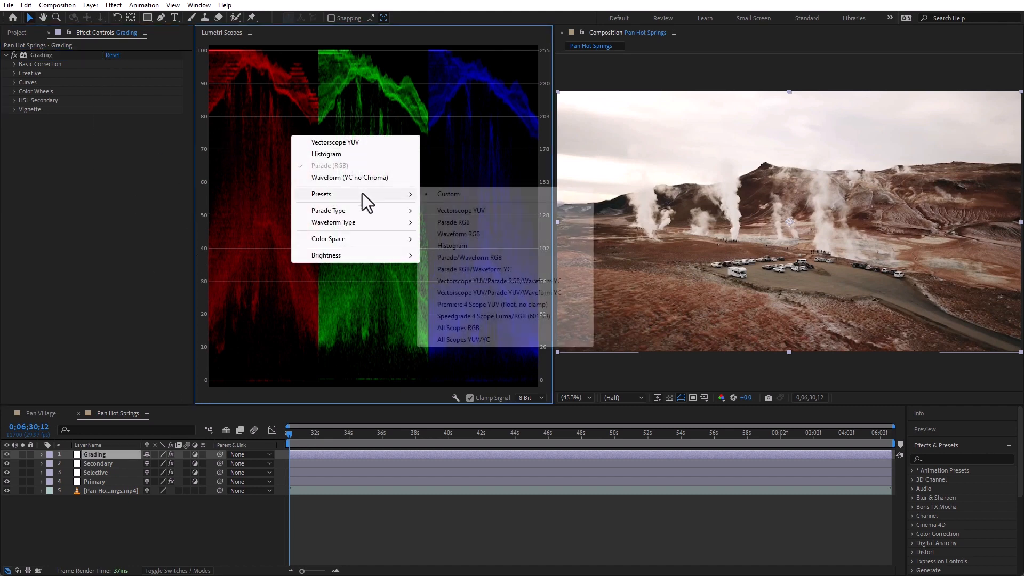
left_click(516, 281)
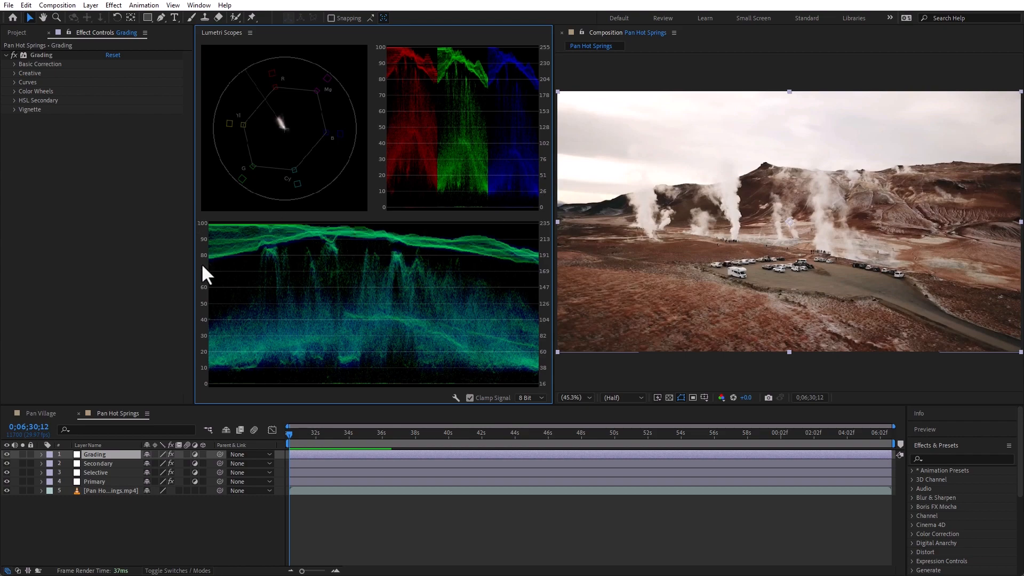
left_click_drag(322, 435, 90, 494)
Step: Darken the Primary layer's shadows by moving the black point of its master RGB curve slightly inward along the baseline
left_click(97, 481)
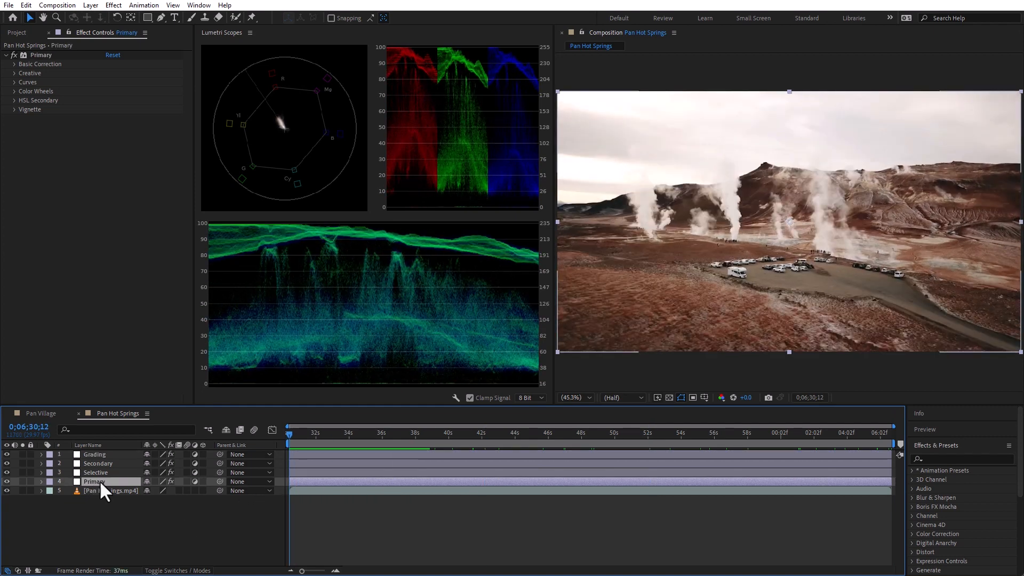
left_click(13, 82)
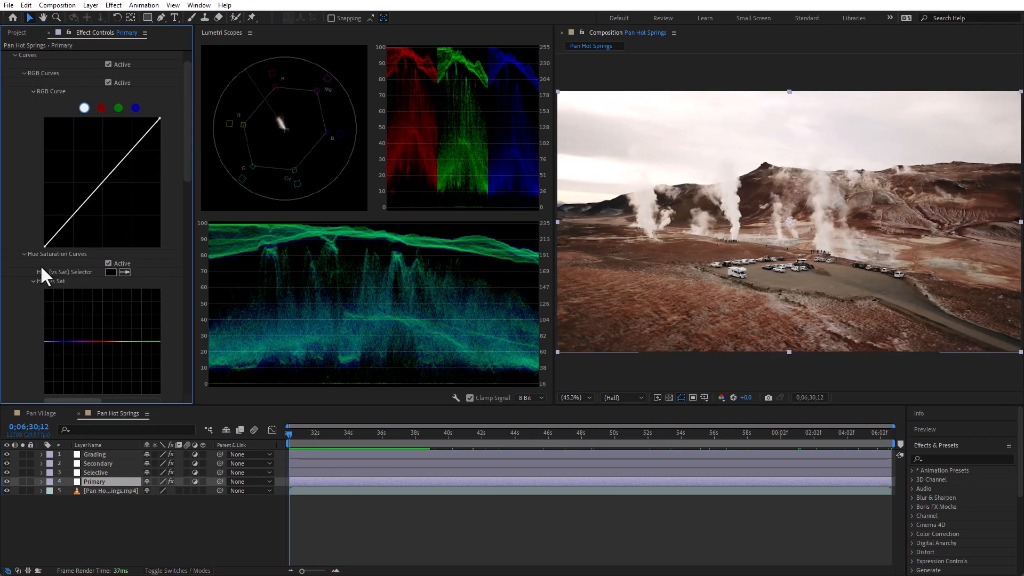
left_click_drag(44, 247, 51, 248)
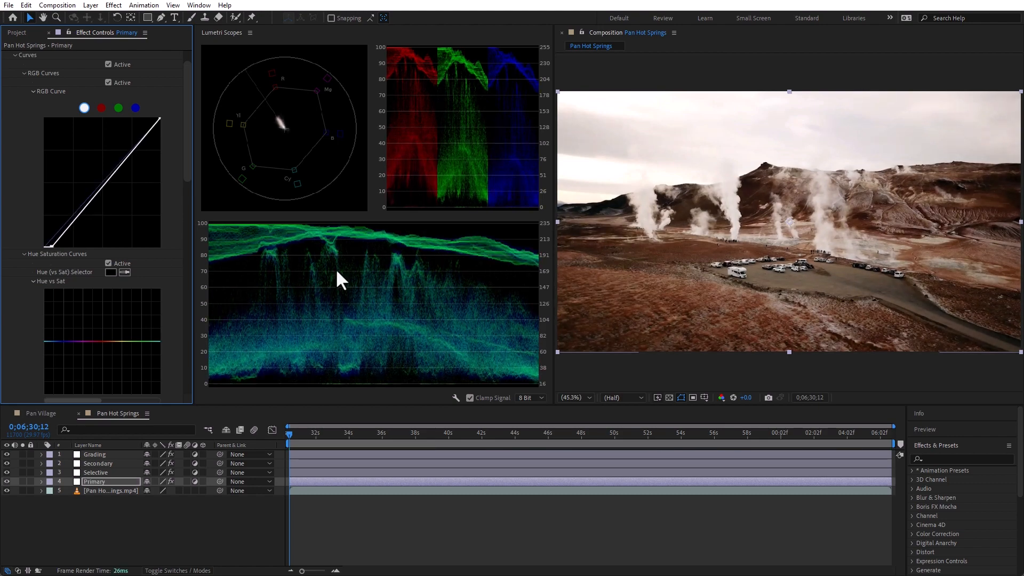
Step: Check the end of the clip, move the Primary curve's black point slightly further inward, and return to the clip's start
left_click(312, 433)
left_click_drag(338, 434, 892, 435)
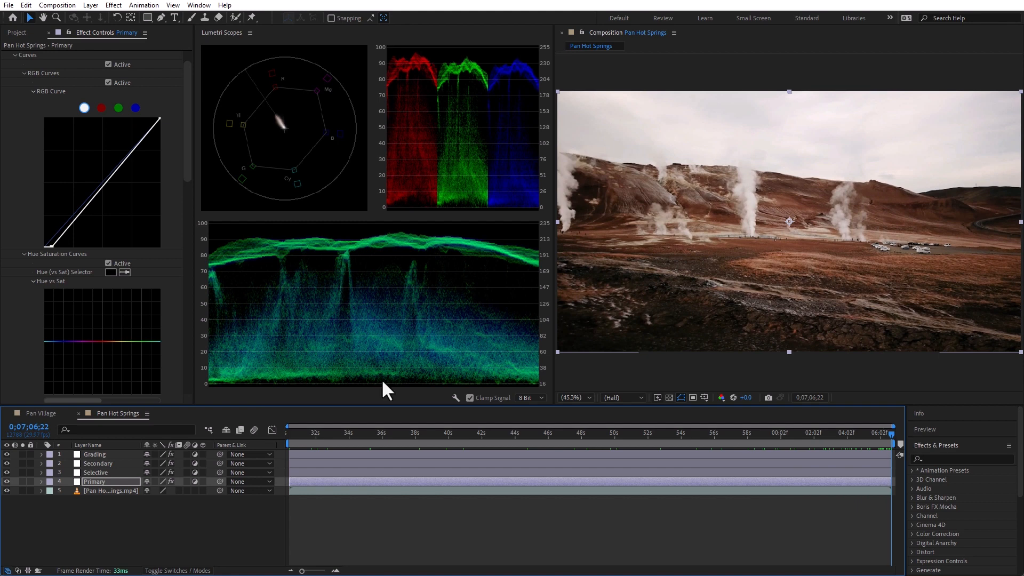
left_click_drag(50, 247, 52, 246)
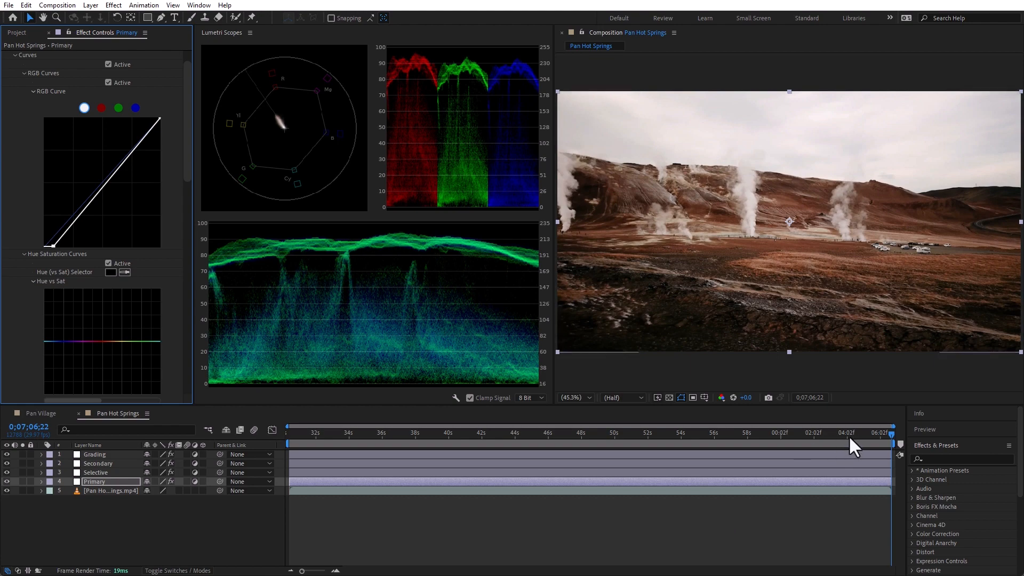
left_click_drag(892, 432, 209, 454)
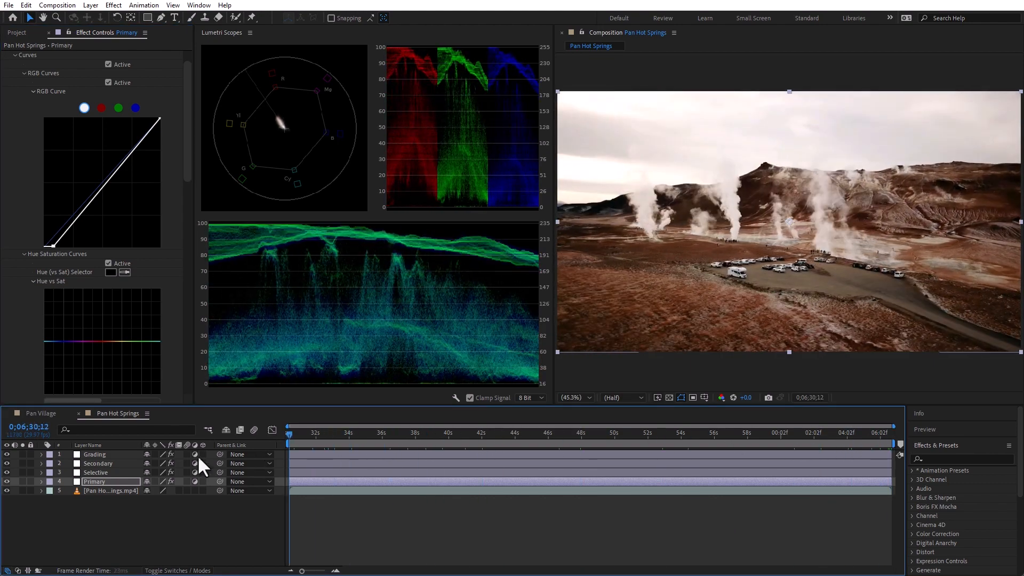
Step: Lower the white point of the Primary layer's master RGB curve slightly and add a midtone point raised above the diagonal
left_click(159, 118)
left_click_drag(159, 118, 159, 124)
left_click_drag(309, 434, 270, 466)
mouse_move(110, 181)
left_mouse_down()
mouse_move(109, 195)
mouse_move(99, 186)
left_mouse_up()
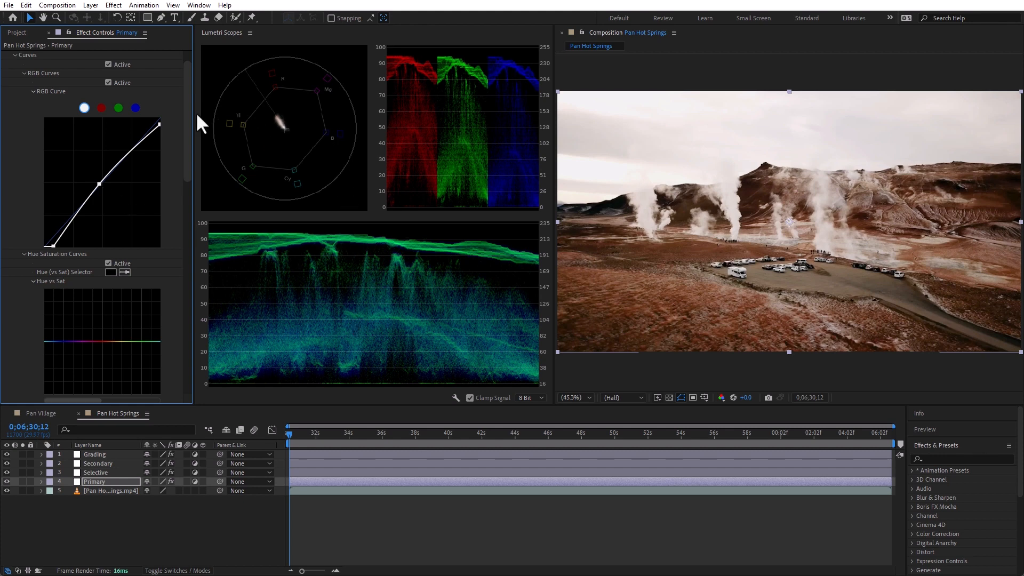
Step: Raise the Primary effect's Basic Correction saturation to about 190
left_click(14, 56)
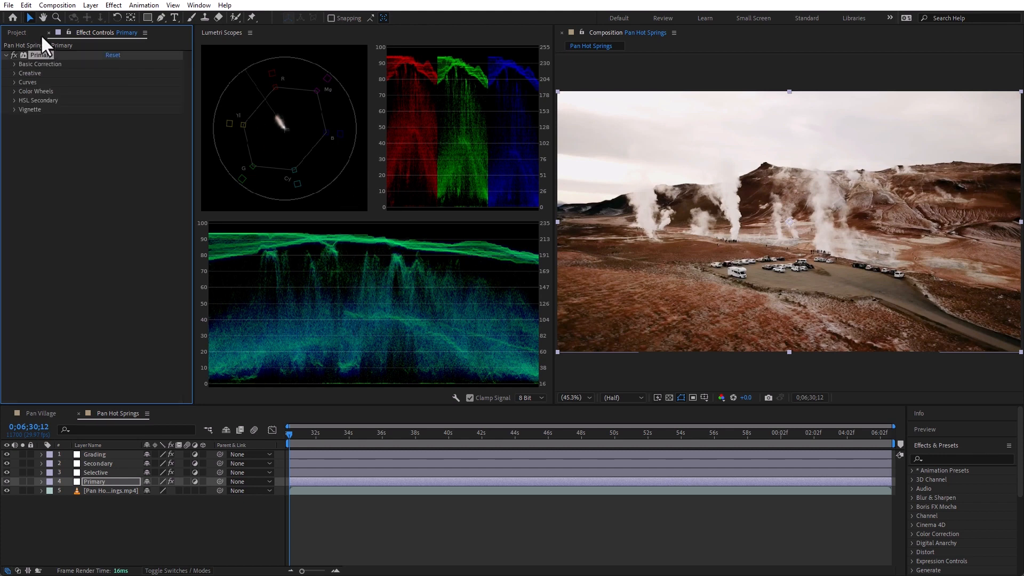
left_click(12, 63)
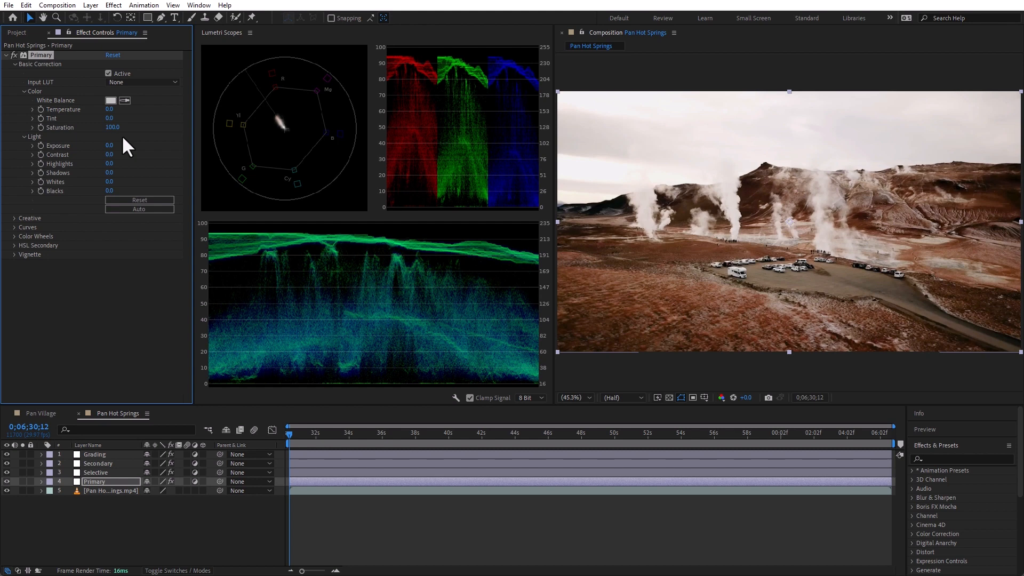
left_click_drag(112, 127, 162, 128)
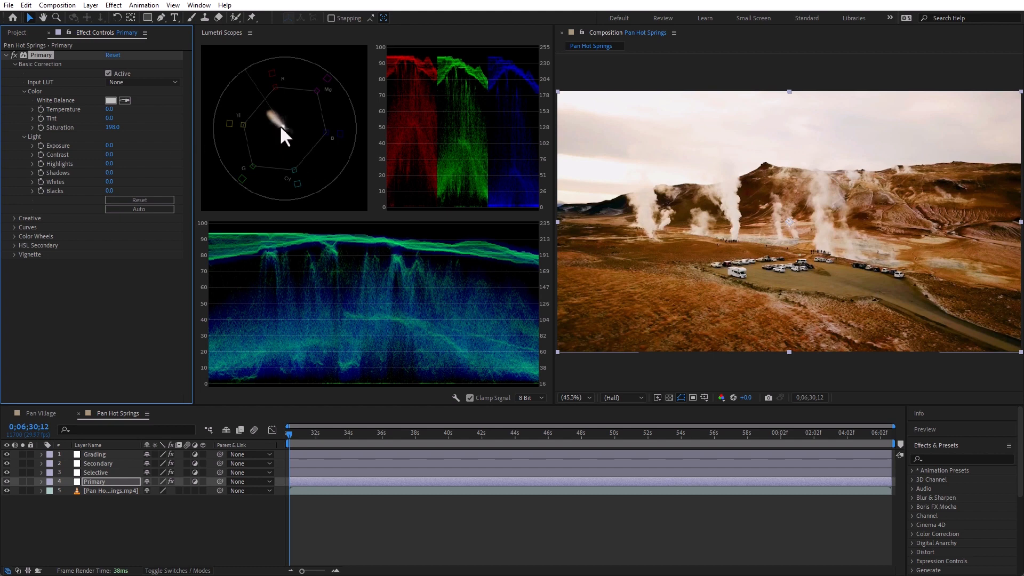
Step: Set the Primary effect's temperature to -10.7 and tint to 2.1, and scrub through the clip to check the balance
left_click(32, 109)
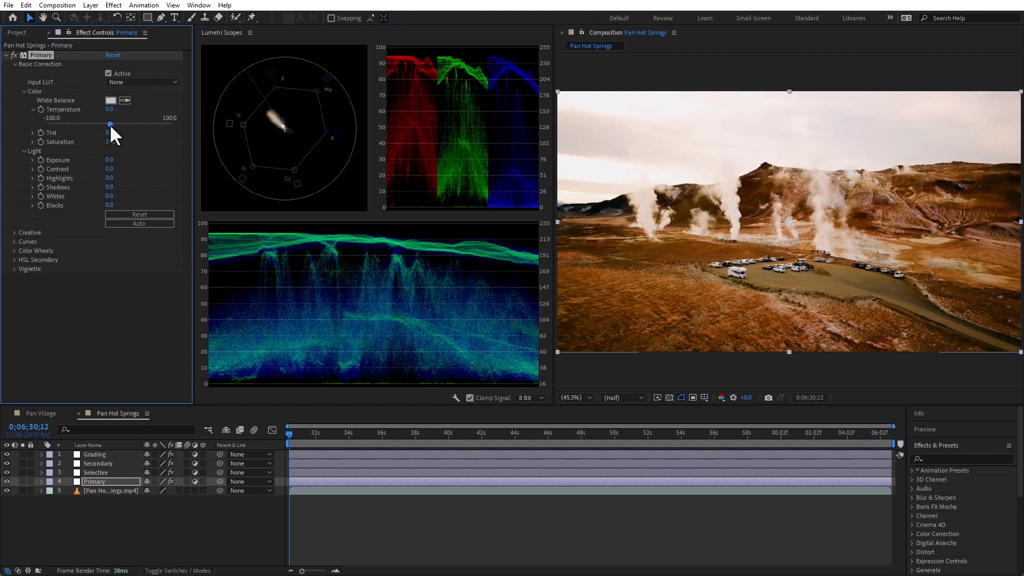
mouse_move(111, 124)
left_mouse_down()
mouse_move(121, 124)
mouse_move(93, 123)
mouse_move(102, 121)
left_mouse_up()
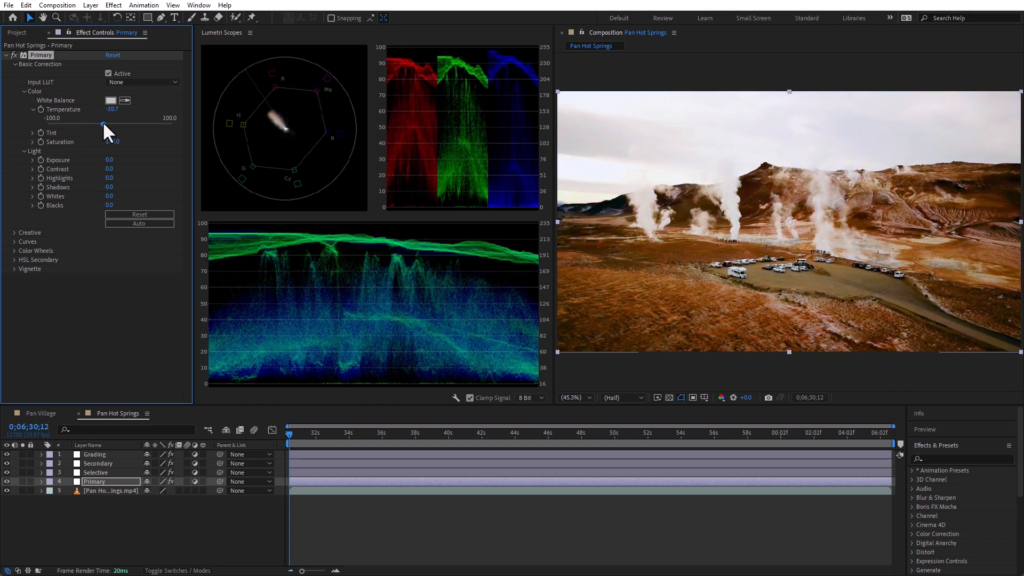
left_click(33, 133)
left_click_drag(112, 148, 111, 146)
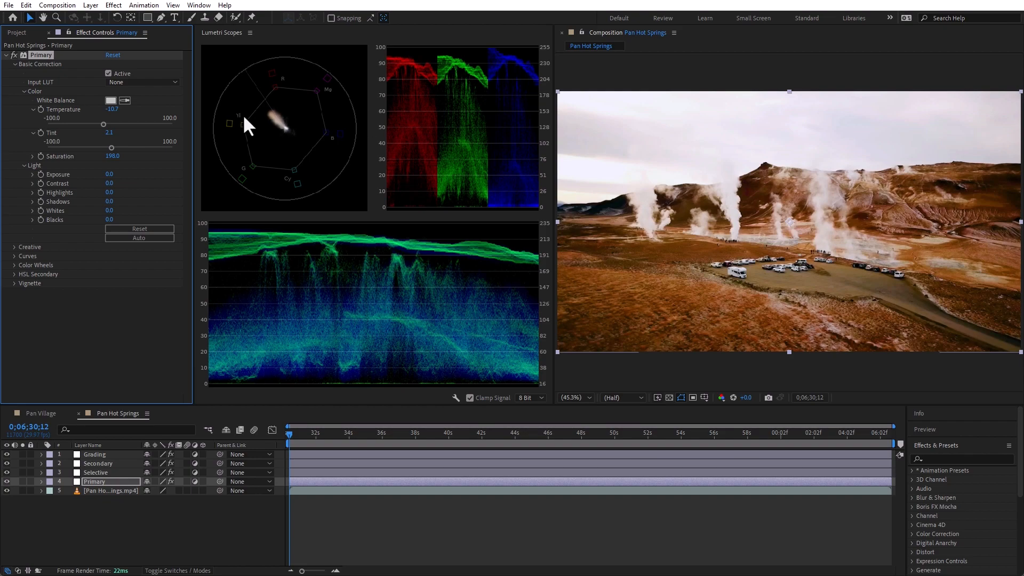
left_click_drag(322, 428, 623, 475)
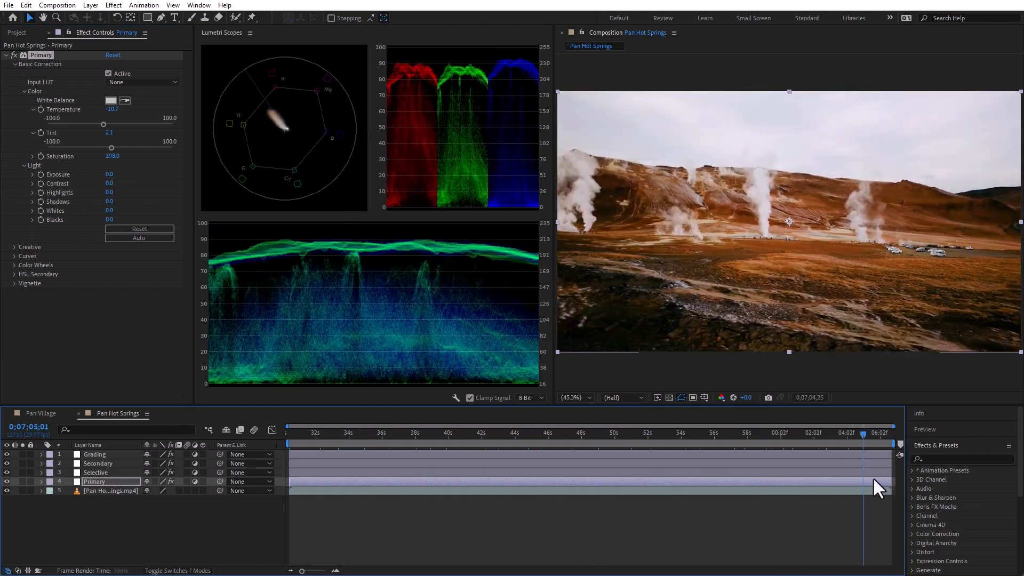
left_click_drag(580, 474, 254, 474)
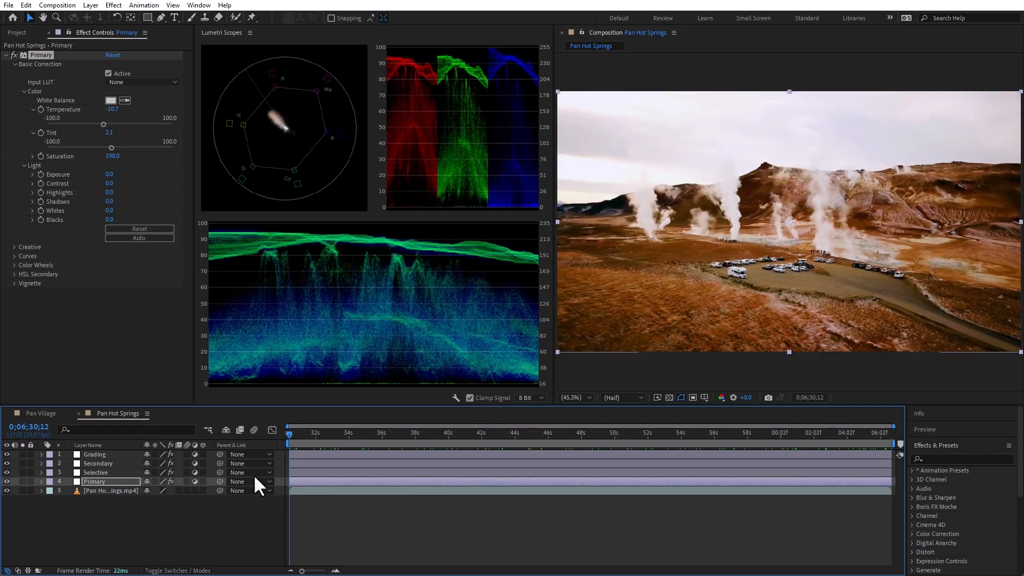
Step: On the Selective layer's red curve, move the black point slightly inward and pull a midtone point below the diagonal
left_click(92, 471)
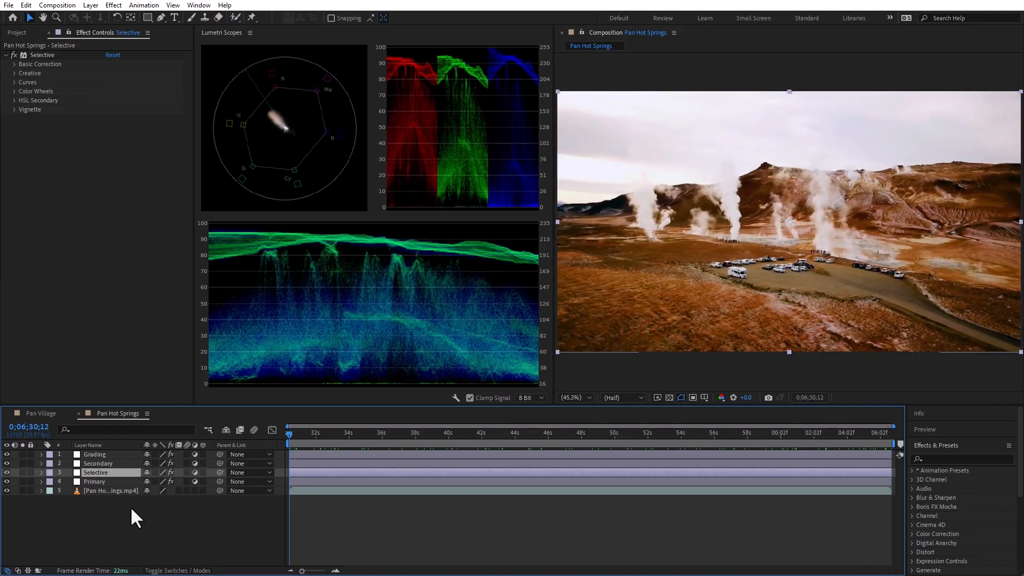
left_click(13, 82)
left_click(101, 107)
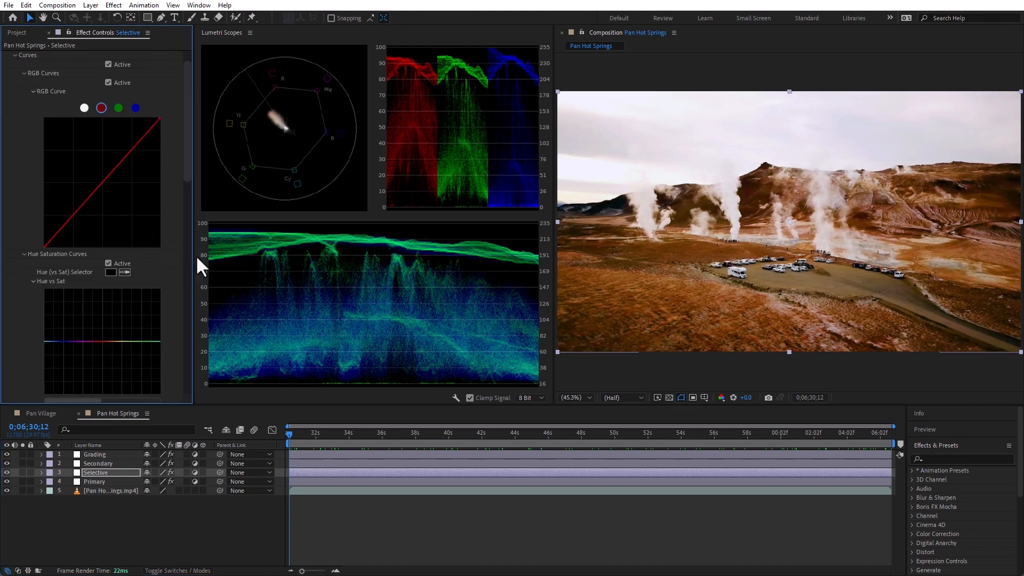
left_click_drag(44, 245, 50, 245)
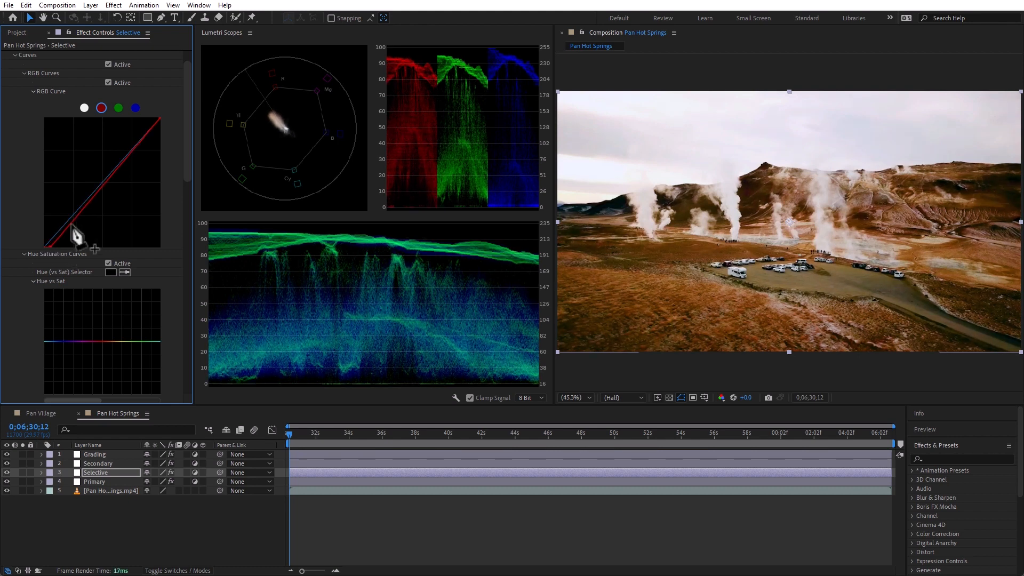
left_click_drag(109, 181, 111, 188)
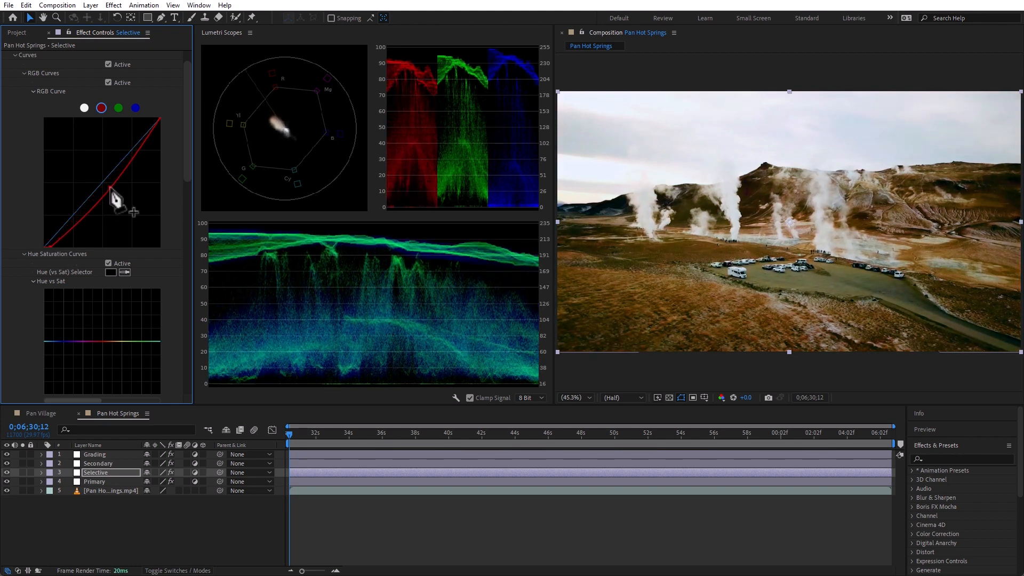
Step: Ease back the Selective red curve's midtone reduction slightly at the clip's end and review the result across the clip
left_click(308, 432)
left_click_drag(355, 438, 890, 455)
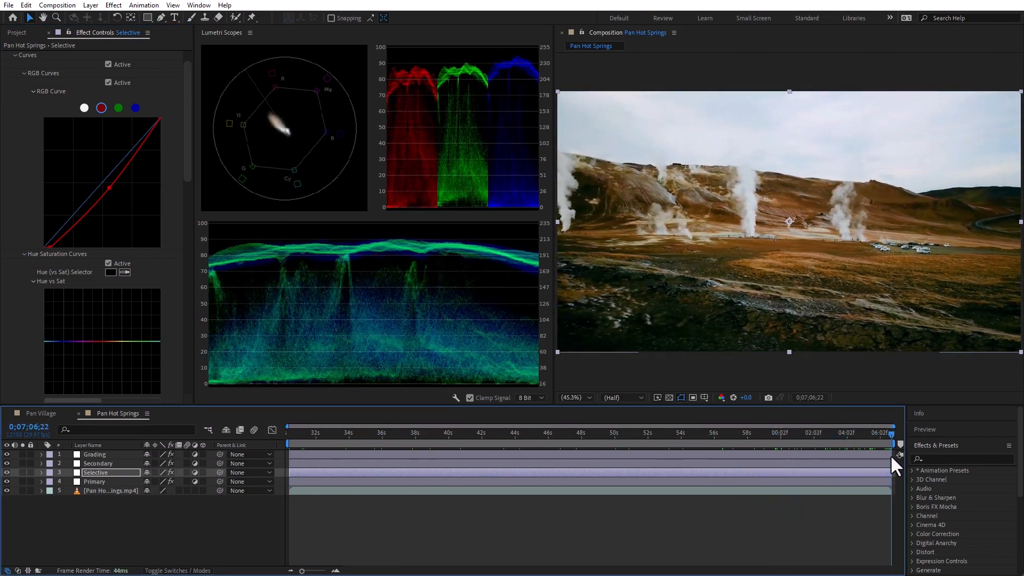
left_click(108, 185)
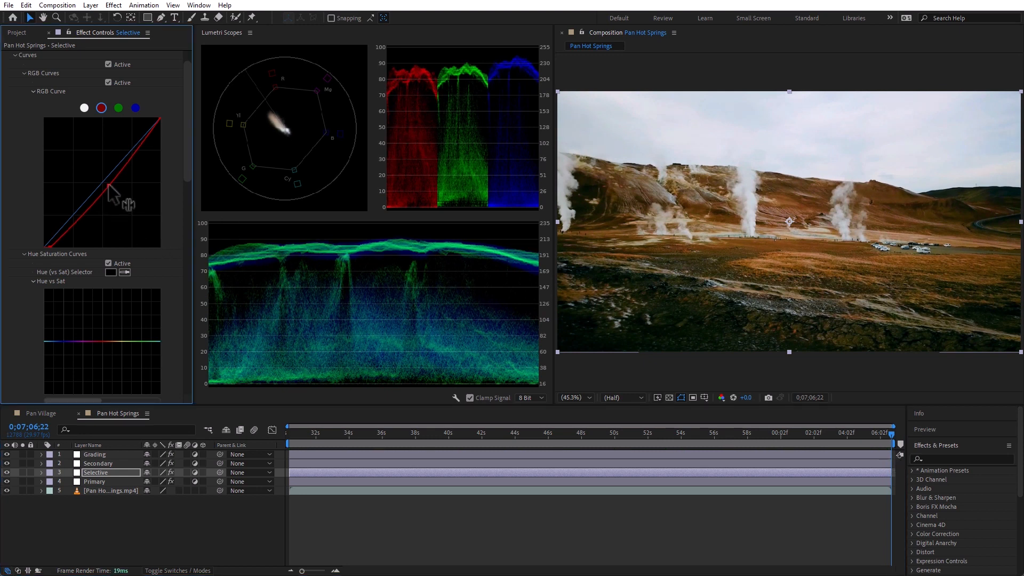
left_click_drag(895, 441, 781, 446)
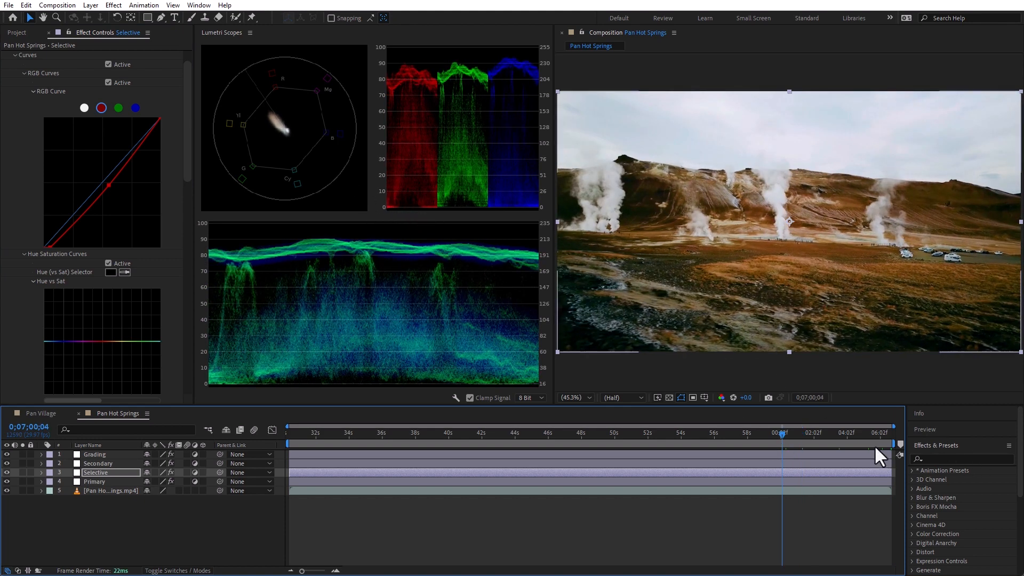
key("space")
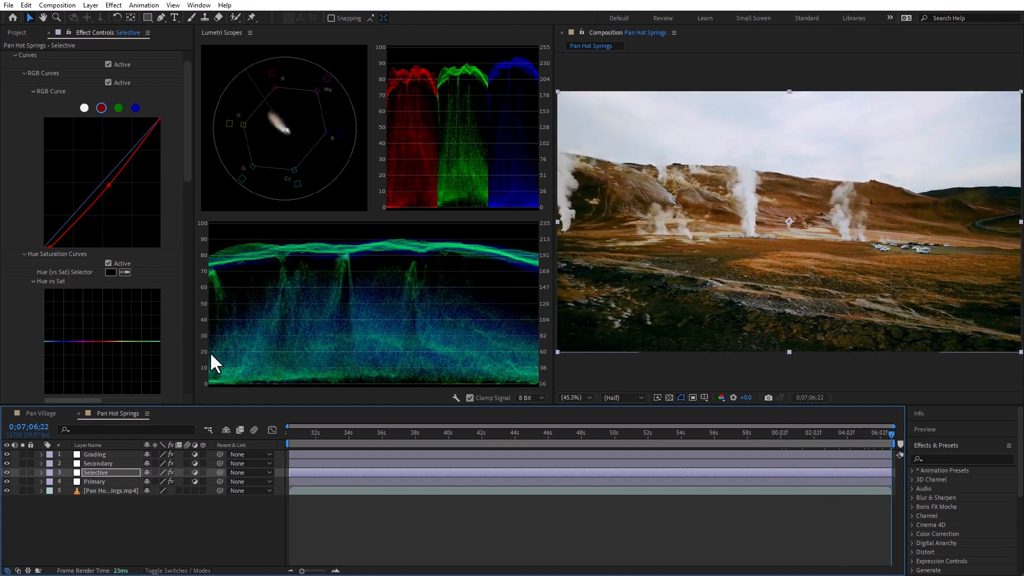
left_click_drag(863, 434, 283, 447)
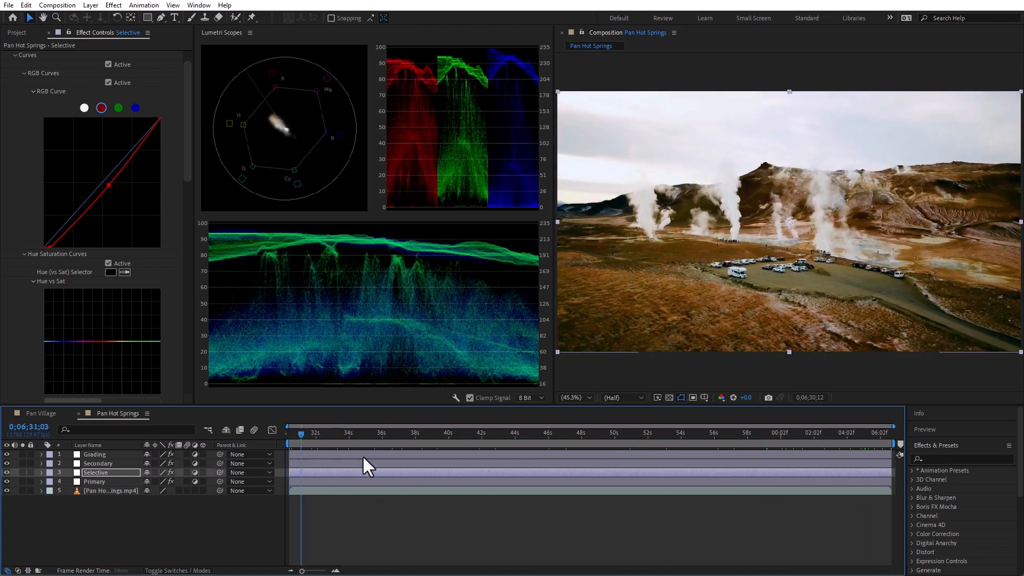
key("space")
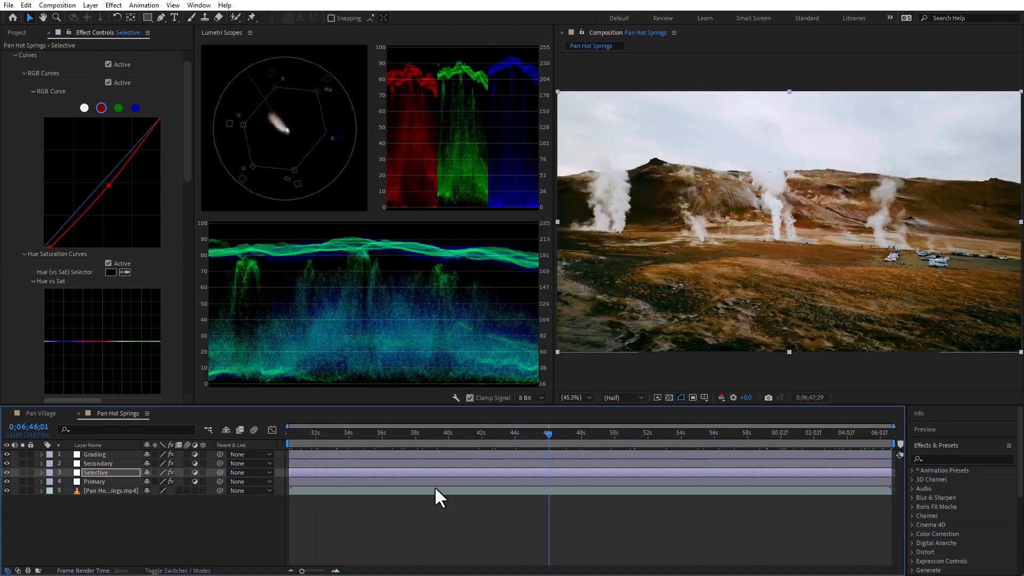
key("space")
Step: Pull a midtone point of the Selective layer's green curve slightly below the diagonal and scrub the clip to check it
left_click(119, 108)
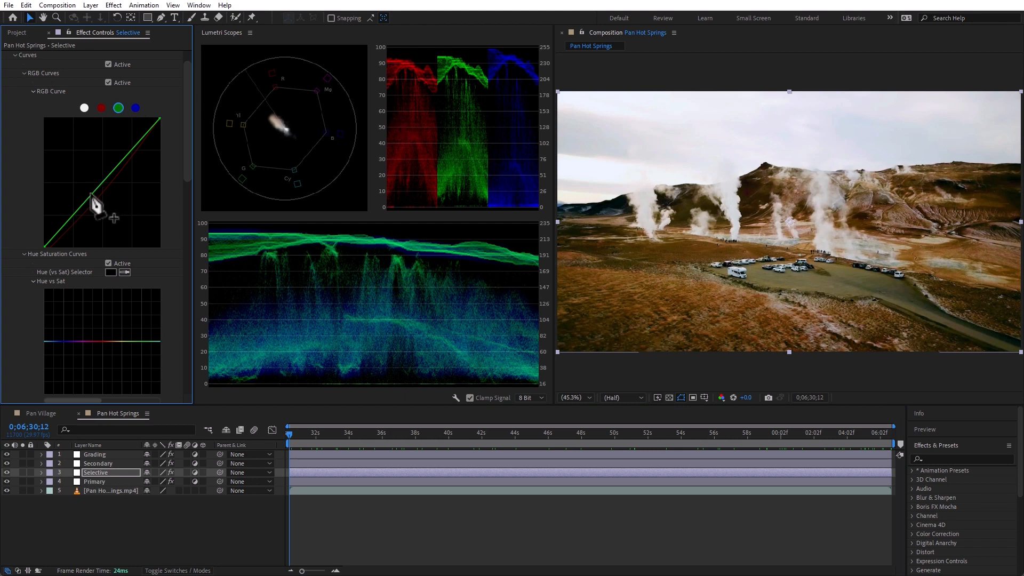
left_click_drag(93, 196, 98, 199)
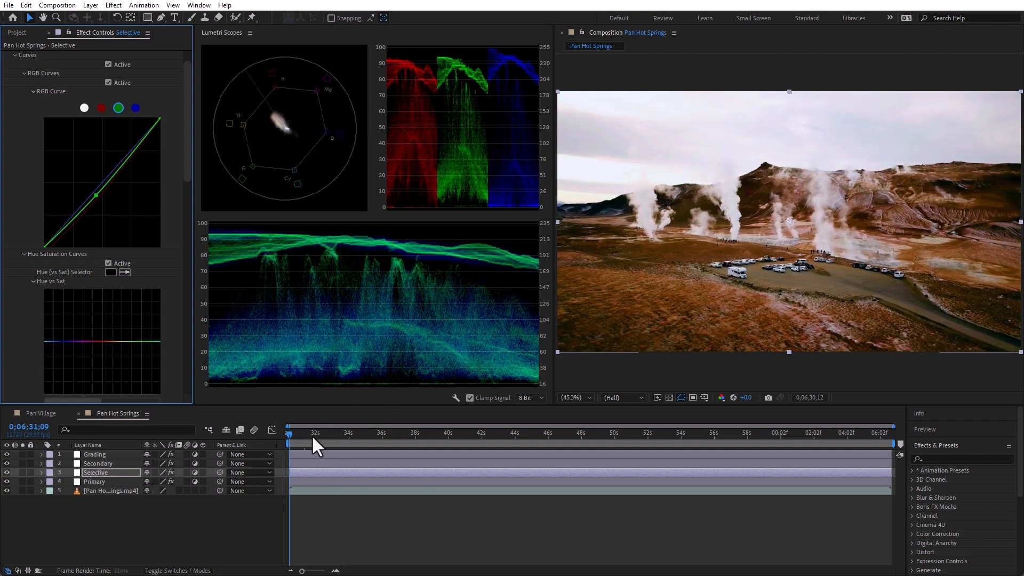
left_click(480, 433)
left_click_drag(529, 439, 578, 473)
left_click_drag(353, 471, 227, 487)
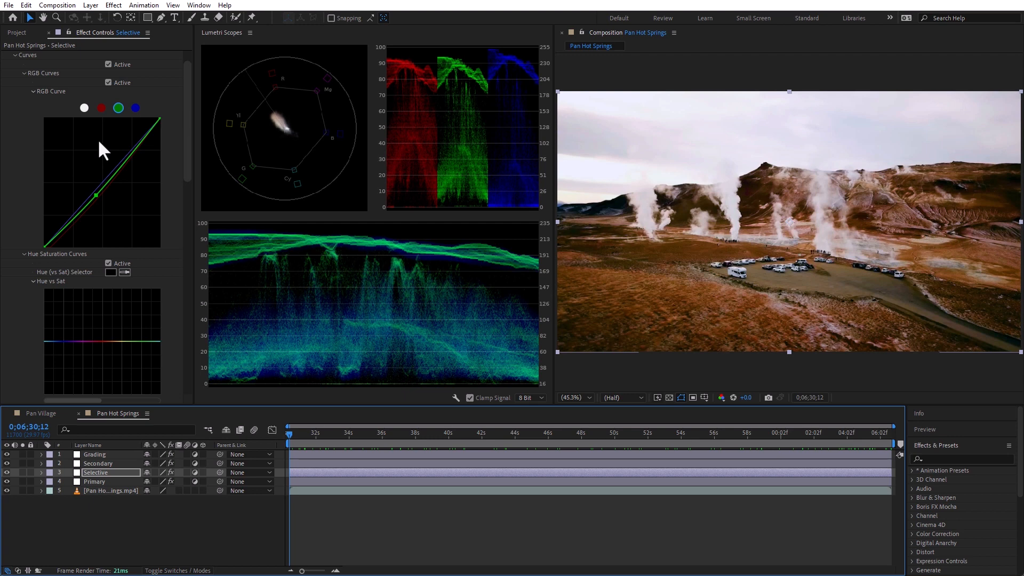
Step: On the Selective layer's blue curve, lower the white point slightly, raise the lower midtones, anchor the midtones near the diagonal, and scrub to check
left_click(135, 107)
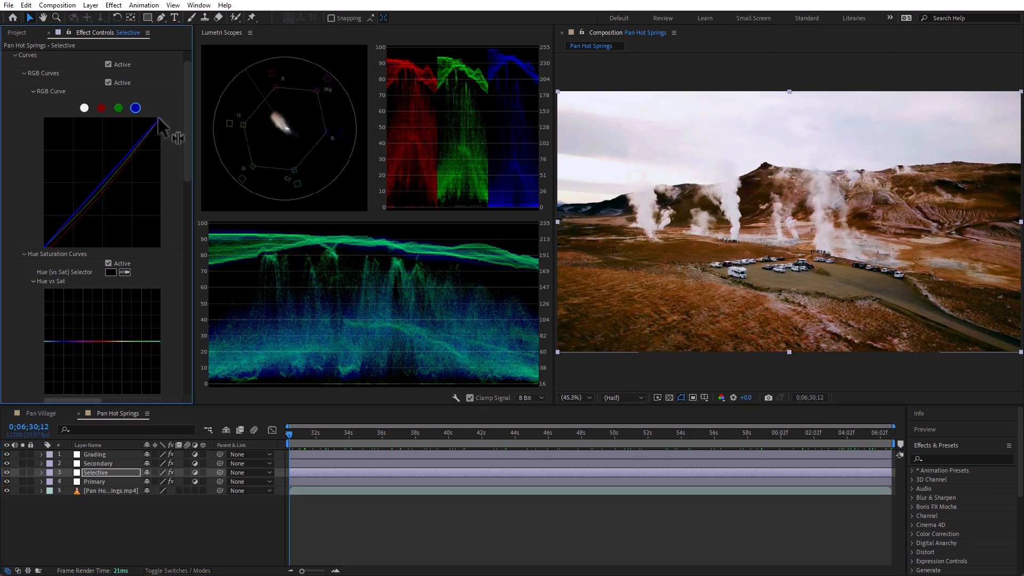
left_click_drag(159, 117, 160, 122)
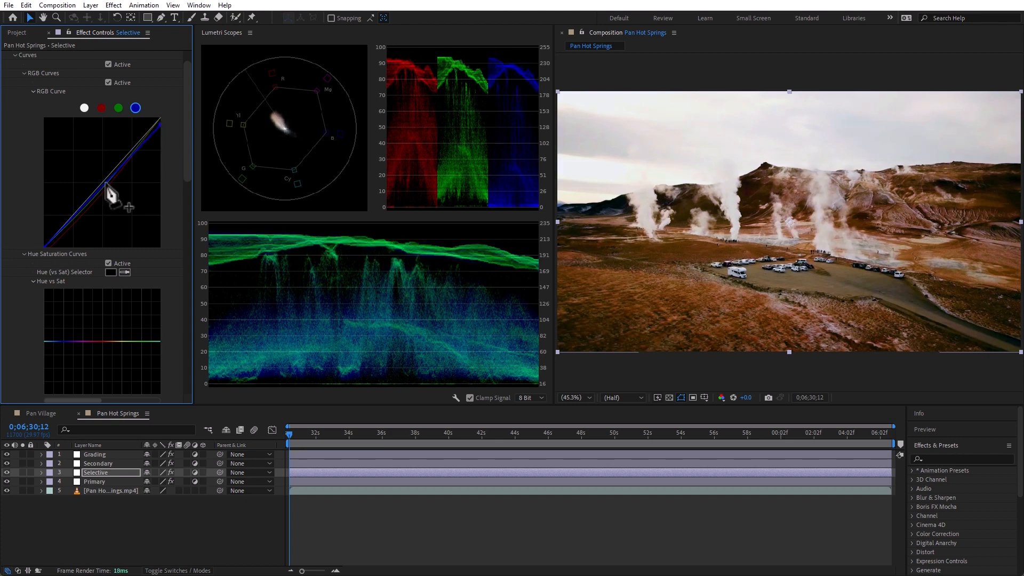
left_click_drag(106, 184, 80, 195)
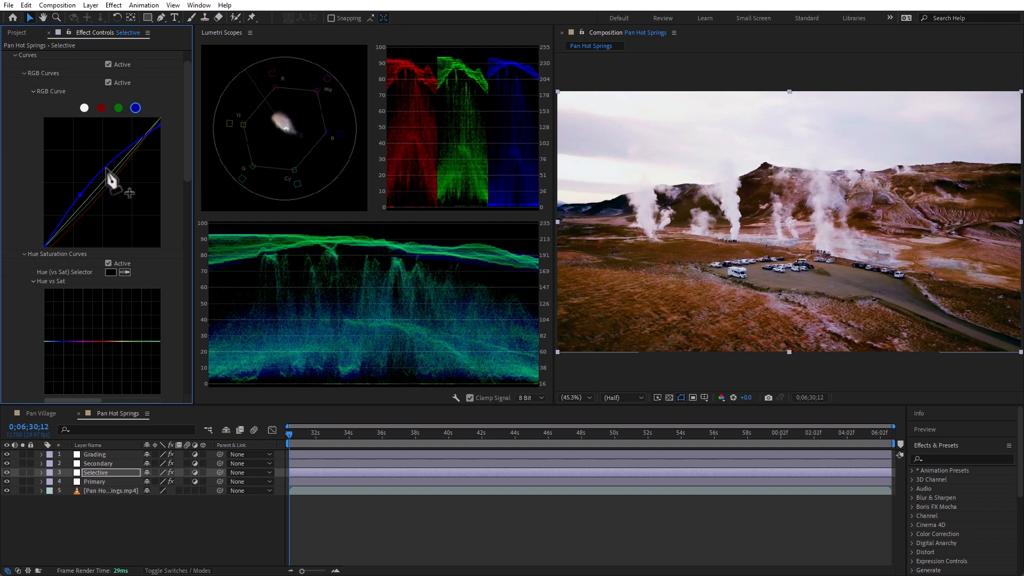
left_click_drag(107, 176, 107, 174)
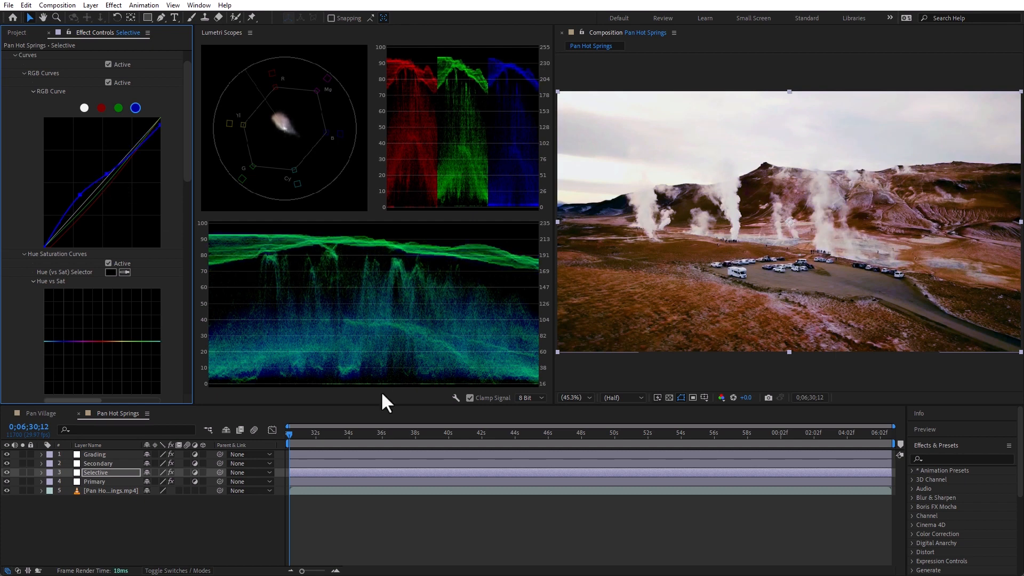
left_click_drag(304, 441, 251, 471)
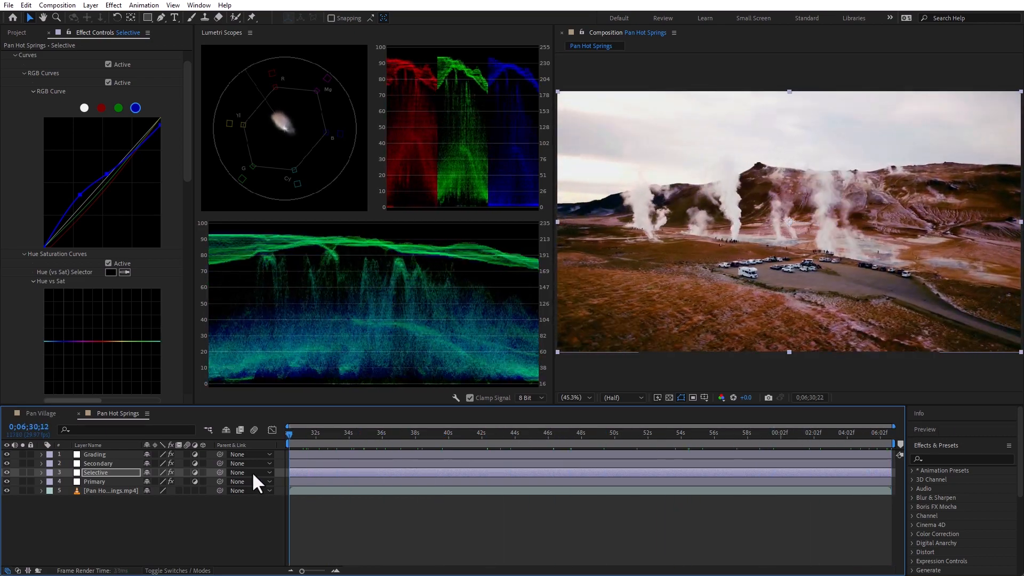
Step: Compare the corrected image with the original by soloing and unsoloing the Pan Hot Springs footage layer
left_click(250, 472)
left_click(27, 511)
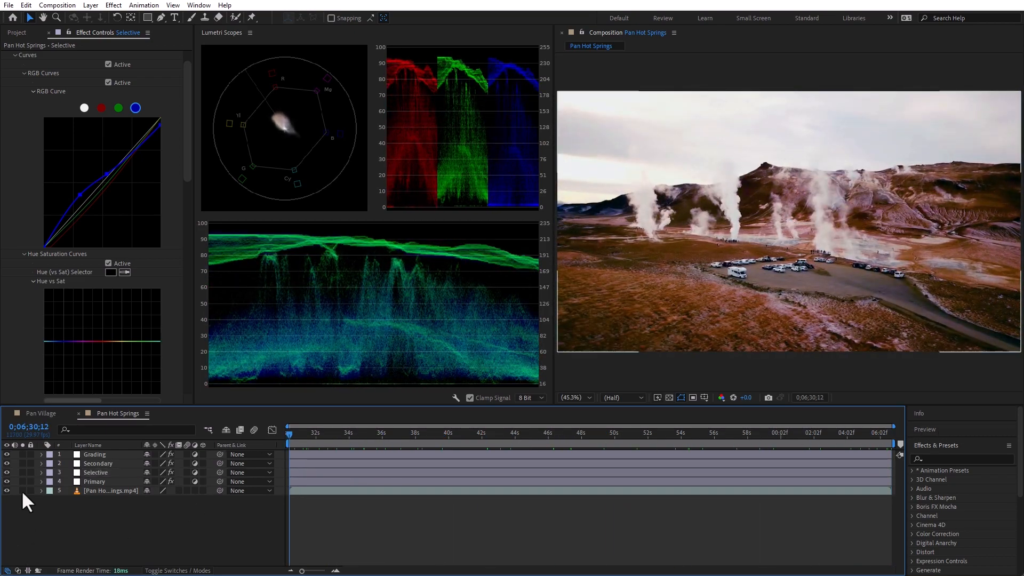
left_click(22, 490)
left_click(22, 490)
left_click(23, 490)
left_click(22, 490)
Step: On the Secondary layer, key the brown ground in HSL Secondary with set and added color samples, and show the mask as White/Black
left_click(98, 462)
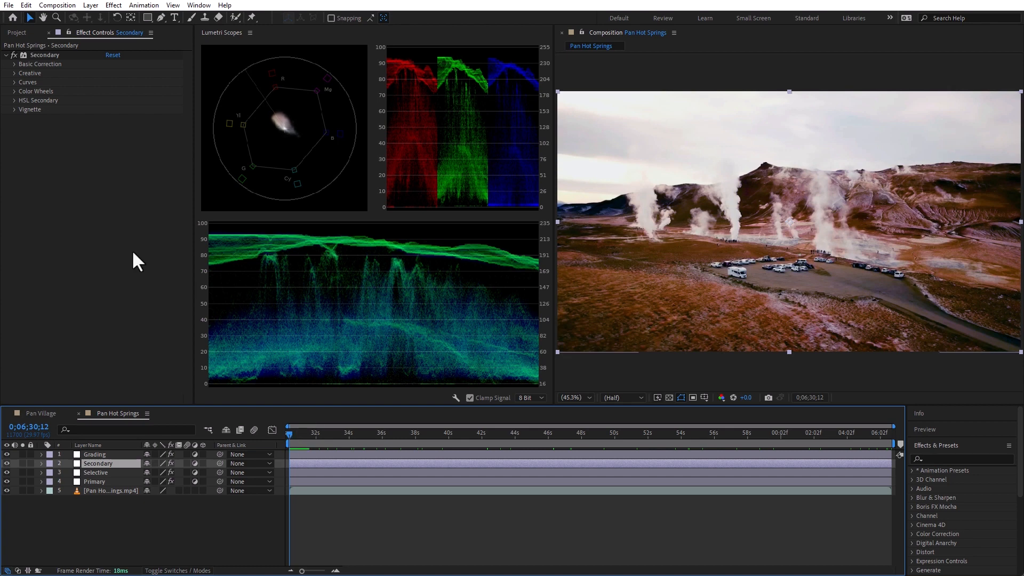
left_click(14, 100)
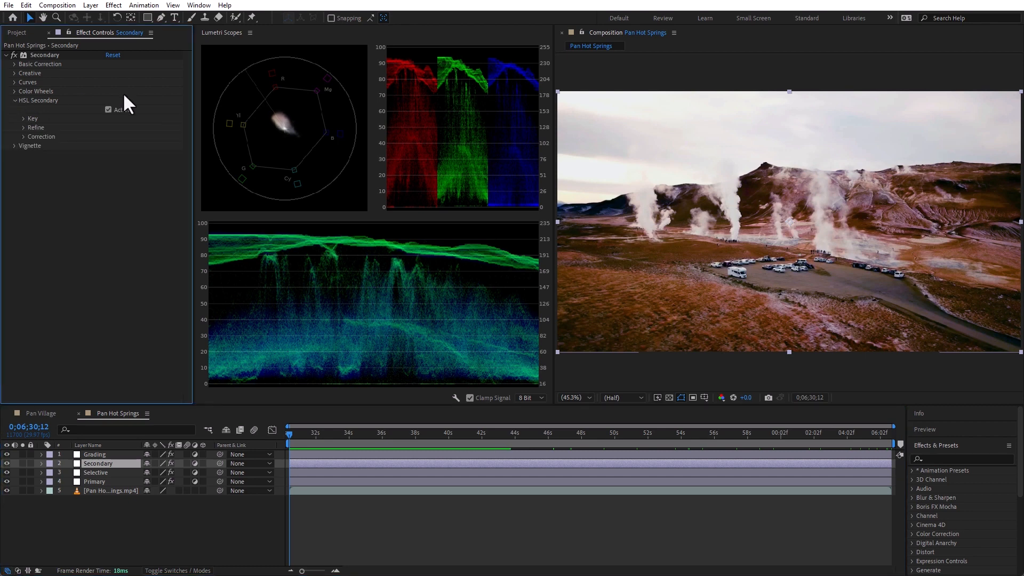
left_click(24, 118)
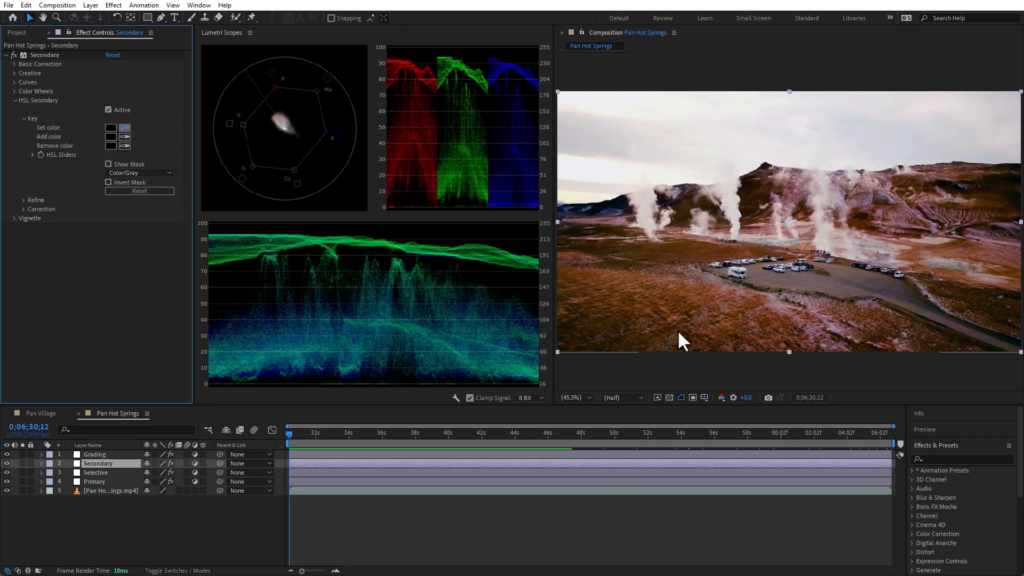
left_click(679, 339)
left_click(120, 137)
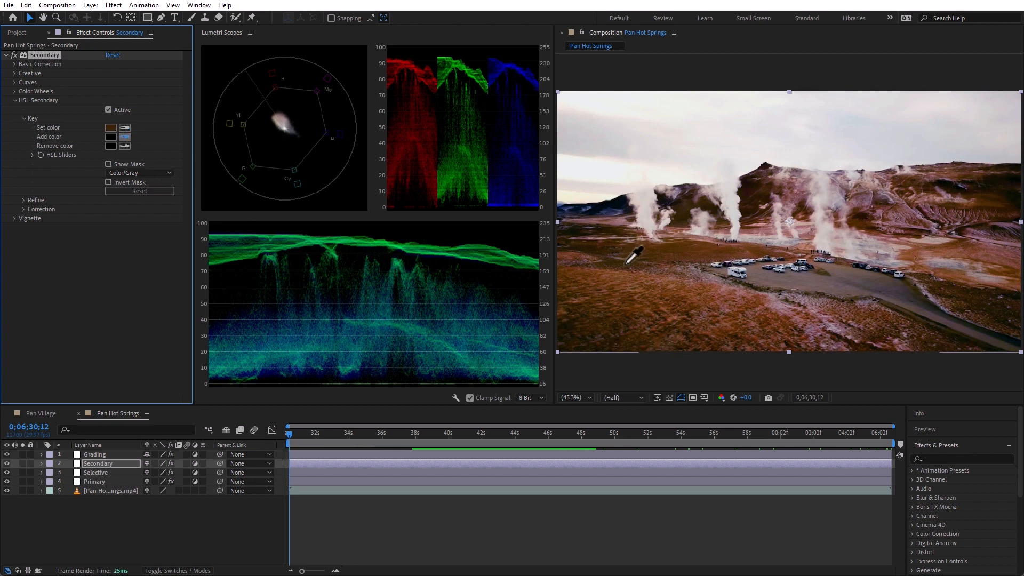
left_click(665, 293)
left_click(109, 165)
left_click(145, 173)
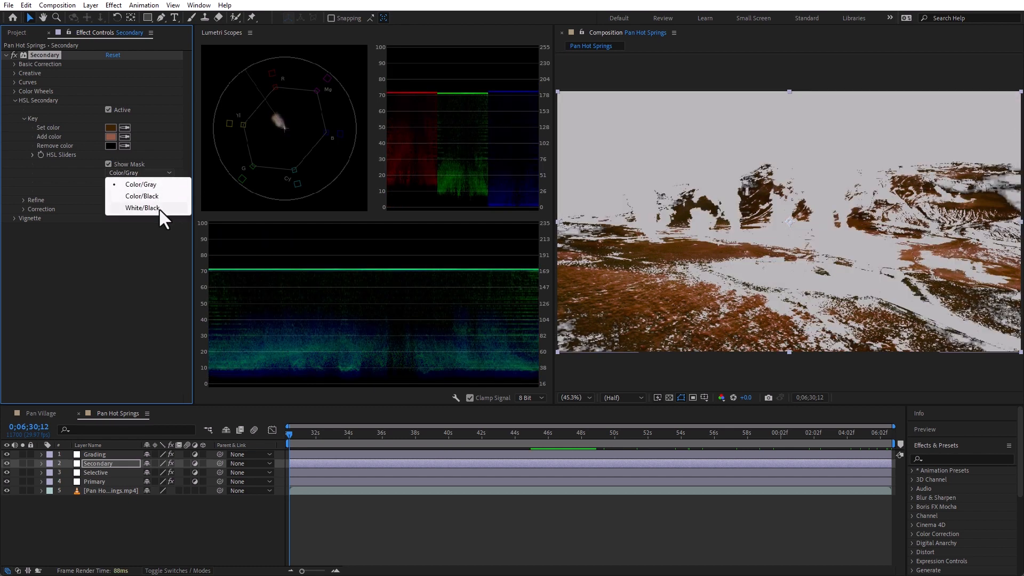
left_click(159, 207)
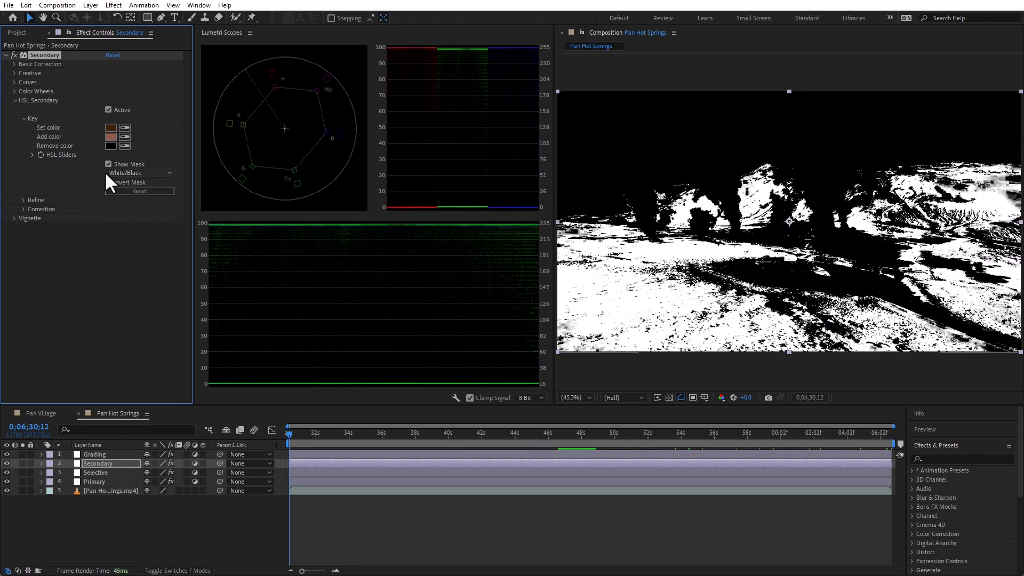
Step: Widen the ground key's hue, saturation and lightness ranges, set its blur to 3.6, and hide the mask
left_click(23, 200)
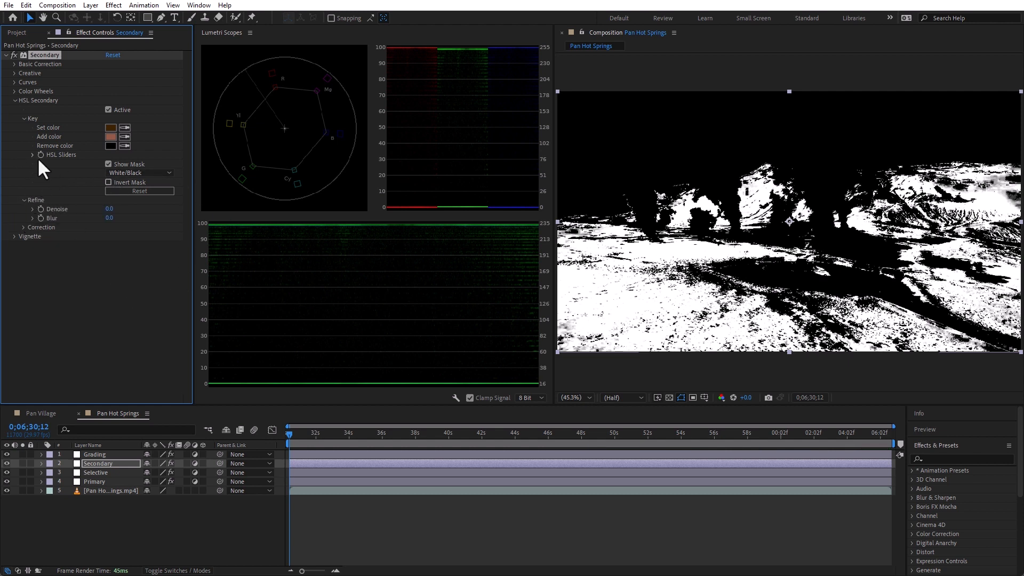
left_click(31, 155)
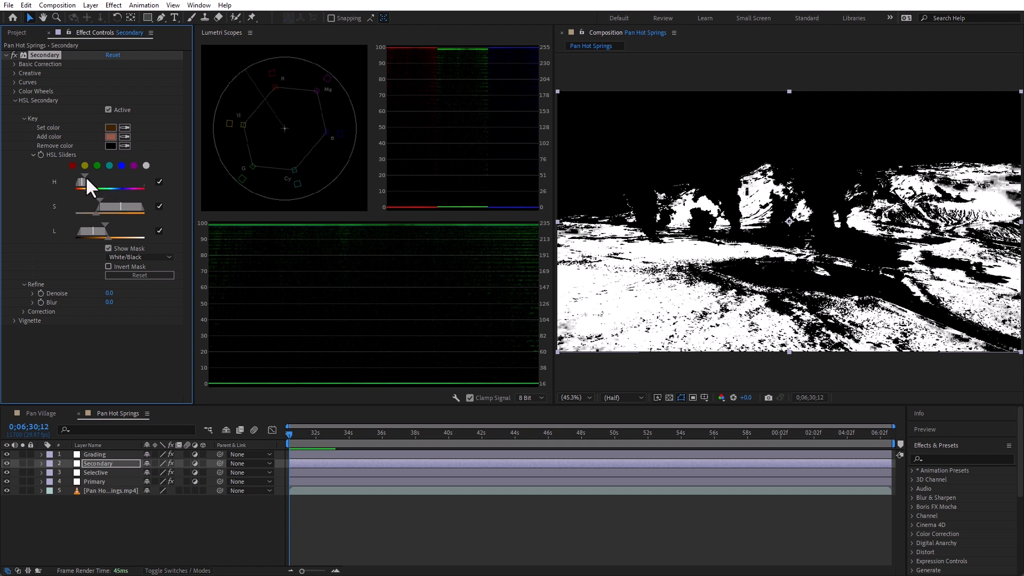
left_click_drag(83, 175, 116, 222)
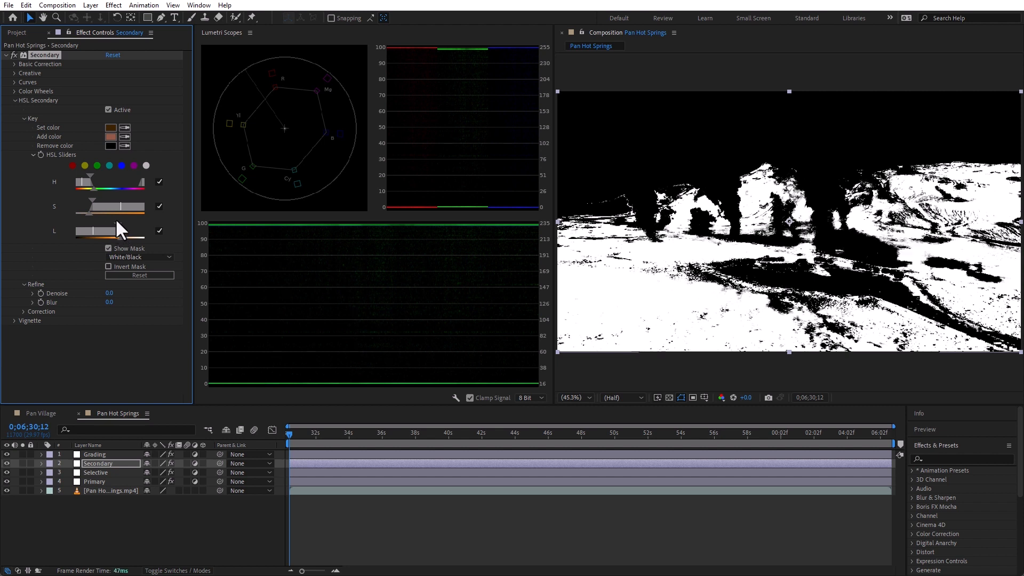
left_click(33, 155)
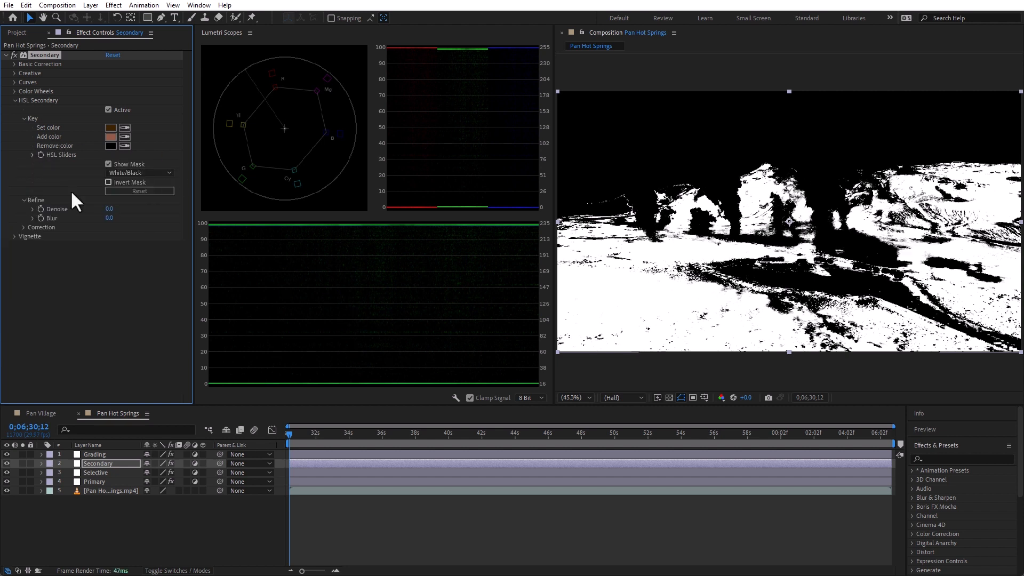
left_click_drag(109, 219, 128, 224)
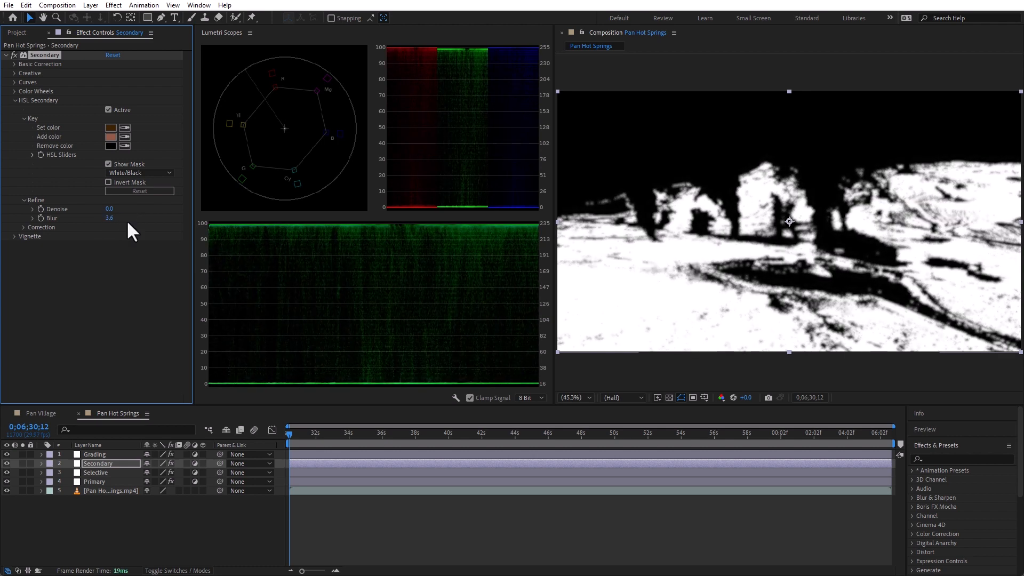
left_click(108, 164)
Step: Shift the keyed ground's correction color wheel slightly toward yellow-green and scrub the clip to check it
left_click(23, 227)
left_click(32, 236)
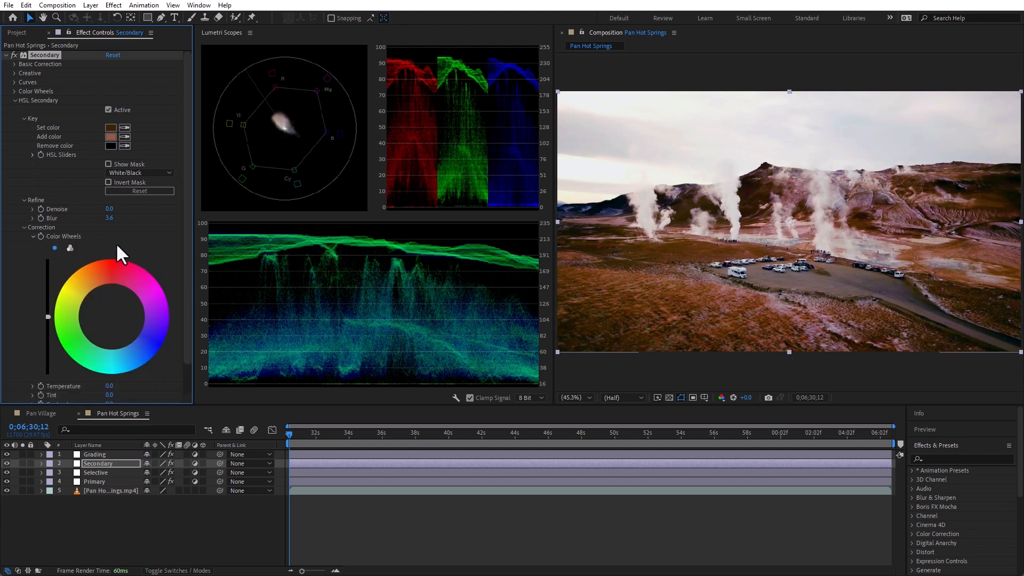
mouse_move(110, 315)
left_mouse_down()
mouse_move(126, 353)
mouse_move(118, 360)
mouse_move(109, 334)
left_mouse_up()
scroll(89, 364, "down", 3)
left_click_drag(112, 388, 144, 397)
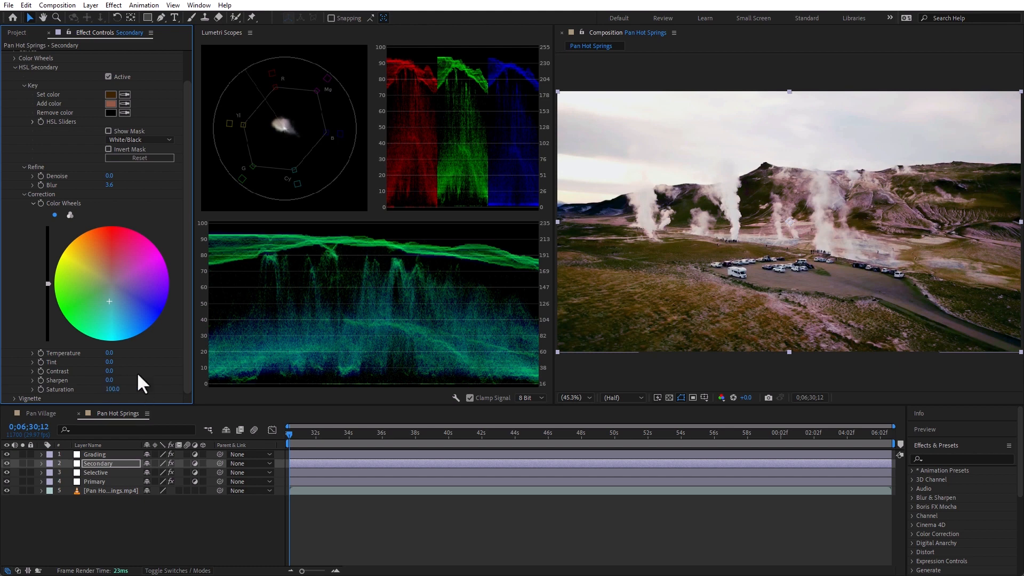
left_click_drag(110, 302, 105, 287)
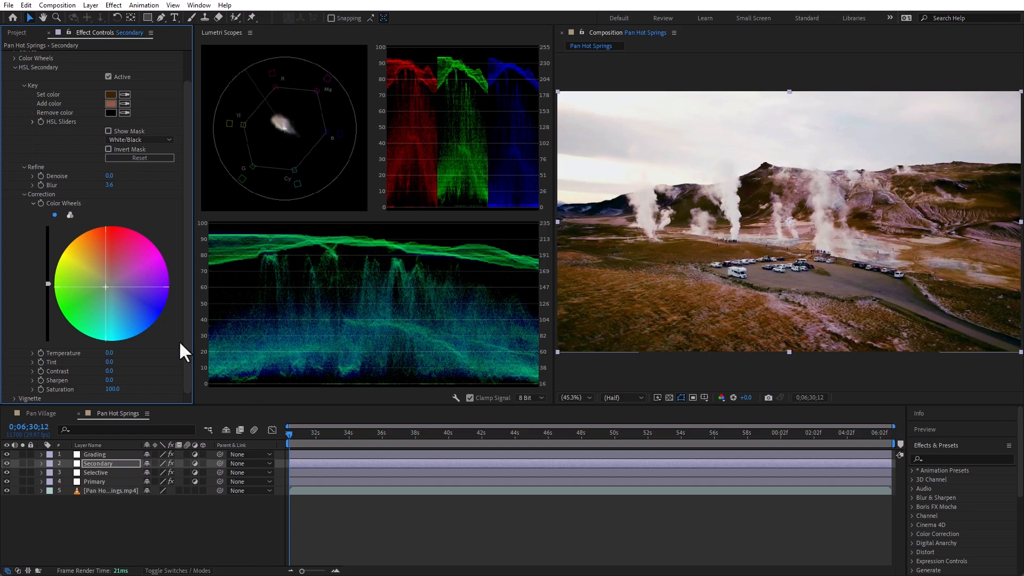
left_click(308, 426)
left_click_drag(315, 434, 100, 442)
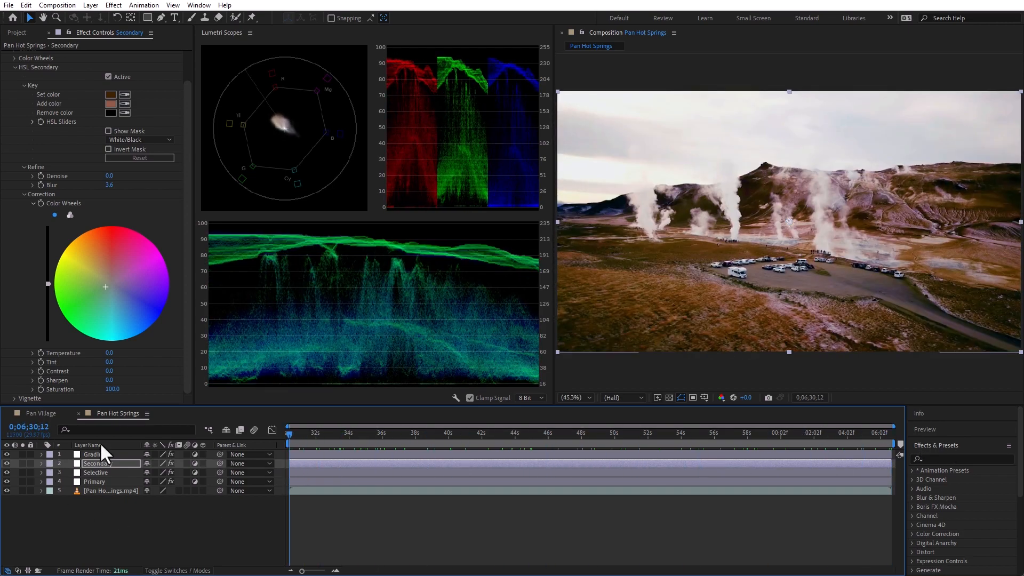
Step: Try the SL BLUE ICE and SL BLEACH NDR creative looks on the Grading layer and scrub through the clip
left_click(96, 455)
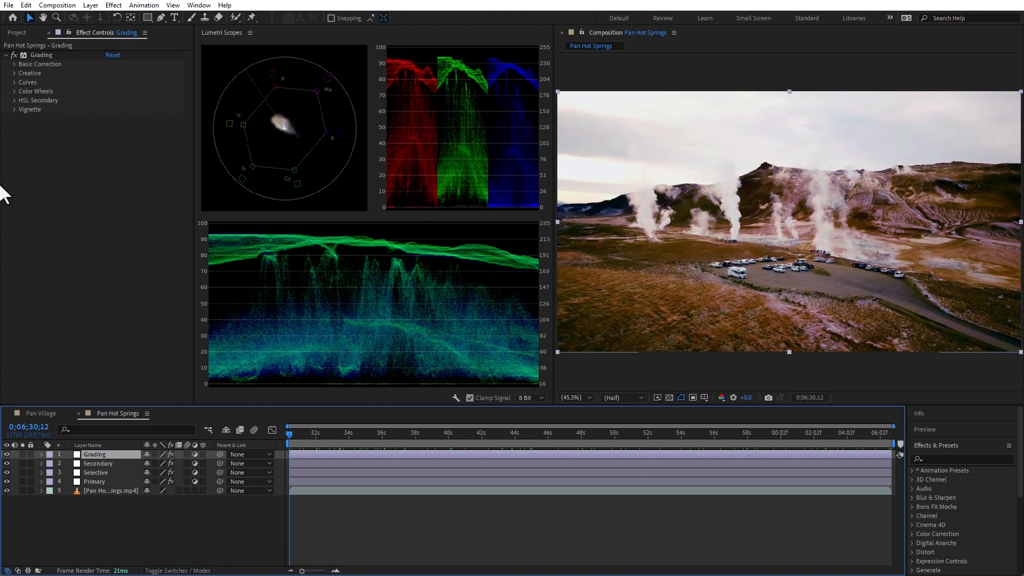
left_click(14, 74)
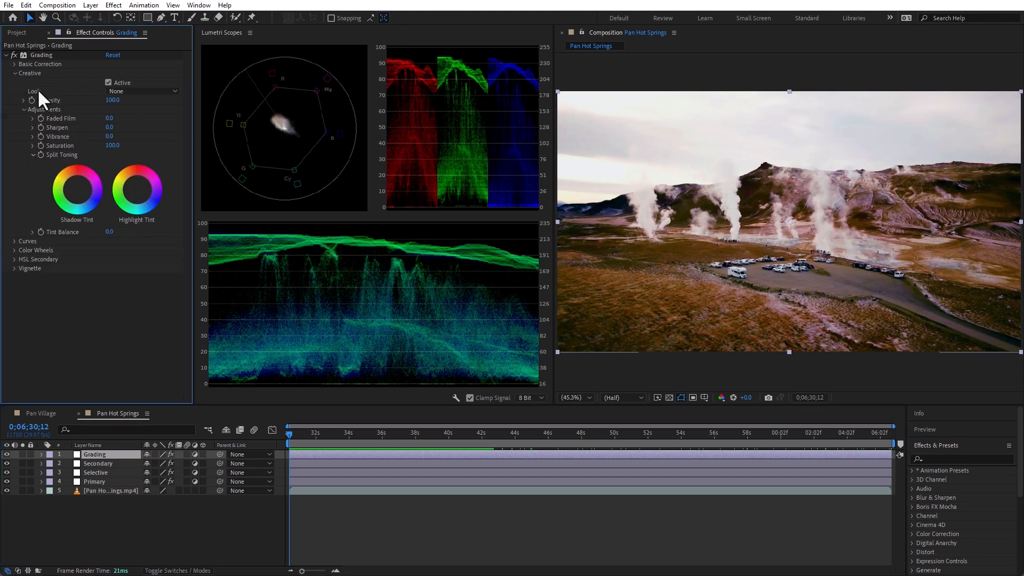
left_click(136, 91)
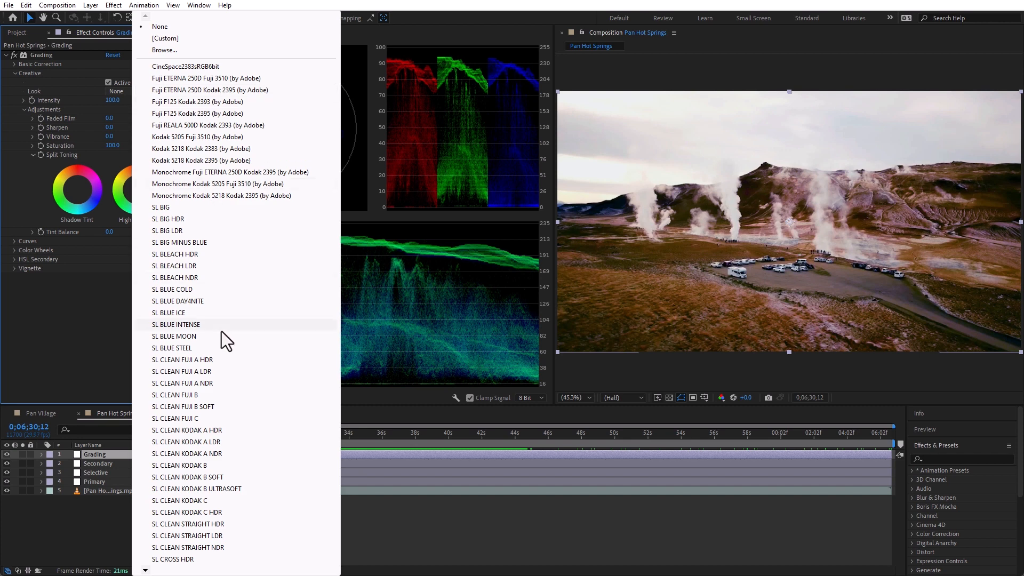
left_click(218, 316)
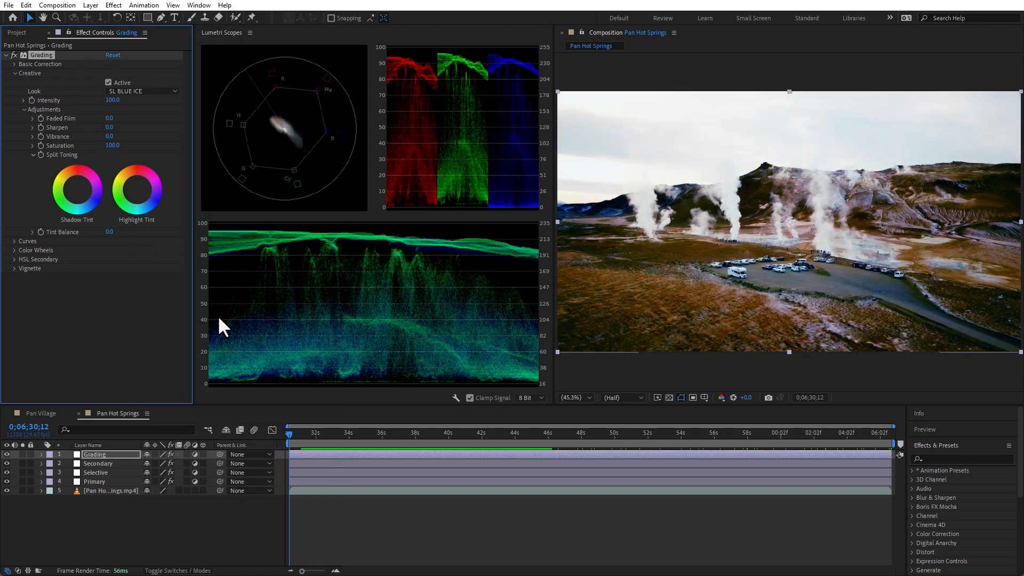
left_click(139, 96)
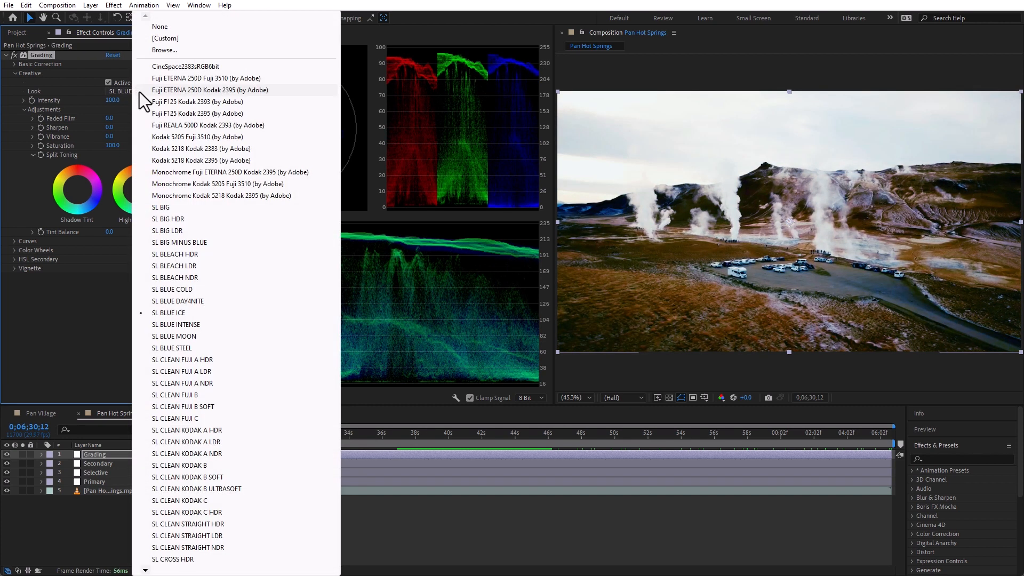
left_click(212, 277)
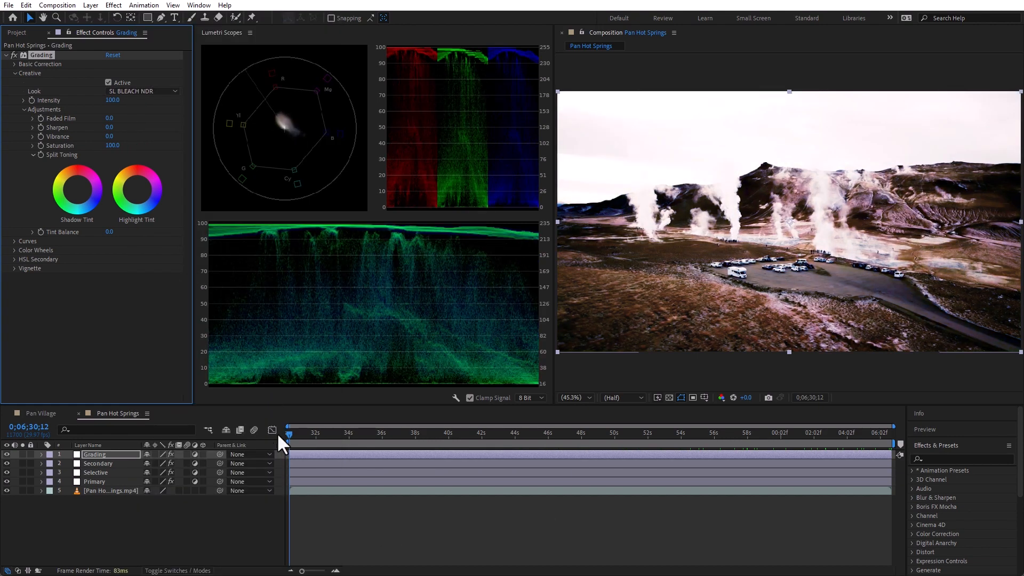
left_click_drag(313, 434, 785, 420)
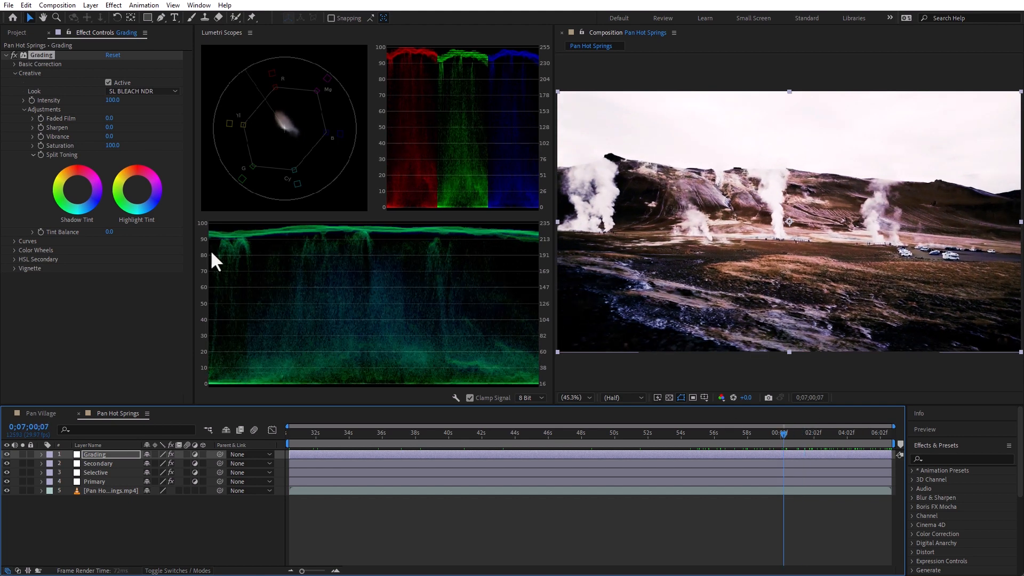
Step: Set the Grading layer's creative look to SL GOLD RUSH HDR and scrub through the clip to review it
left_click(142, 91)
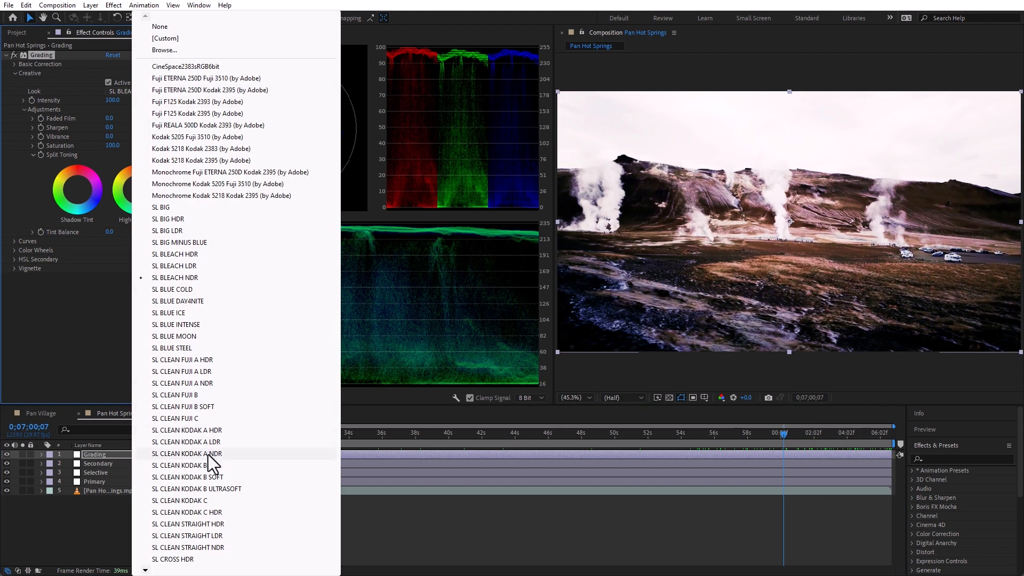
mouse_move(145, 571)
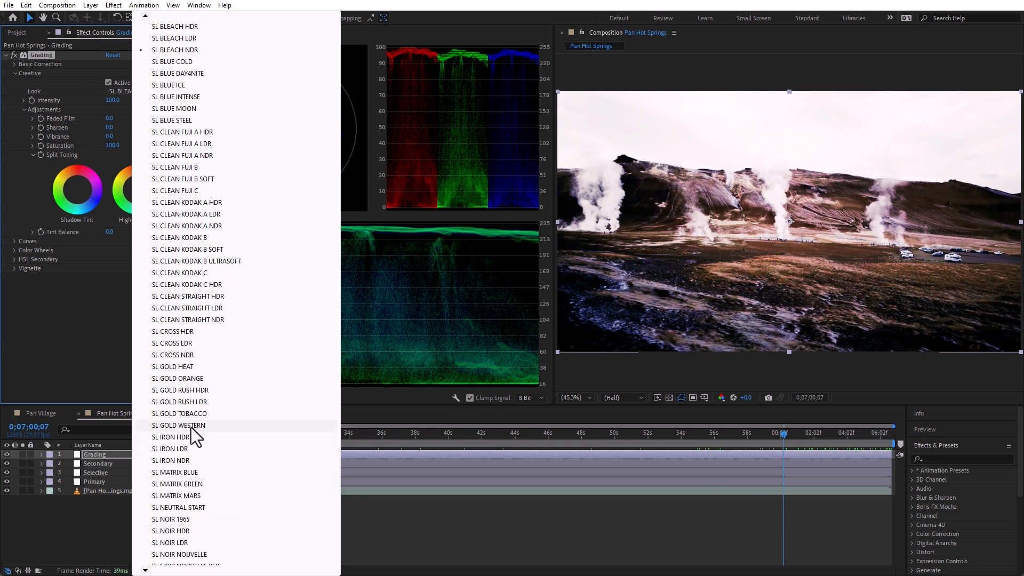
left_click(198, 390)
left_click_drag(333, 434, 881, 428)
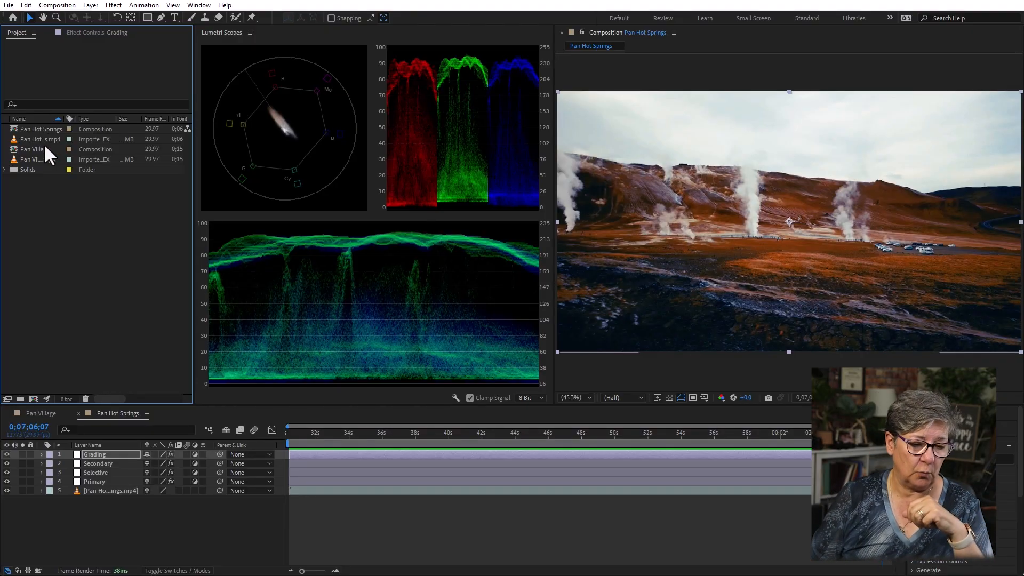
Step: Create a new composition from the Pan Hot Springs.mp4 footage and select its layer
left_click(18, 142)
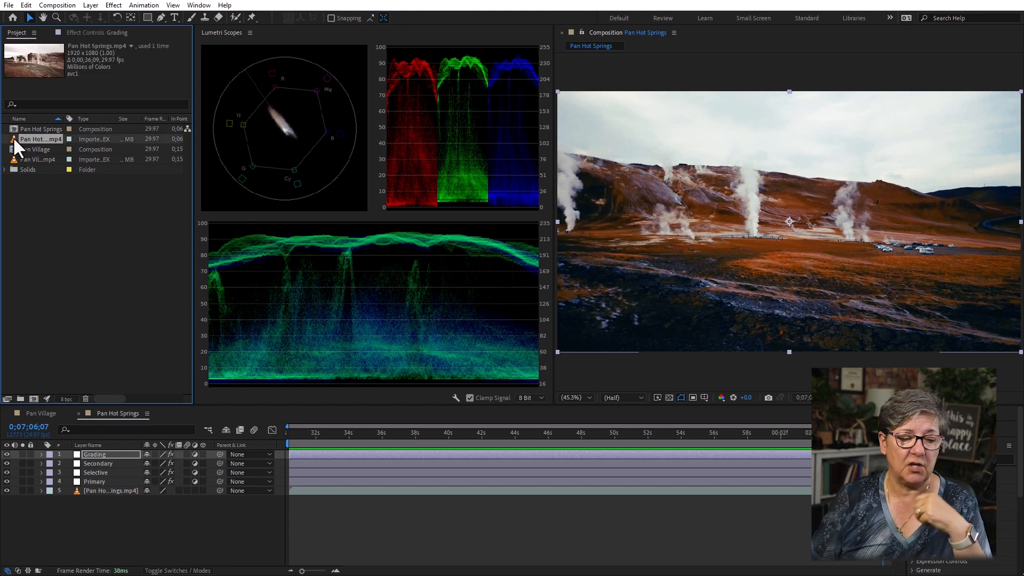
left_click_drag(13, 135, 33, 398)
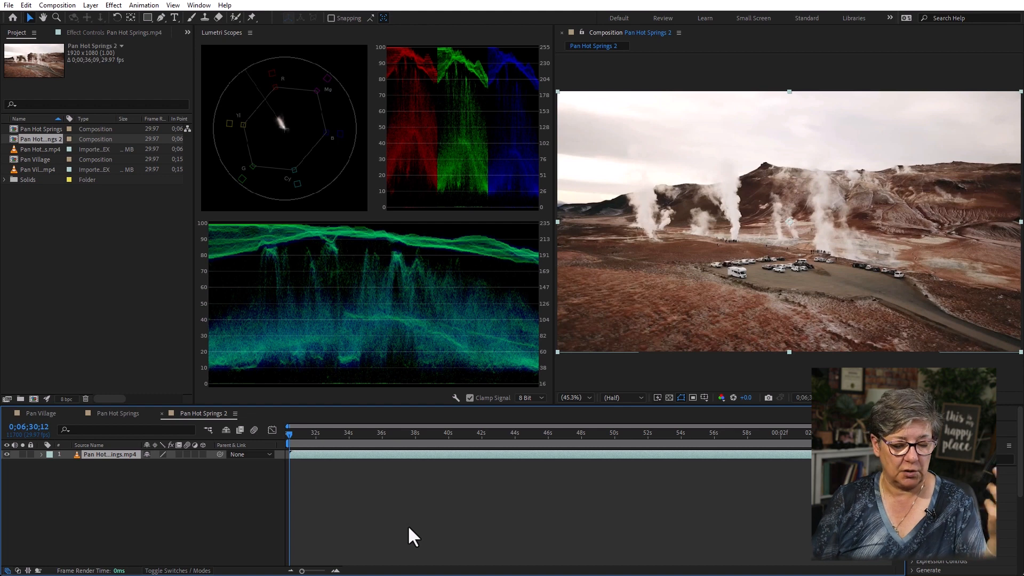
left_click(406, 530)
left_click(117, 454)
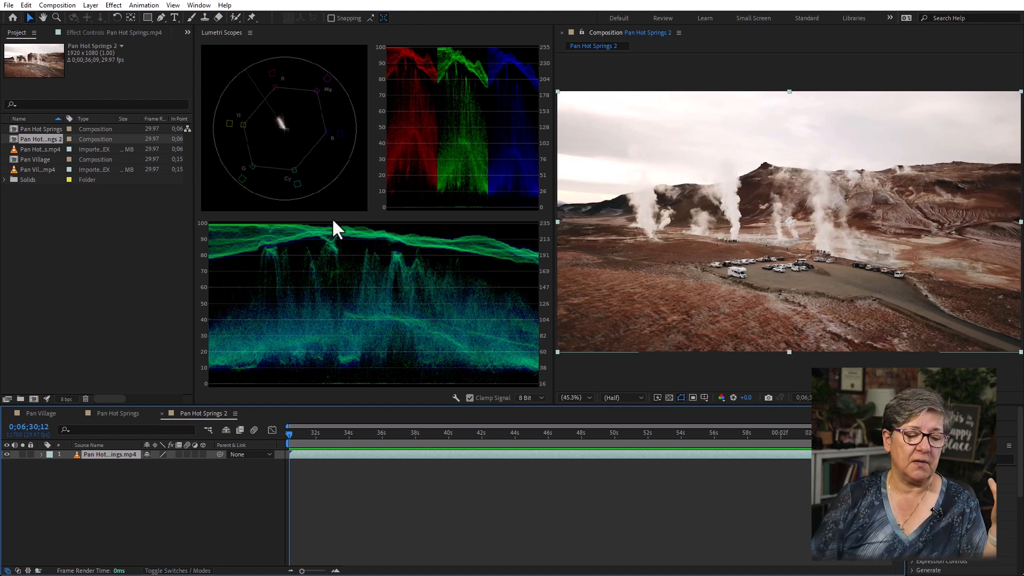
double_click(94, 239)
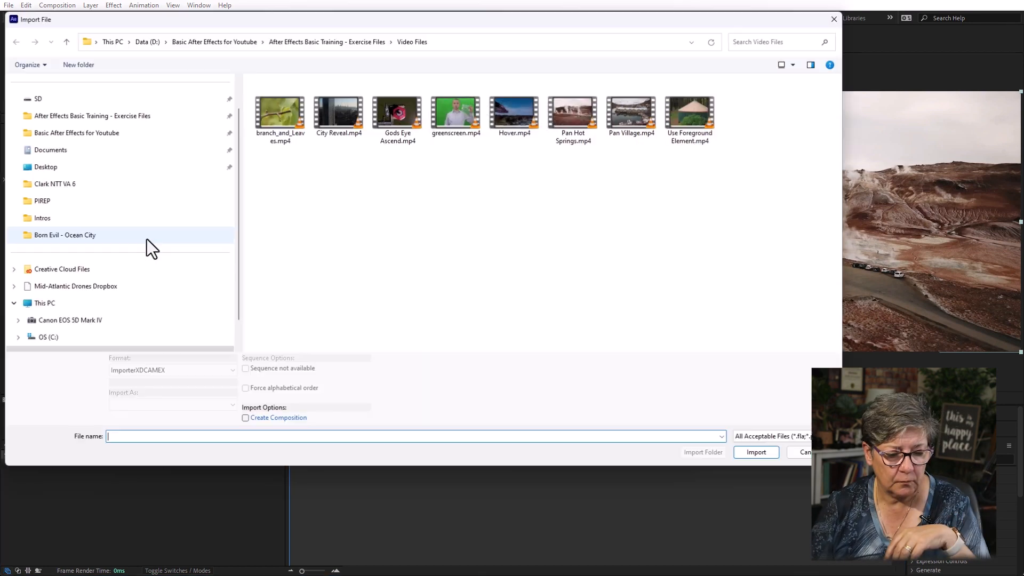
left_click(78, 165)
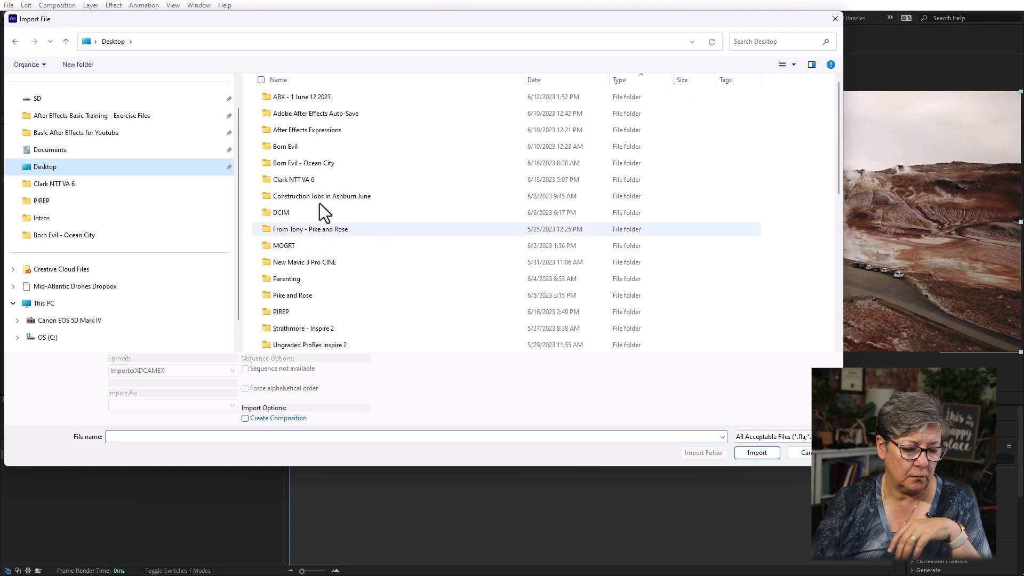
left_click_drag(21, 129, 31, 401)
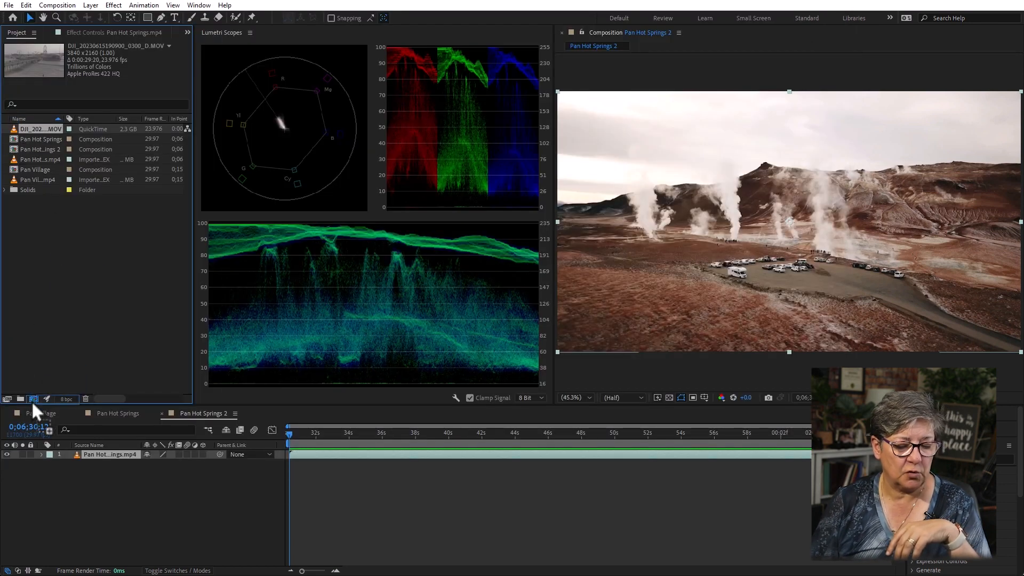
left_click(403, 496)
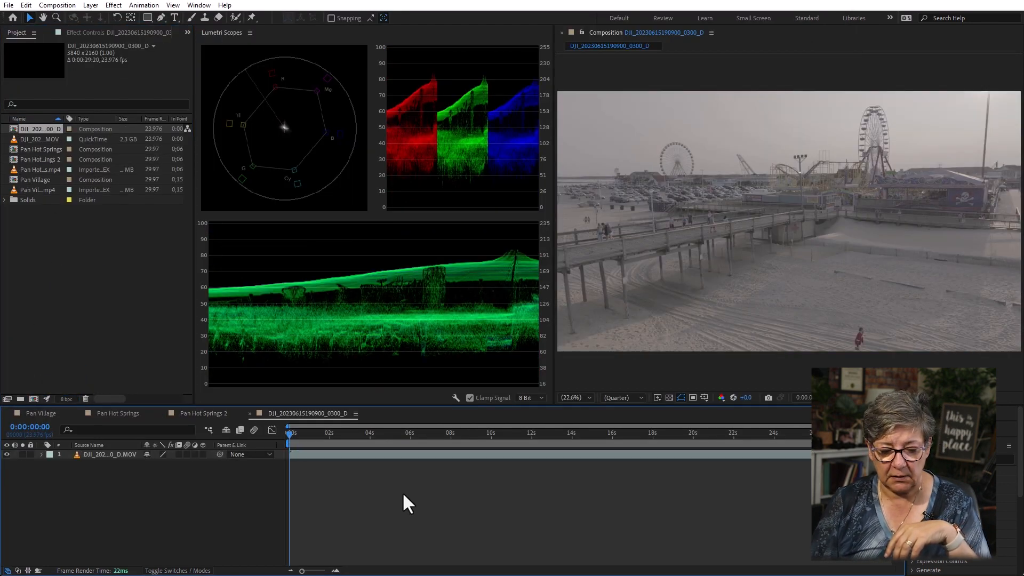
left_click_drag(334, 438, 818, 449)
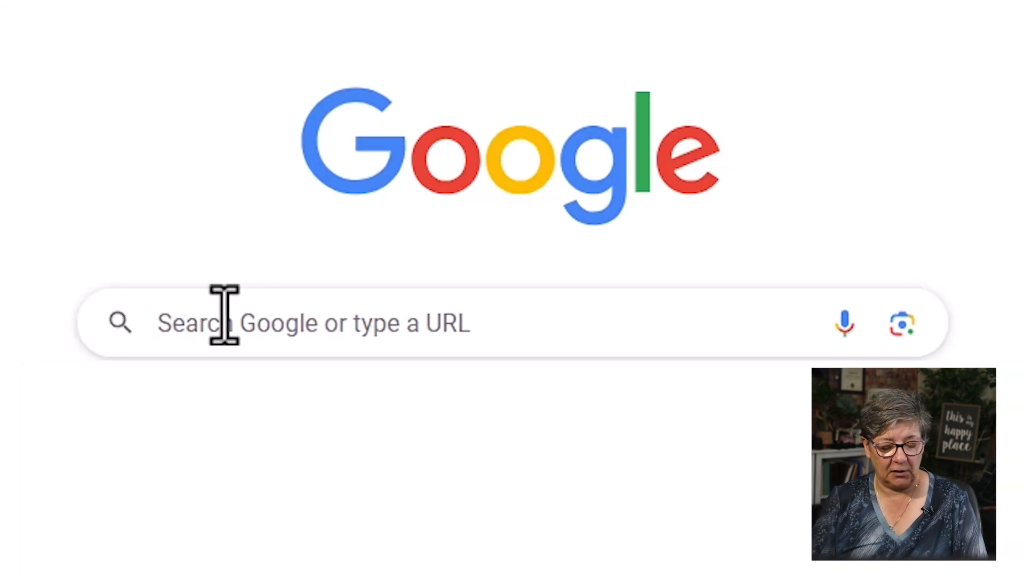
Step: In a web browser, search Google for "Mavic 3 Pro Cine LUT" and open DJI's D-Log to Rec.709 LUT download page
left_click(222, 313)
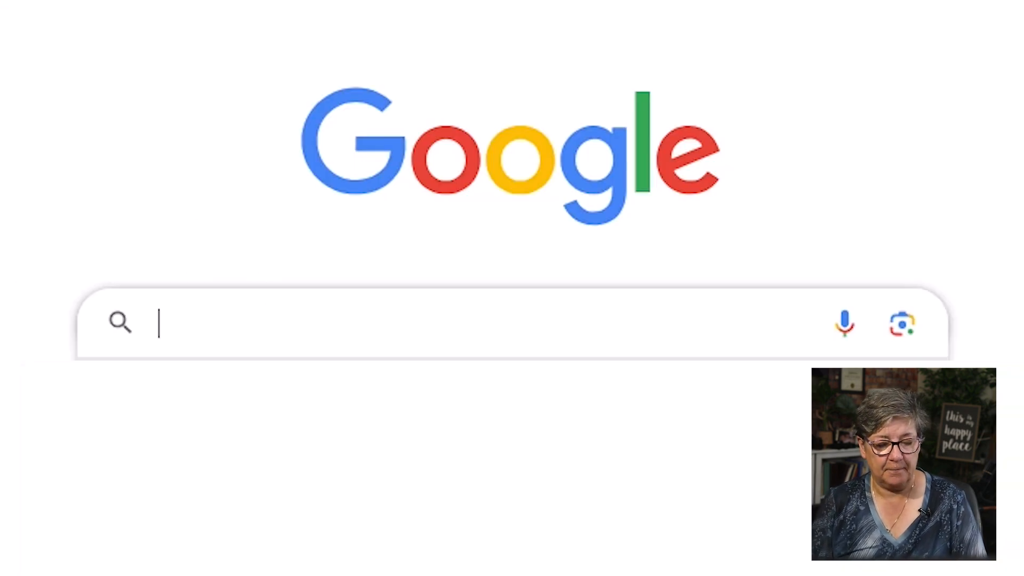
type("Mavic")
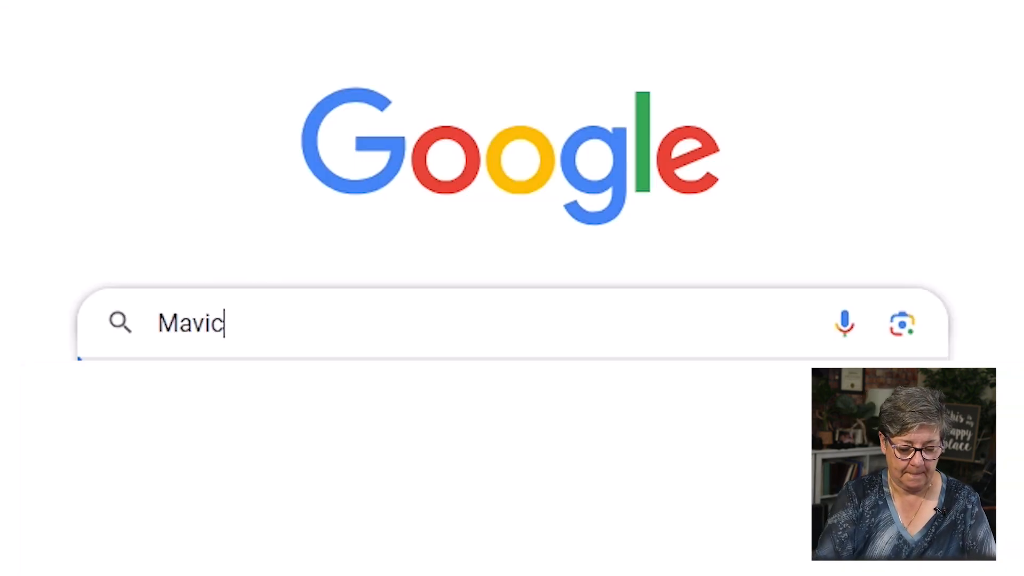
type(" 3 Pro ")
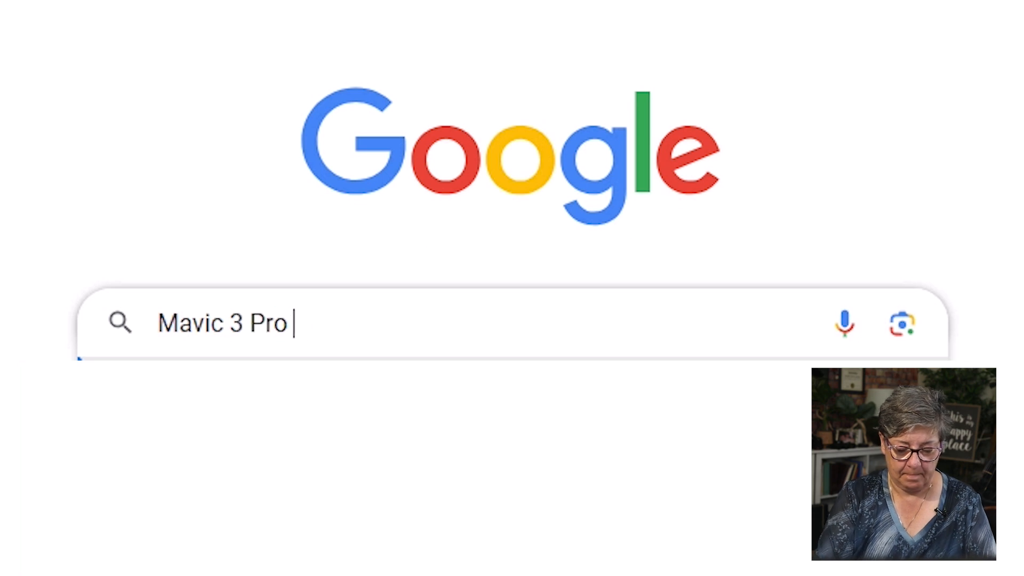
type("Cine LUT")
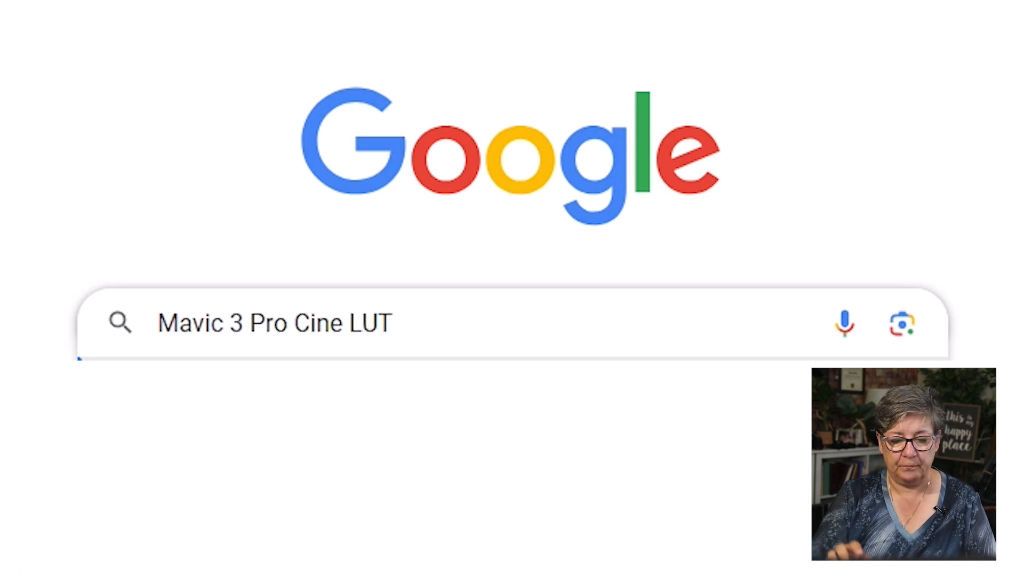
key("Return")
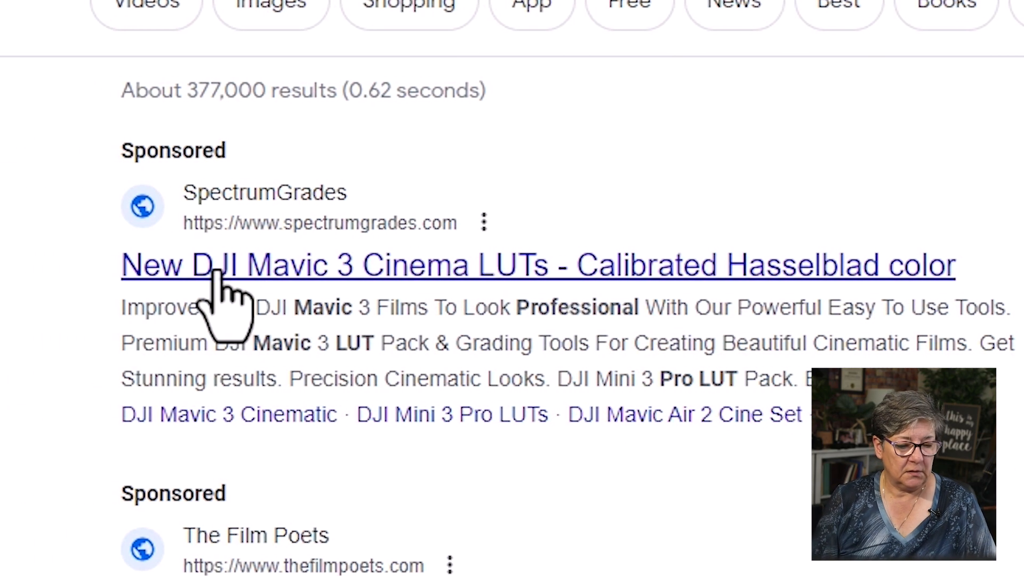
scroll(512, 288, "down", 1)
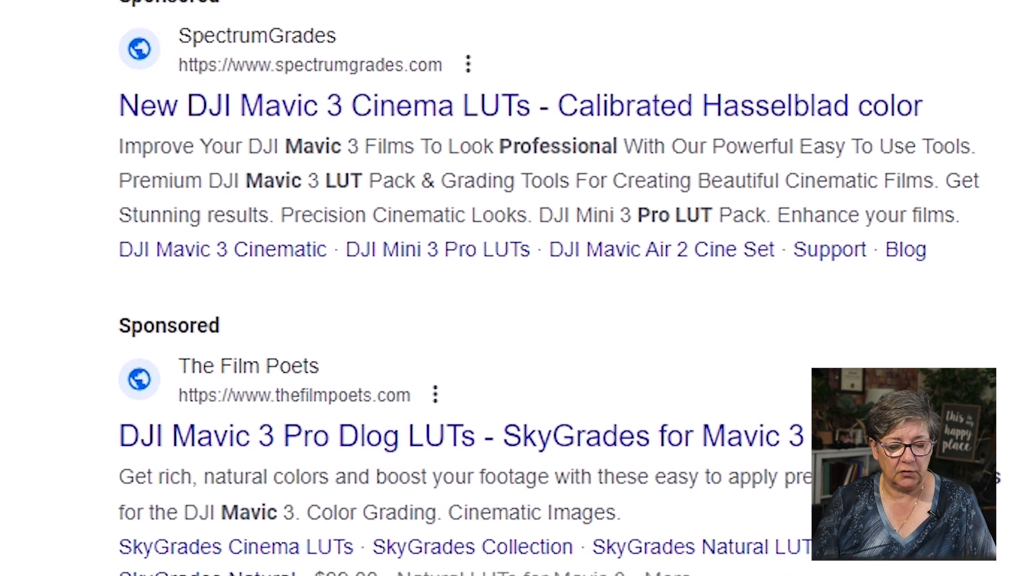
left_click(366, 486)
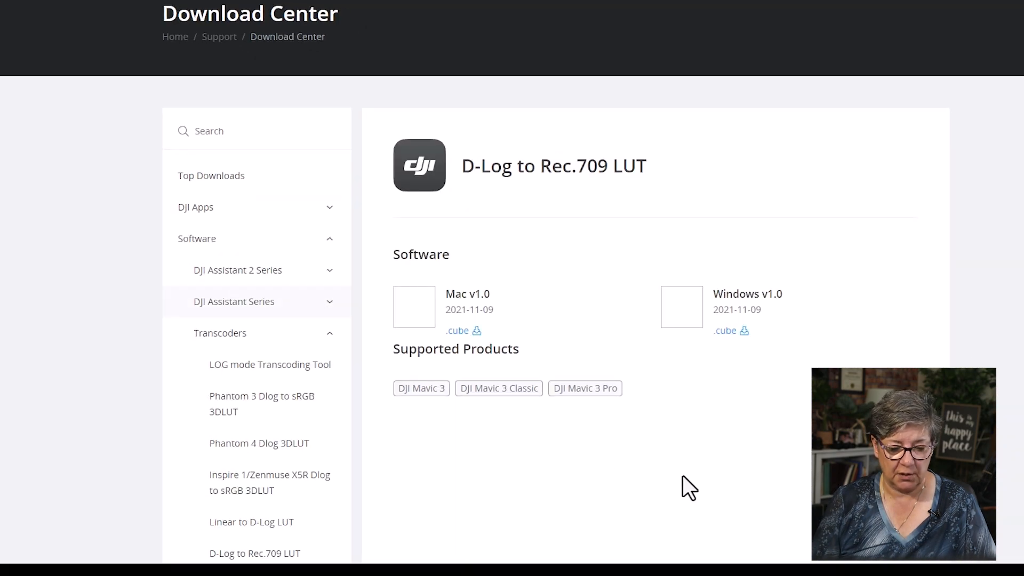
Step: Download the Windows v1.0 D-Log to Rec.709 LUT and save it as DJI Mavic 3 D-Log to Rec.709 V1.cube on the Desktop
scroll(653, 449, "down", 2)
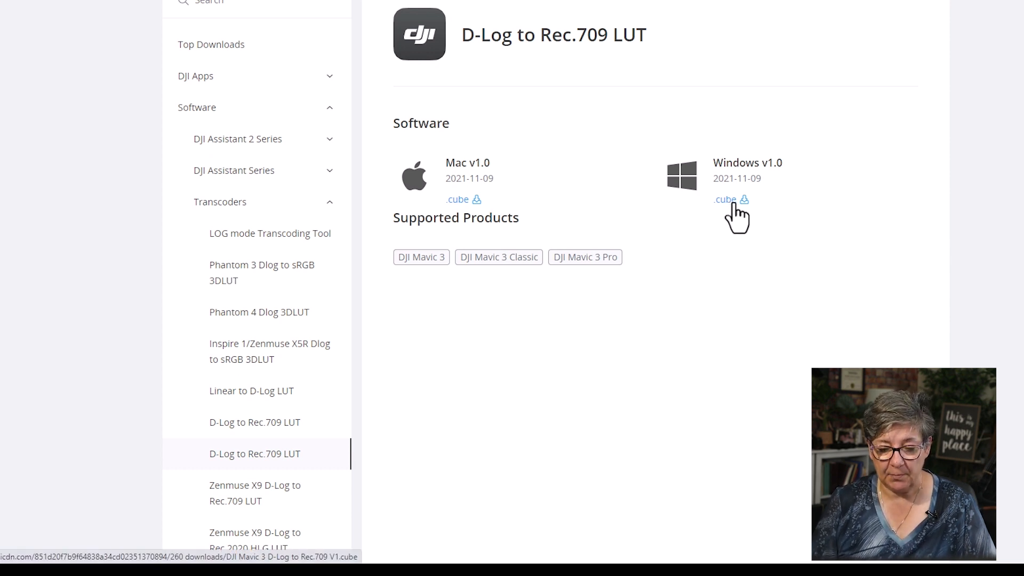
left_click(729, 201)
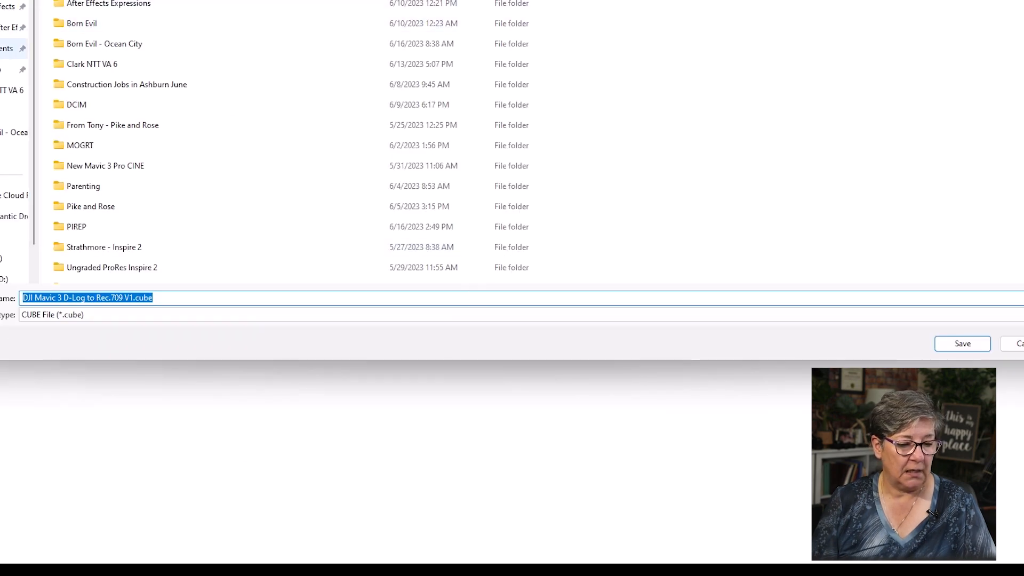
left_click(963, 345)
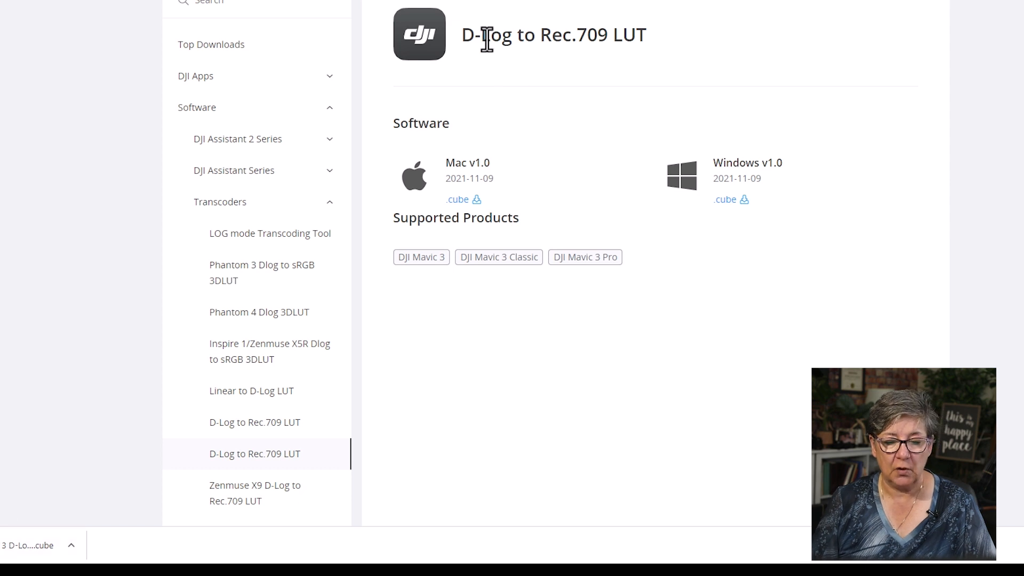
left_click_drag(463, 35, 647, 34)
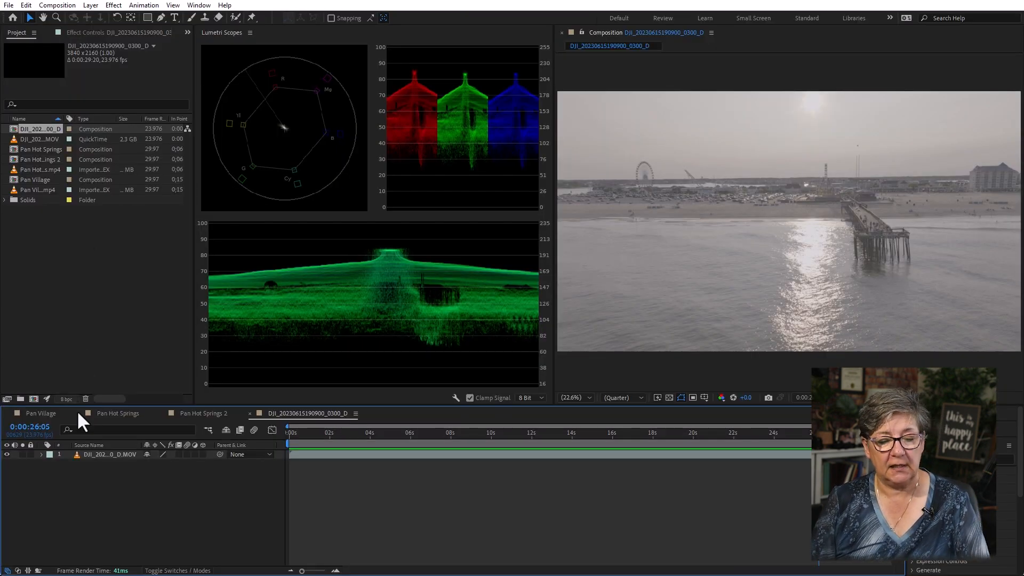
Step: Switch back to After Effects and apply the Lumetri Color effect to the DJI clip's layer
left_click(112, 455)
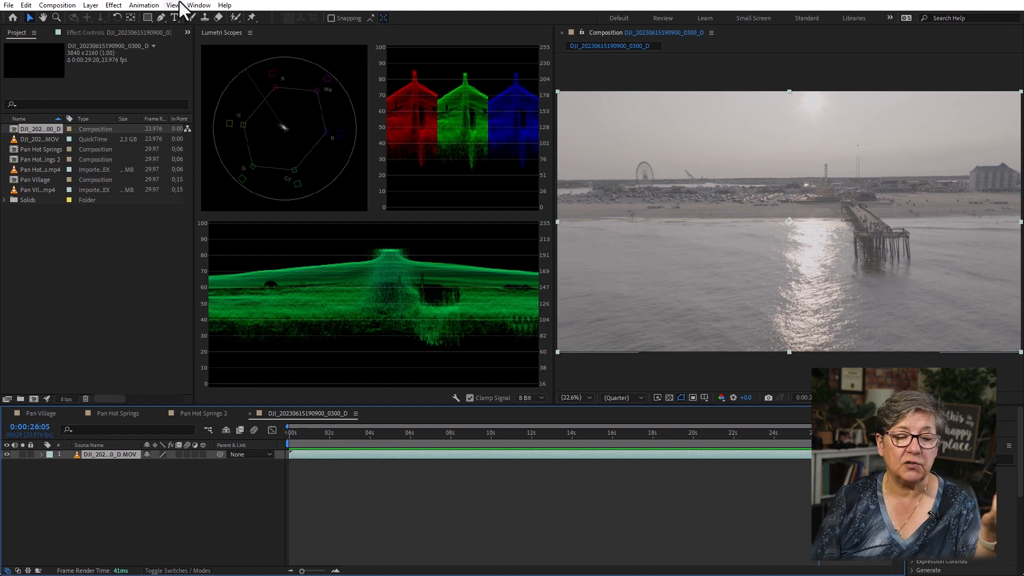
left_click(148, 7)
mouse_move(116, 7)
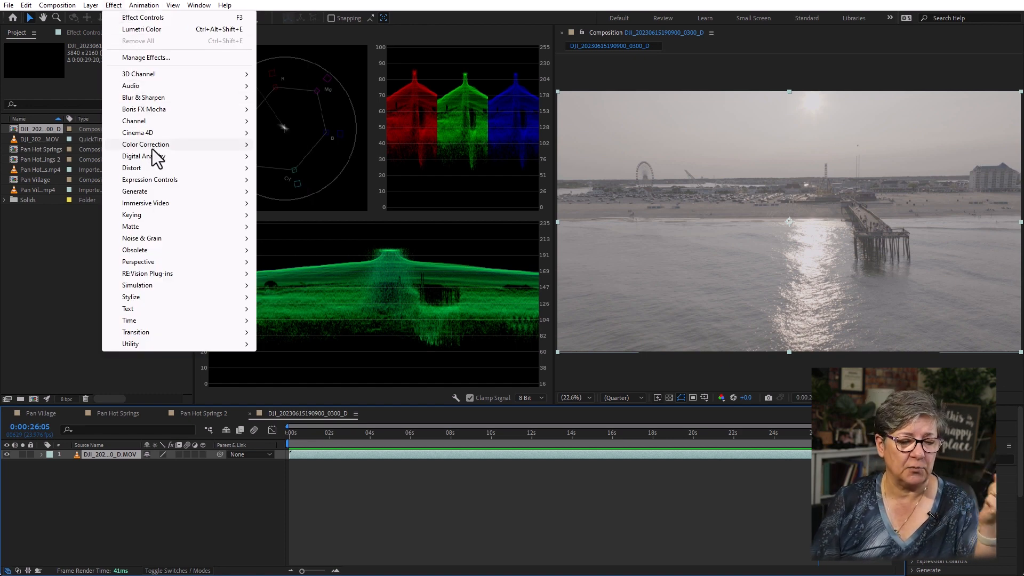
mouse_move(153, 150)
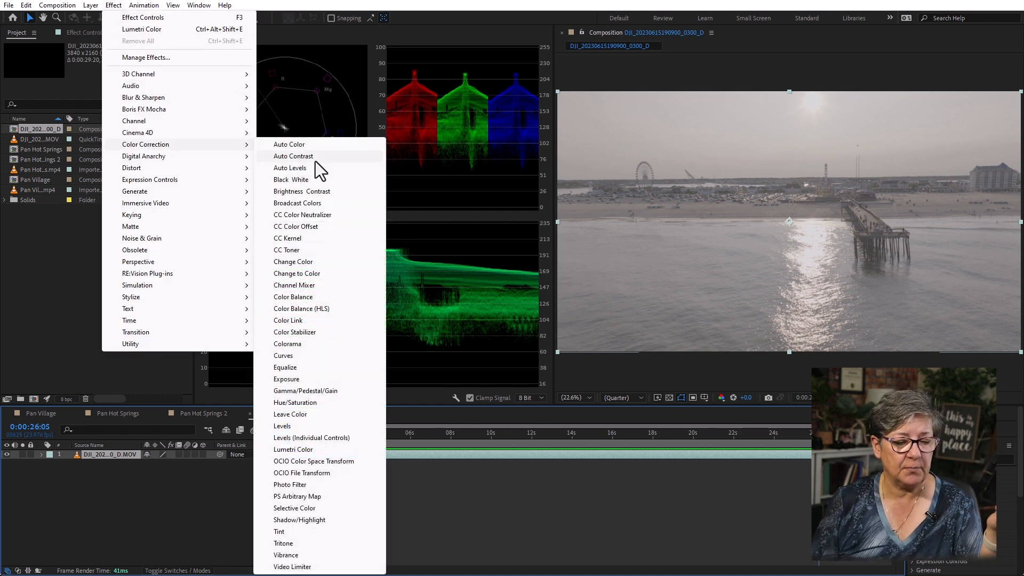
left_click(341, 450)
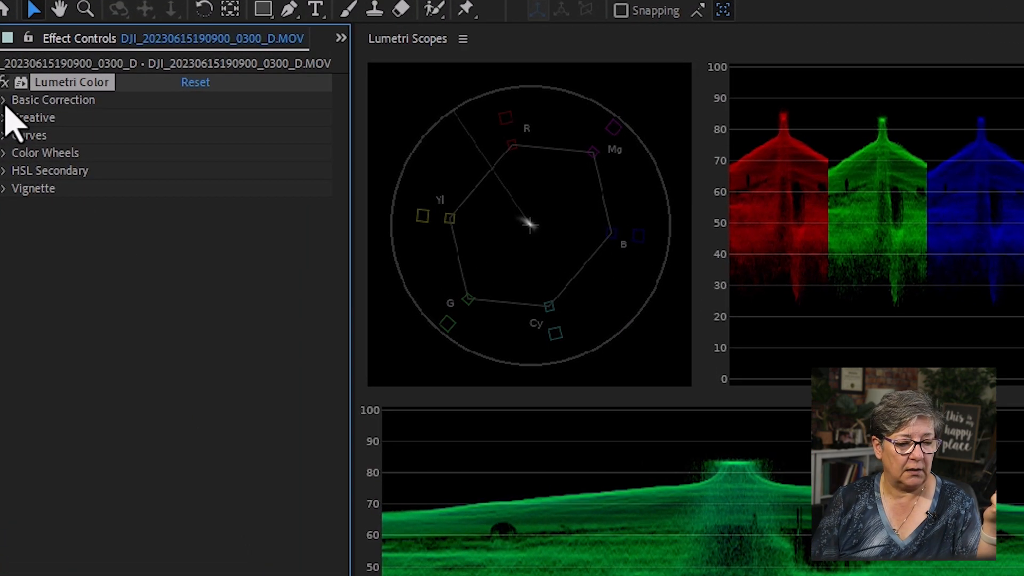
Step: Load DJI Mavic 3 D-Log to Rec.709 V1.cube from the Desktop as the Basic Correction input LUT
left_click(16, 100)
left_click(261, 136)
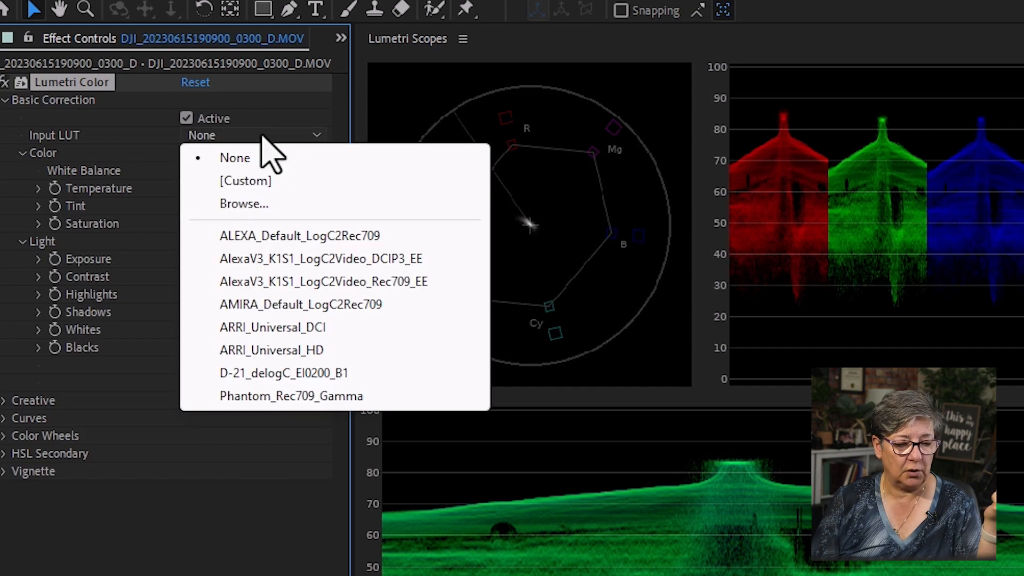
left_click(265, 203)
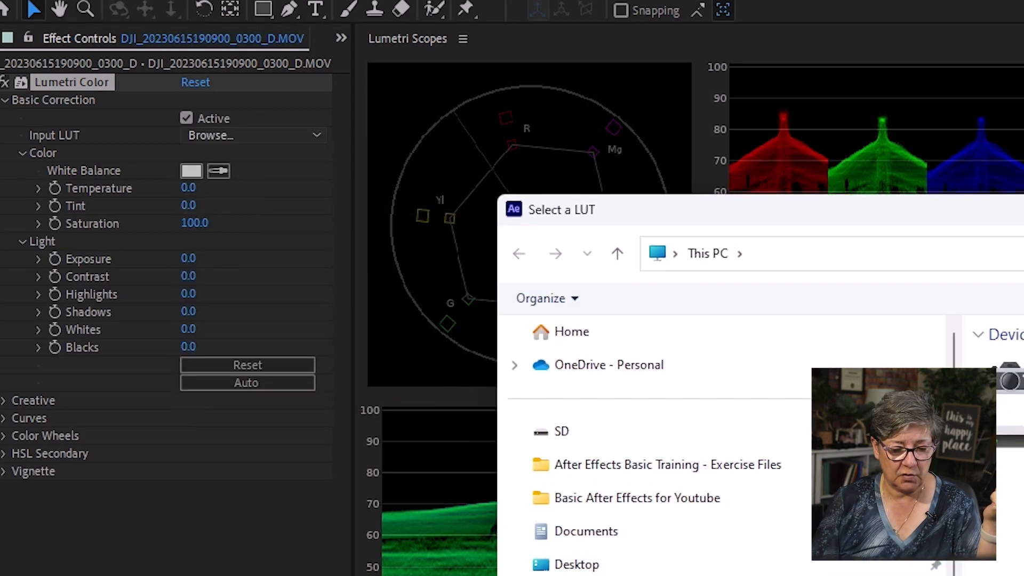
left_click(573, 564)
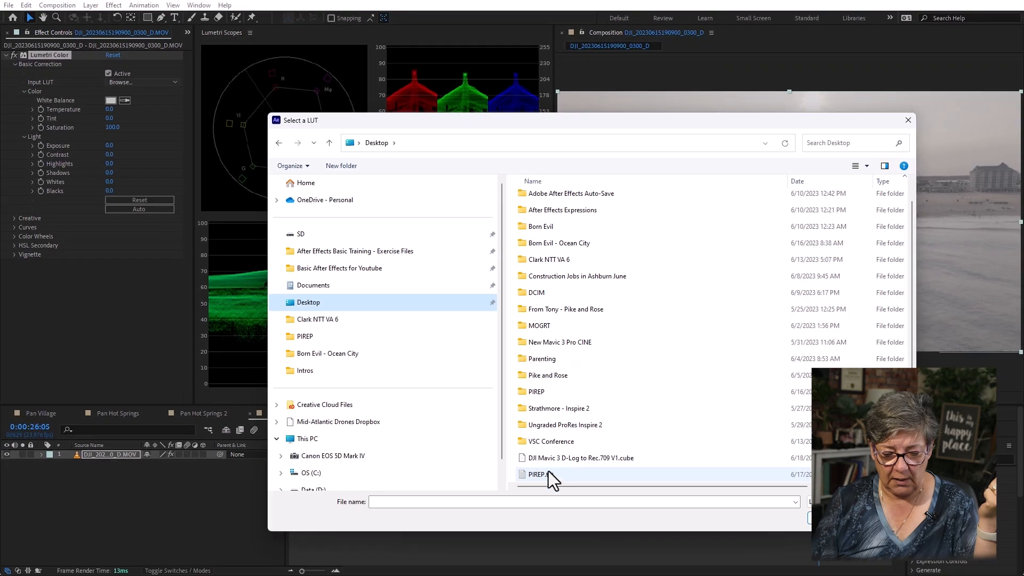
double_click(528, 457)
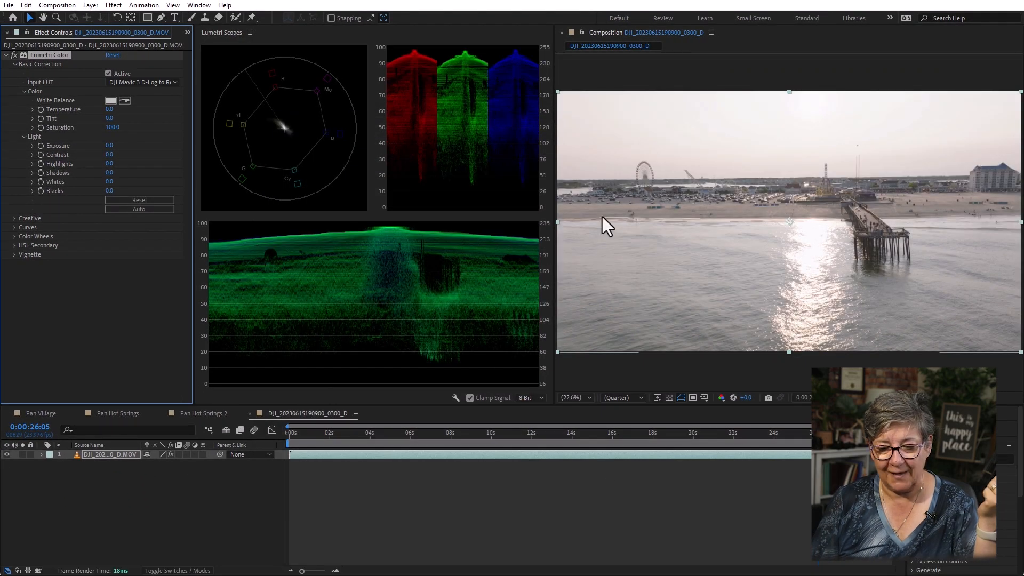
Step: Scrub the clip while comparing it with Lumetri Color off and on, and review the available input LUTs
left_click_drag(336, 439, 302, 457)
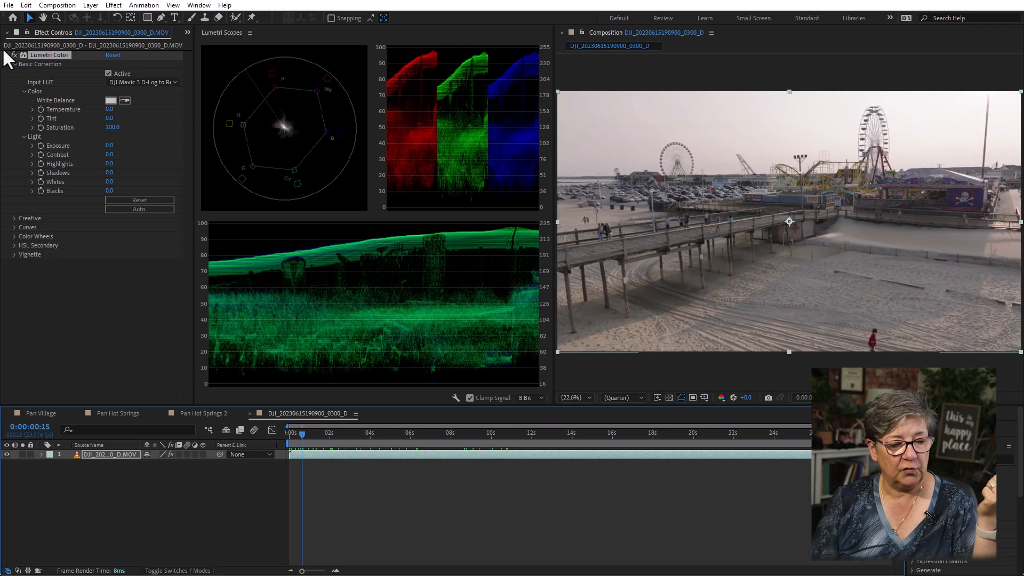
left_click(15, 54)
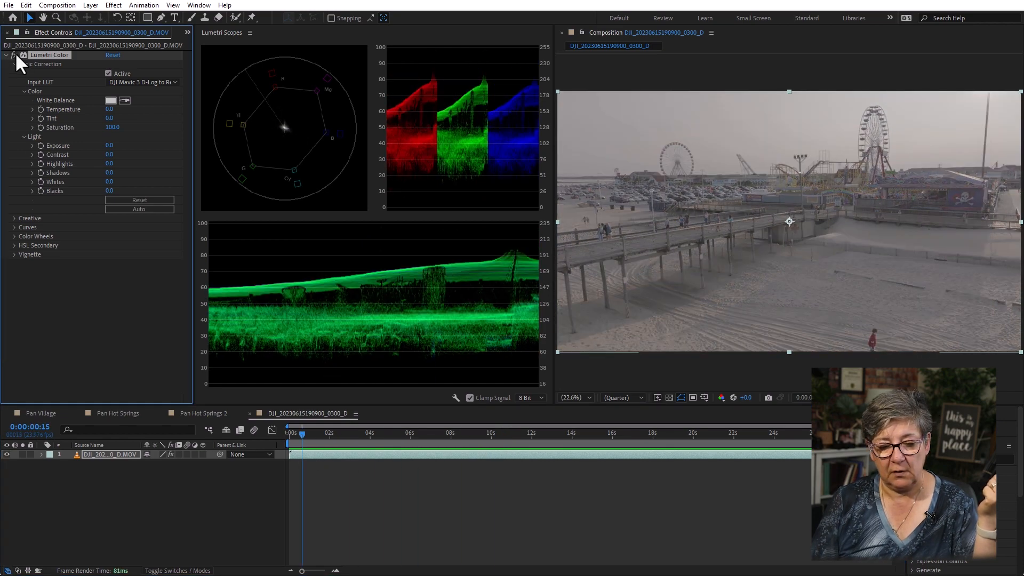
left_click(14, 55)
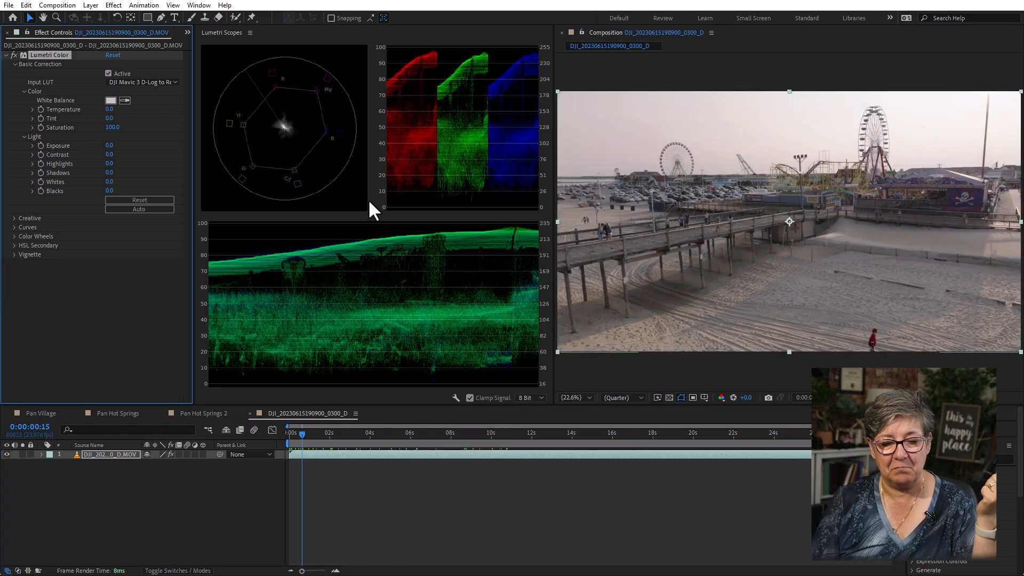
left_click_drag(324, 437, 347, 450)
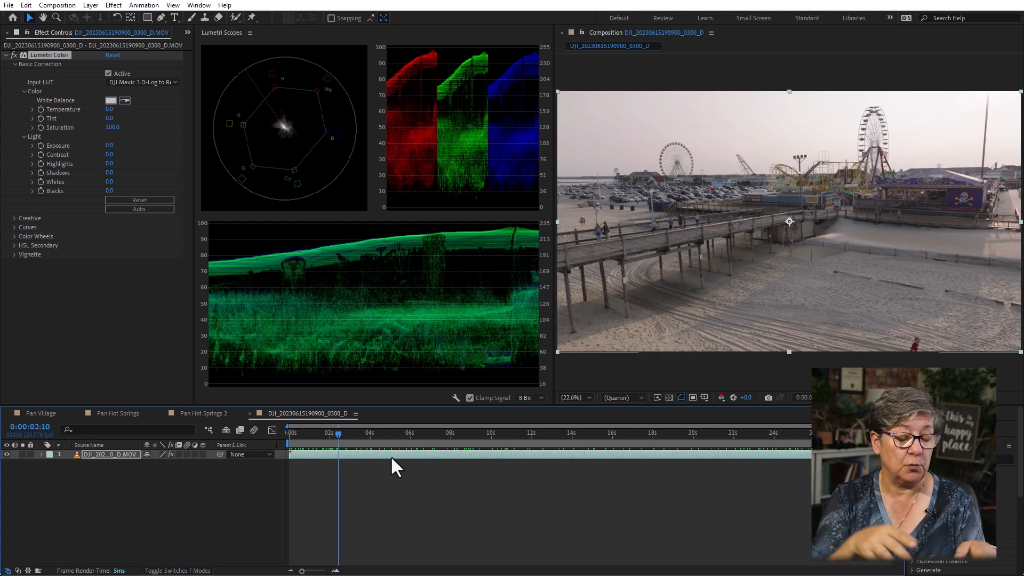
left_click(147, 82)
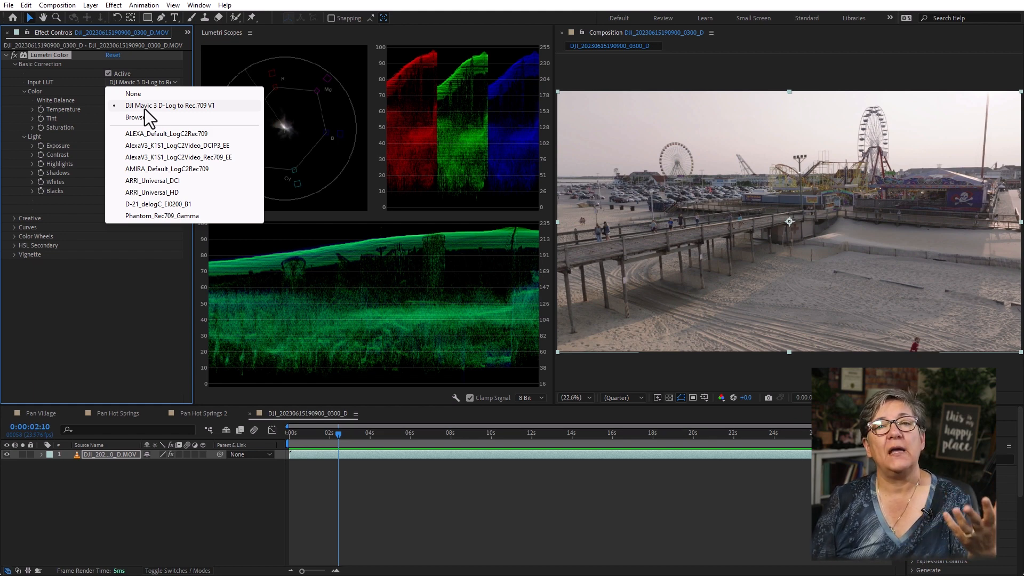
left_click(105, 290)
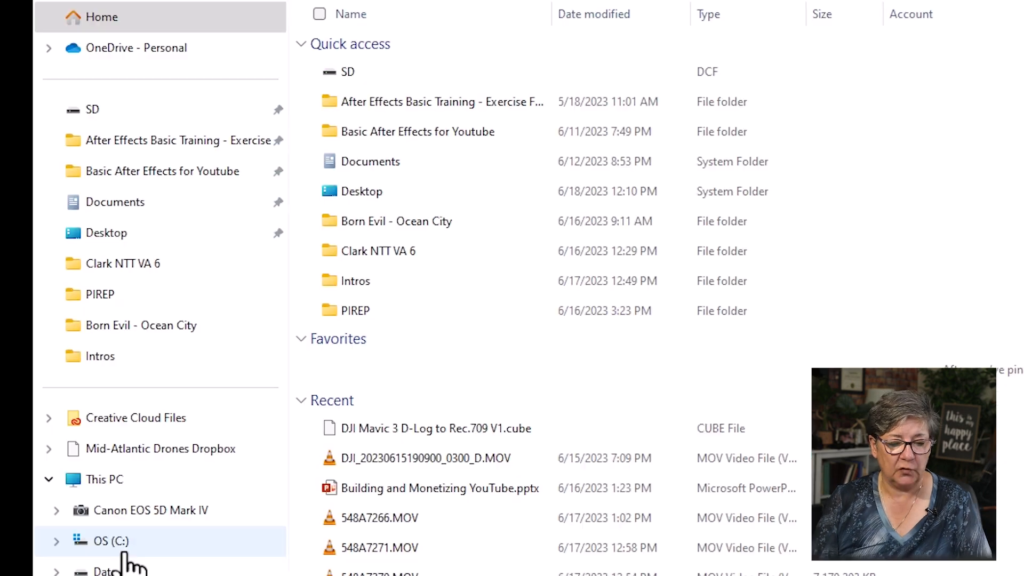
Step: Browse the C: drive to Program Files, Adobe, Adobe After Effects 2023, Support Files, Lumetri, LUTs and open the Technical folder
left_click(109, 539)
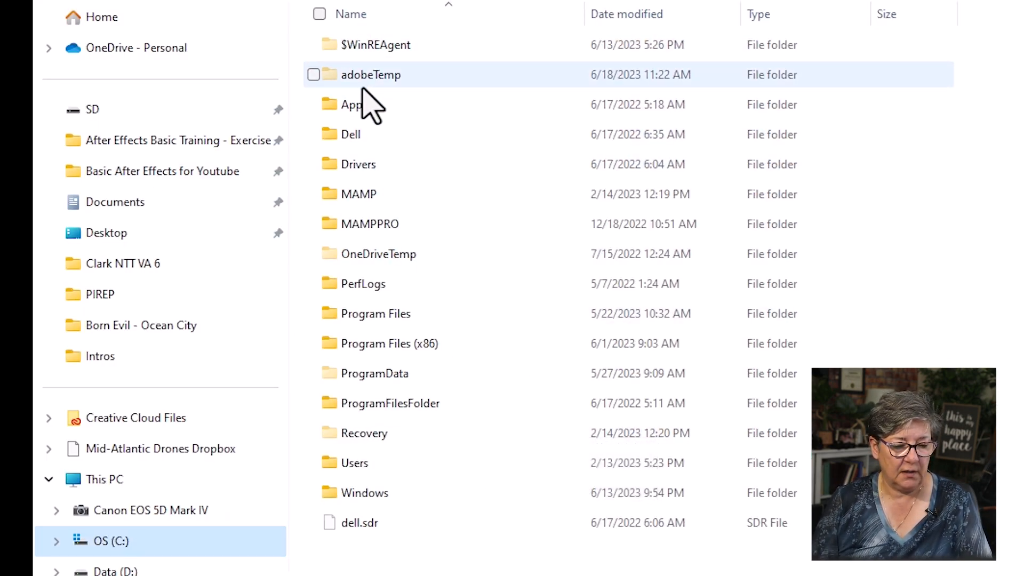
double_click(368, 320)
double_click(382, 47)
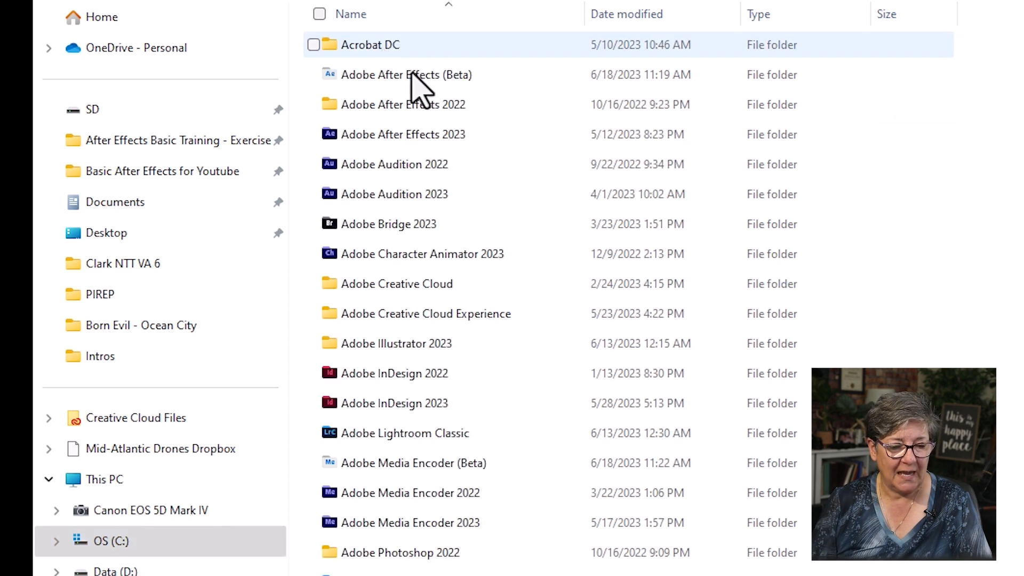
double_click(392, 139)
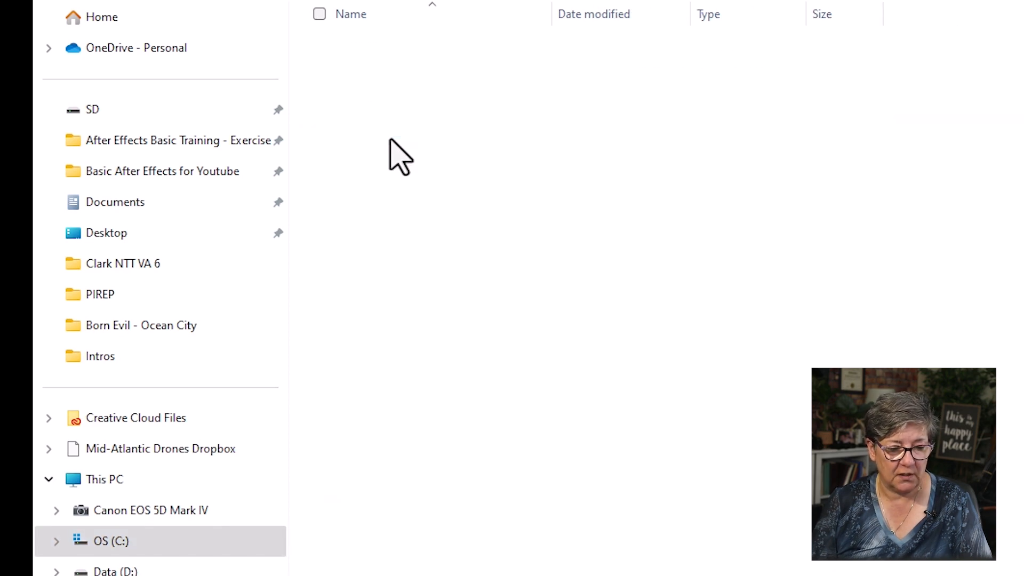
double_click(353, 46)
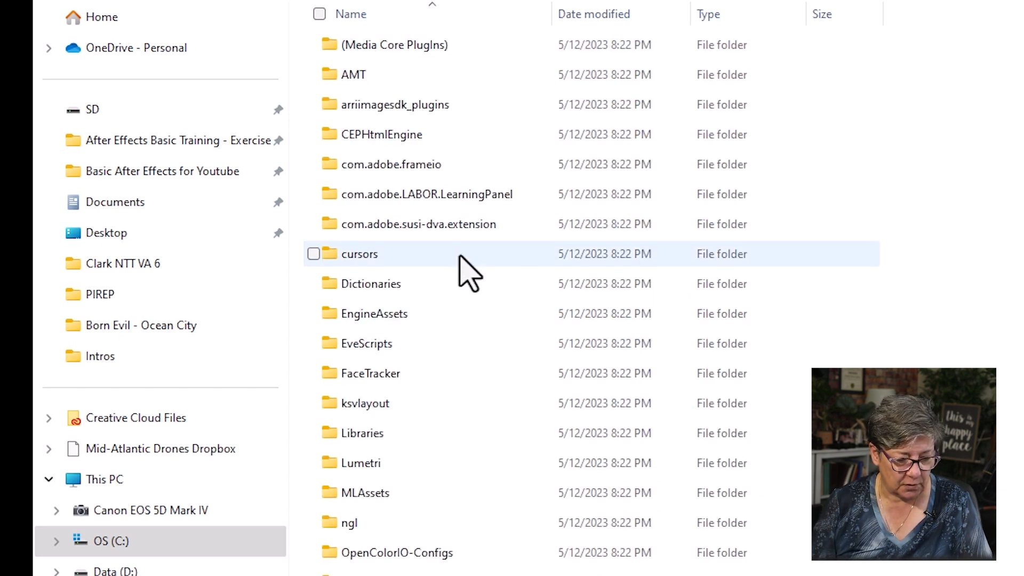
scroll(461, 261, "down", 2)
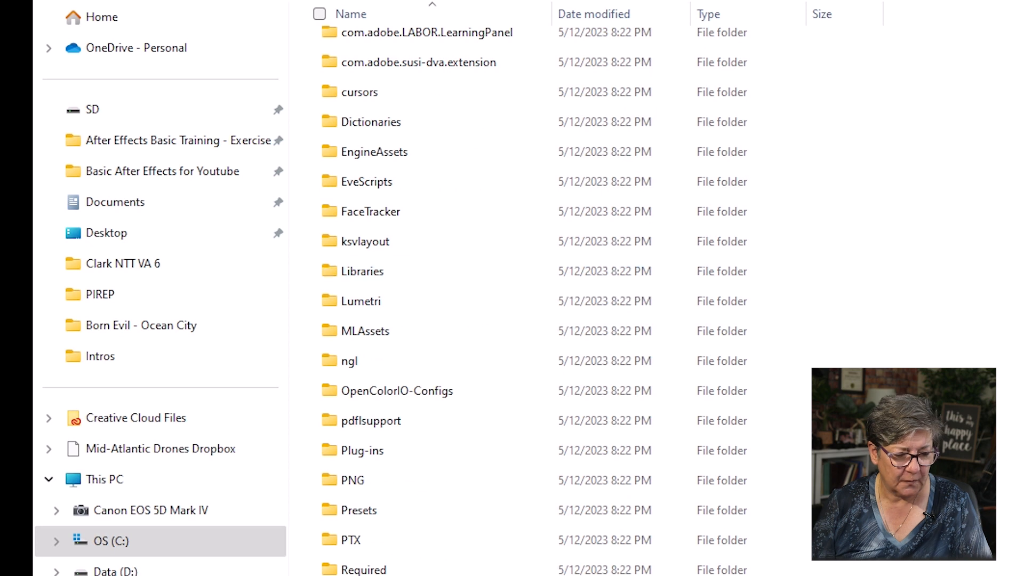
double_click(354, 301)
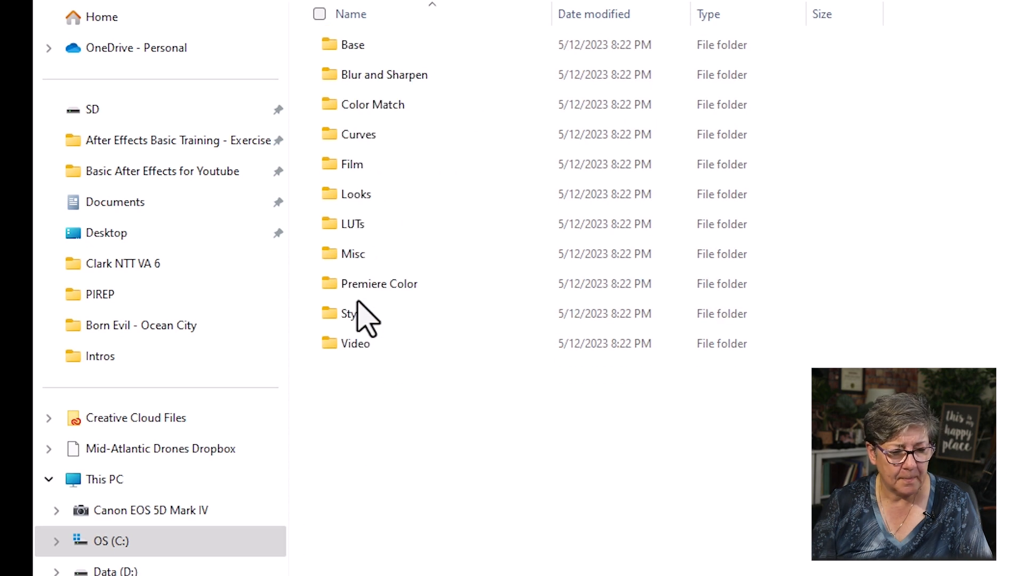
double_click(338, 223)
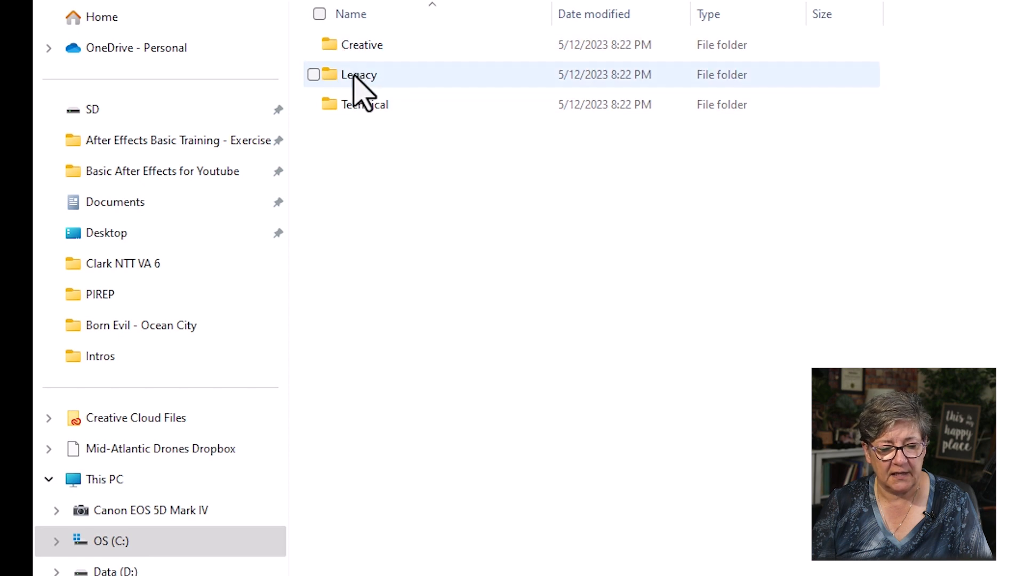
double_click(336, 106)
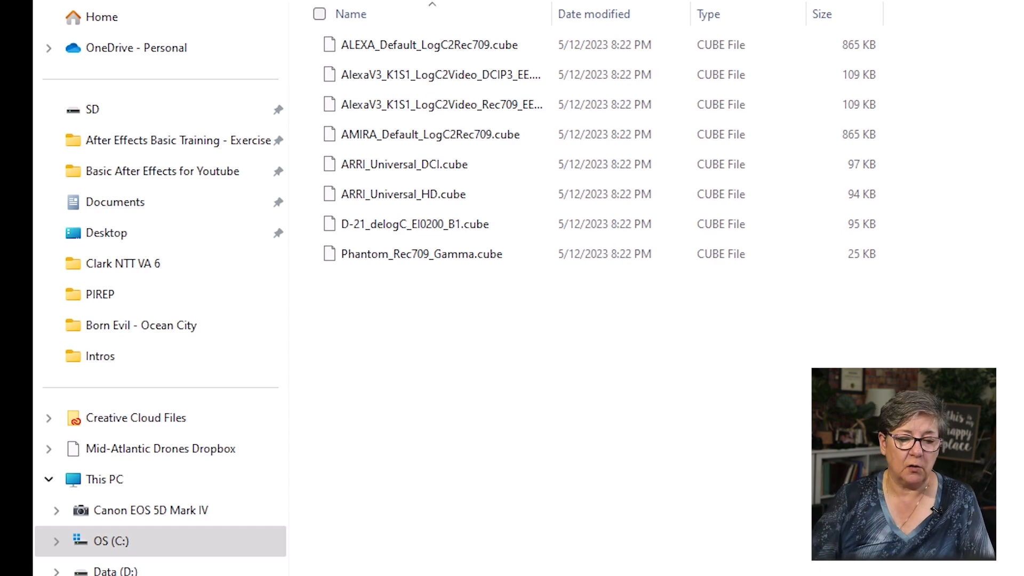
Step: Copy DJI Mavic 3 D-Log to Rec.709 V1.cube from the Desktop into After Effects' Technical LUTs folder
left_click_drag(667, 1, 984, 30)
left_click(647, 365)
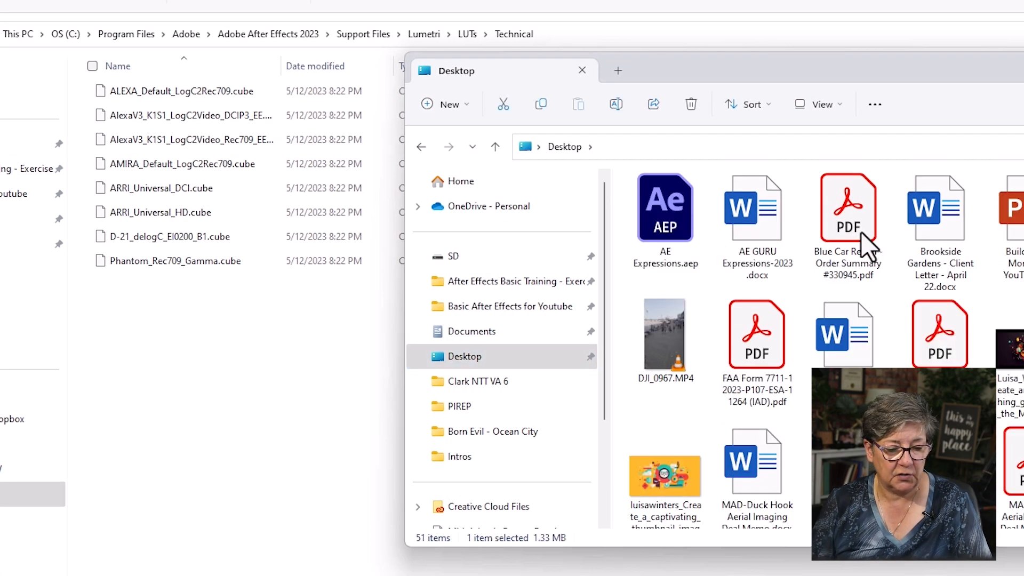
left_click_drag(152, 367, 183, 377)
left_click(191, 432)
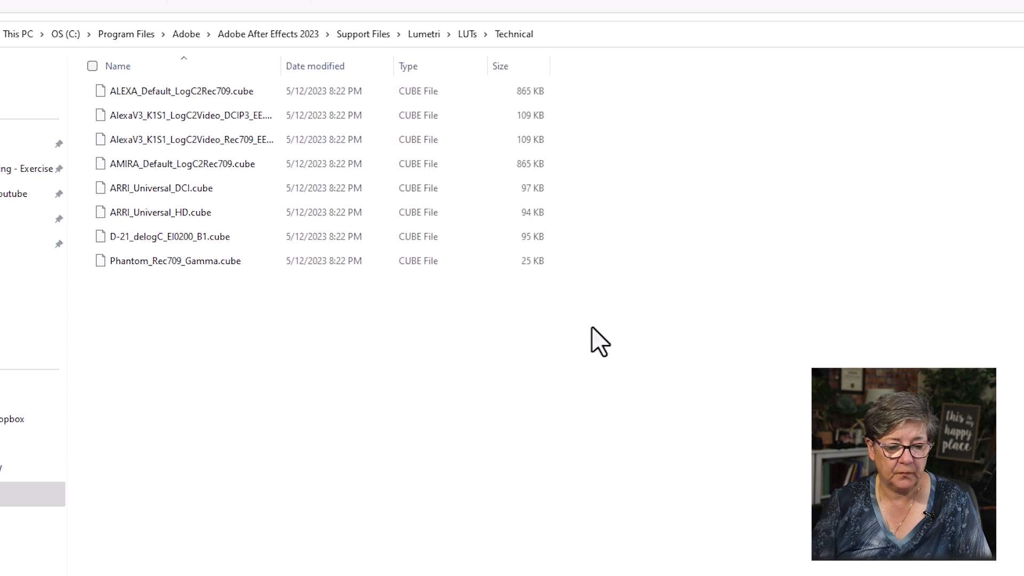
left_click(171, 254)
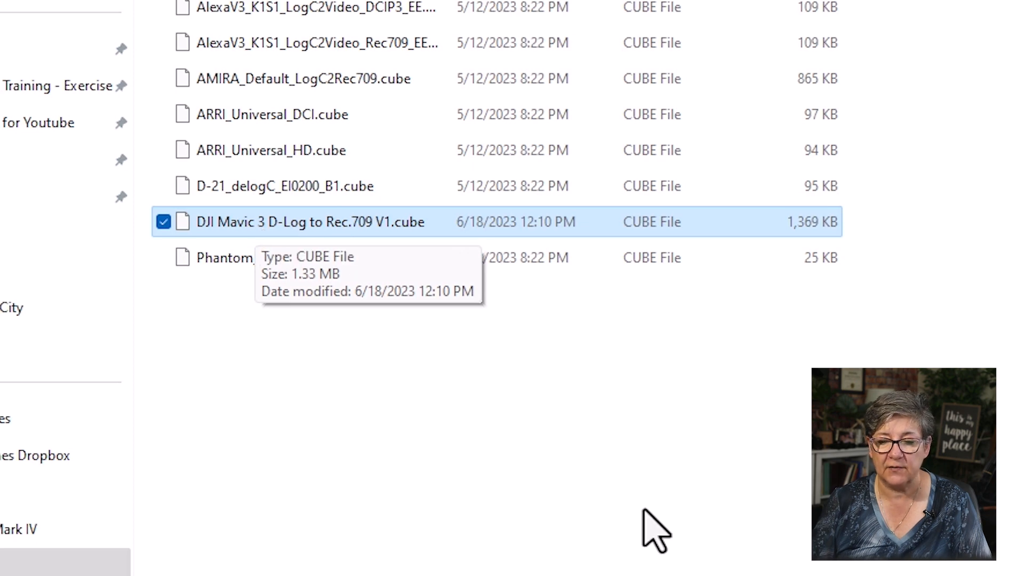
left_click(684, 545)
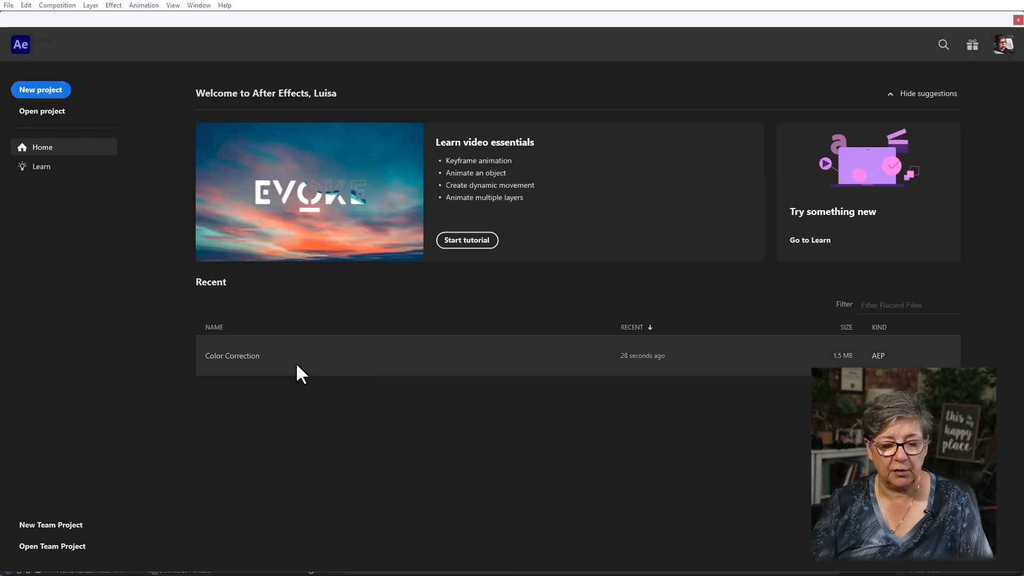
Step: In After Effects, reopen the Color Correction project, set the DJI clip's input LUT to DJI Mavic 3 D-Log to Rec.709 V1, and scrub the clip
left_click(310, 356)
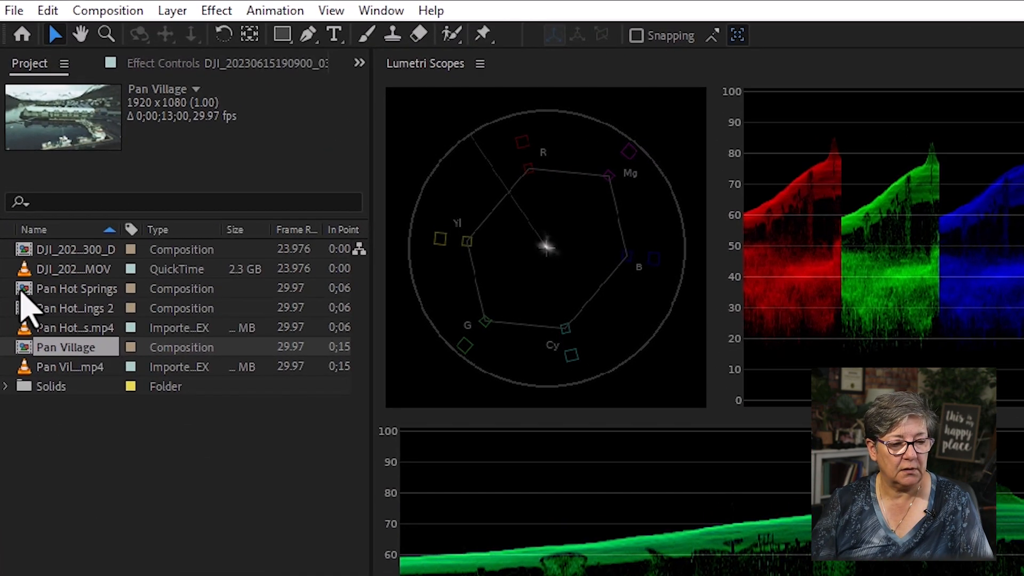
left_click(179, 65)
left_click(300, 160)
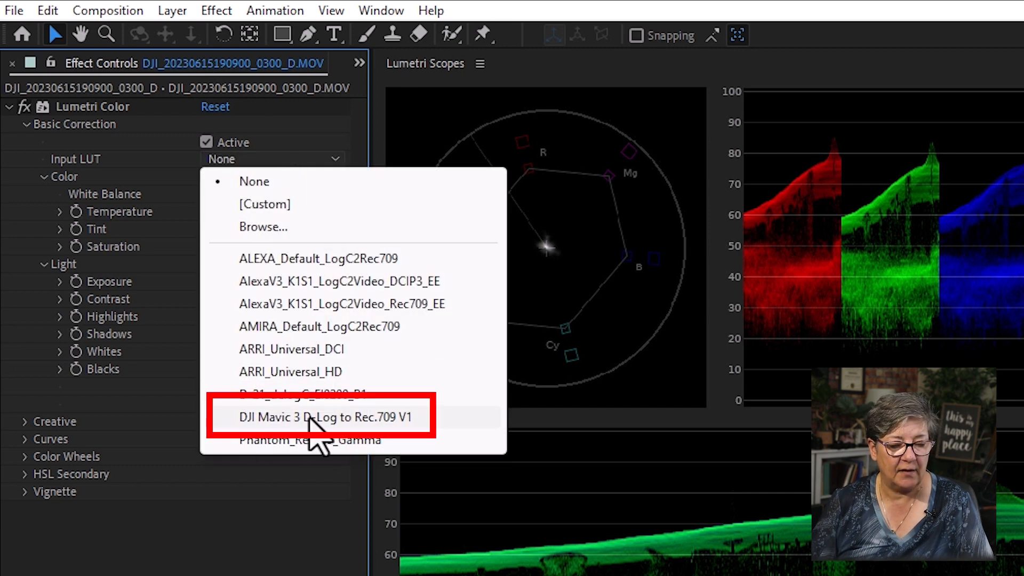
left_click(373, 417)
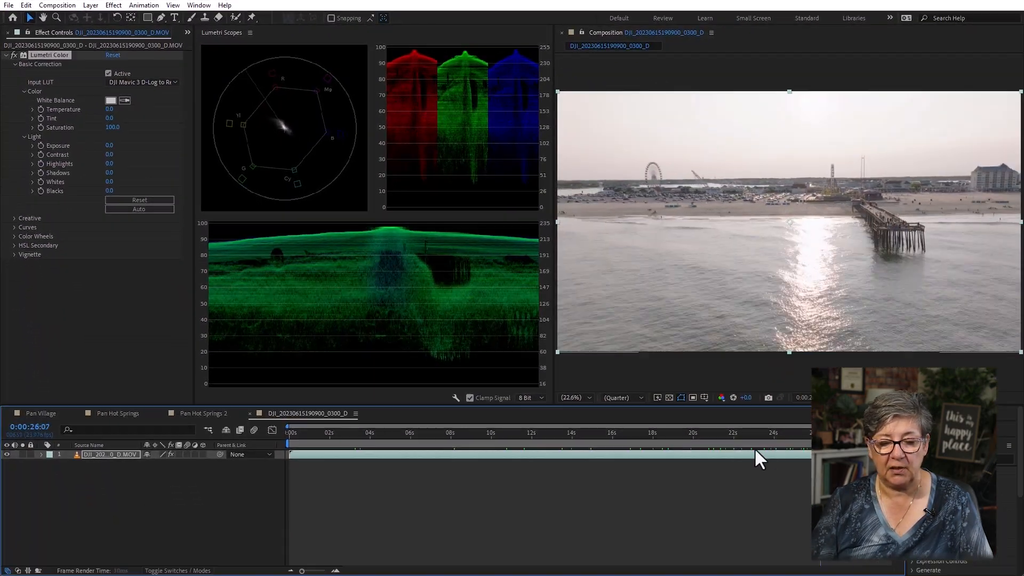
left_click_drag(504, 463, 373, 460)
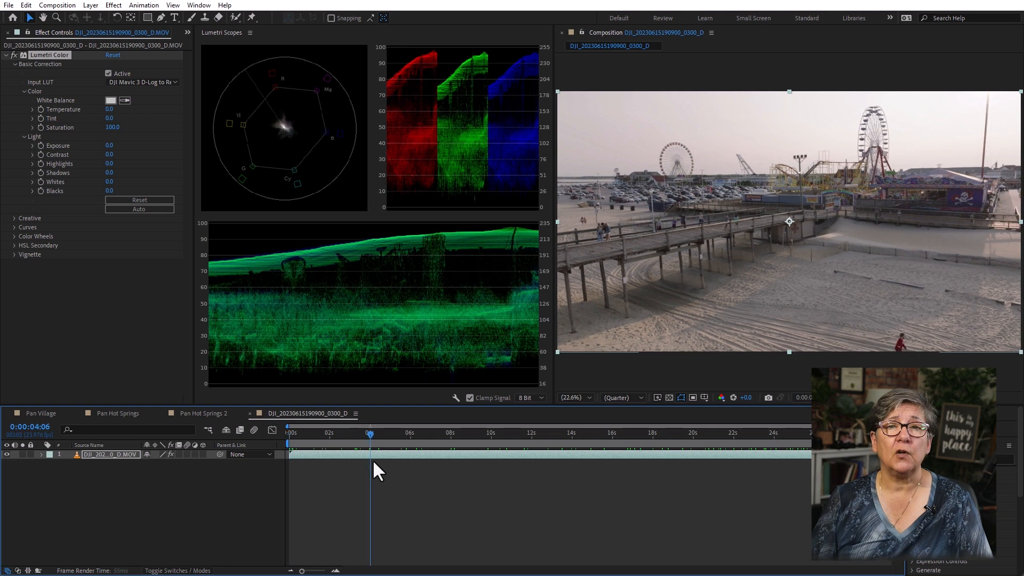